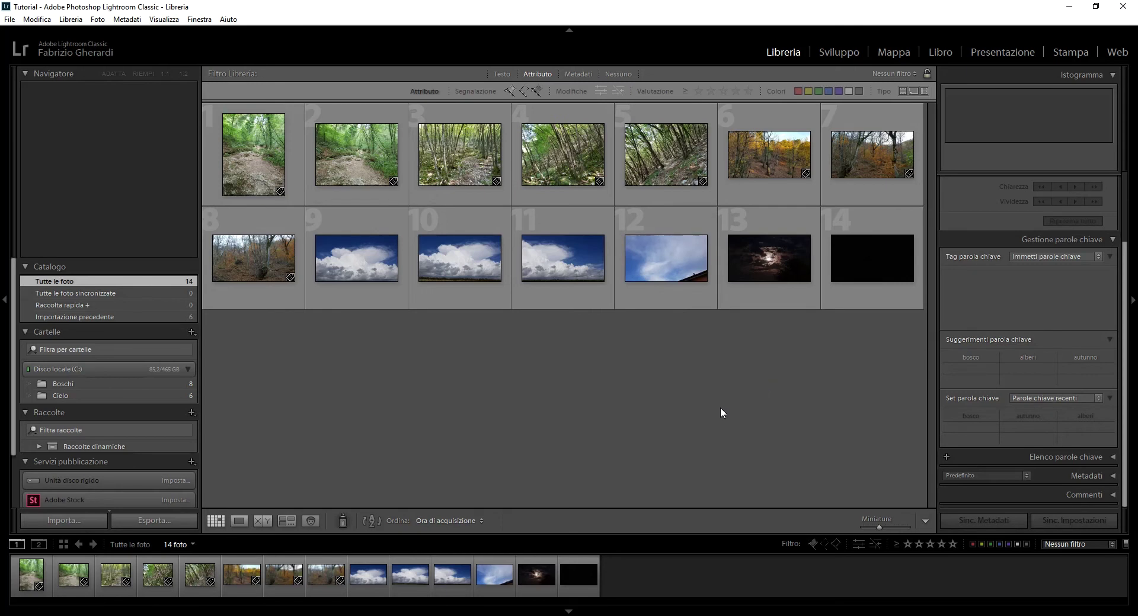
- Scroll the right panel up to bring Quick Develop into view above Keywording
scroll(1125, 290, up, 3)
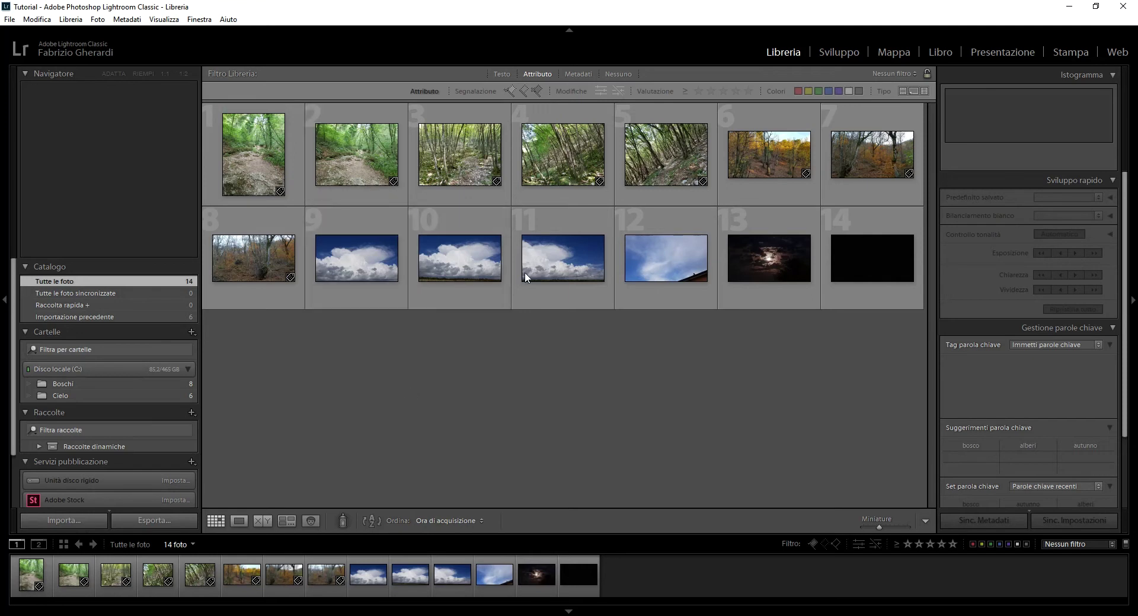
- Remove the black Sky.jpg (photo 14) from Lightroom only, keeping the file on disk
click(850, 261)
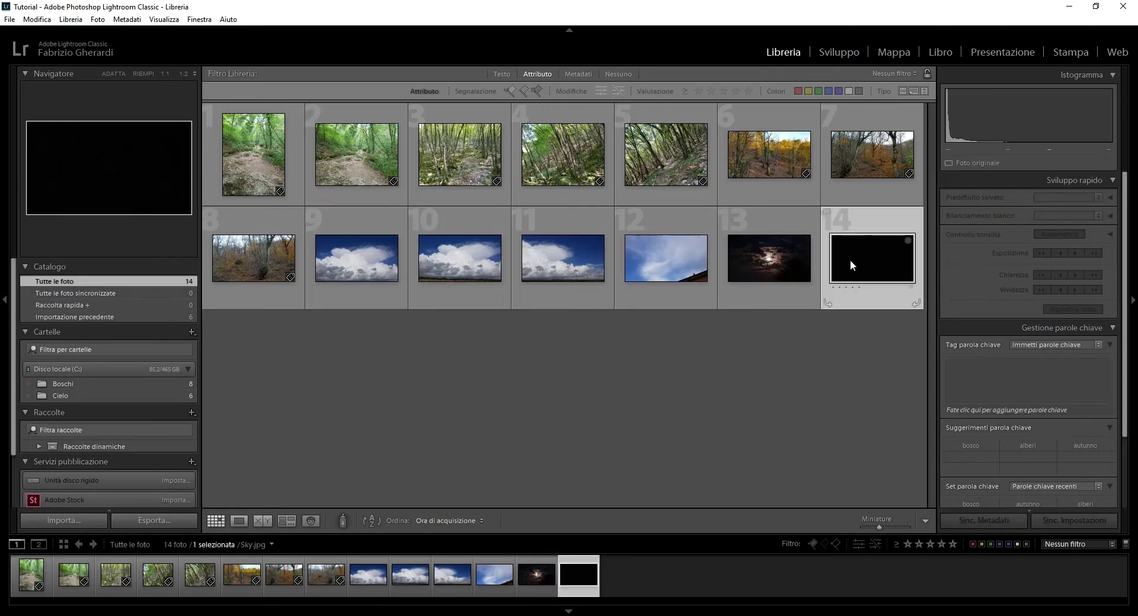
right_click(851, 265)
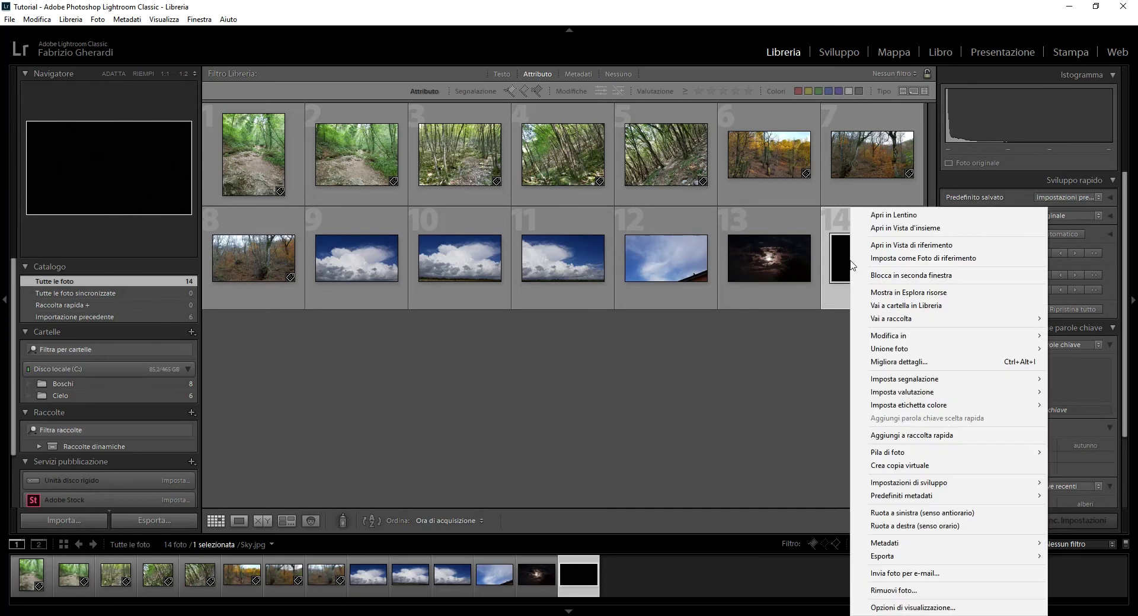
click(916, 590)
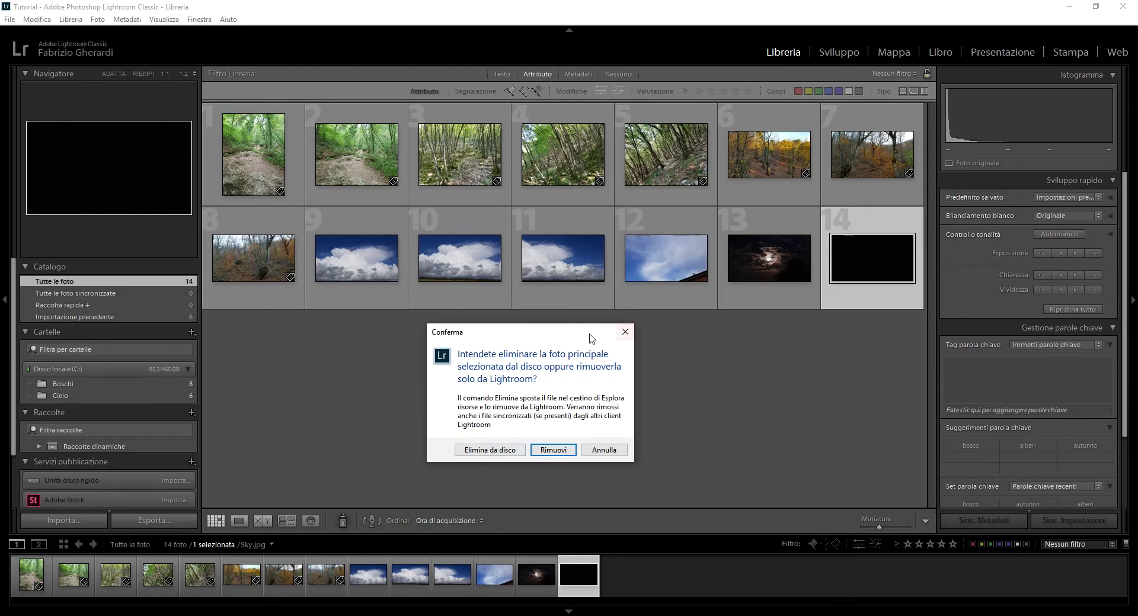
click(554, 450)
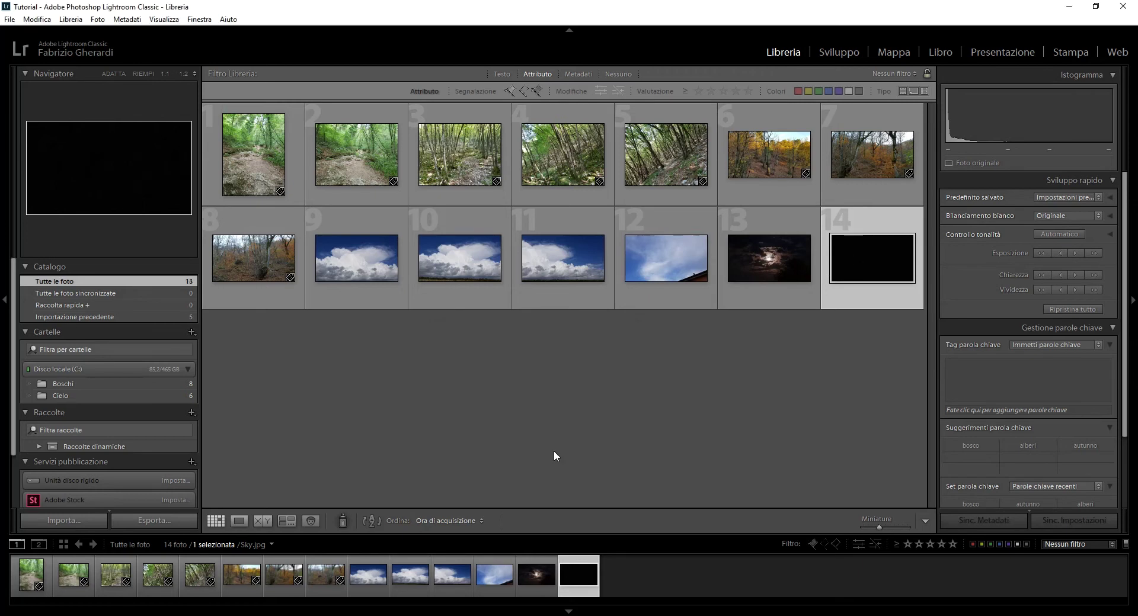
right_click(759, 265)
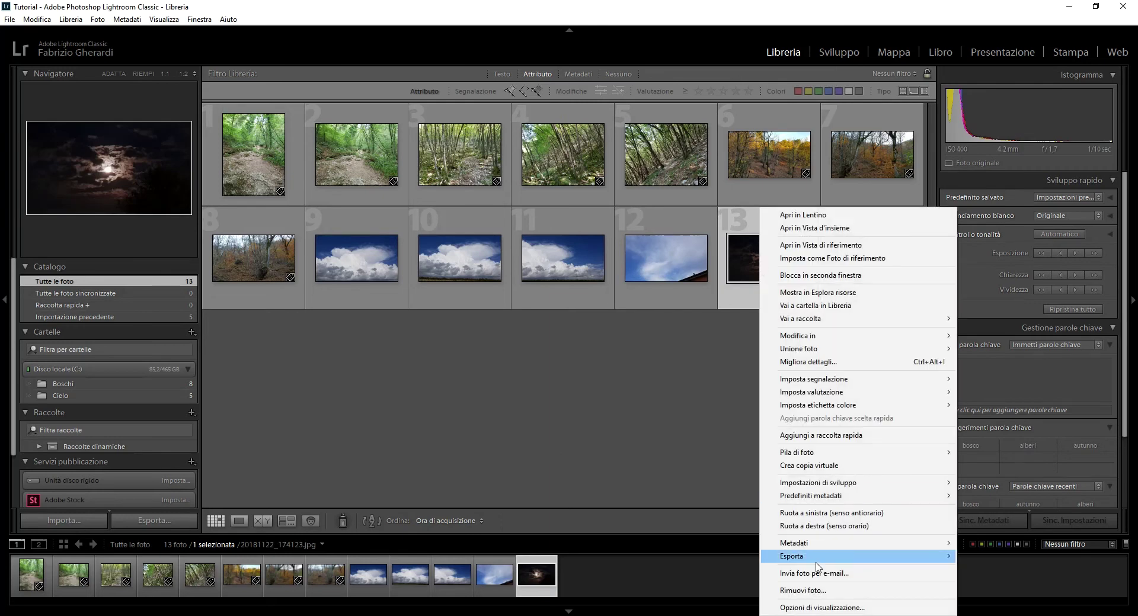
click(818, 591)
click(632, 345)
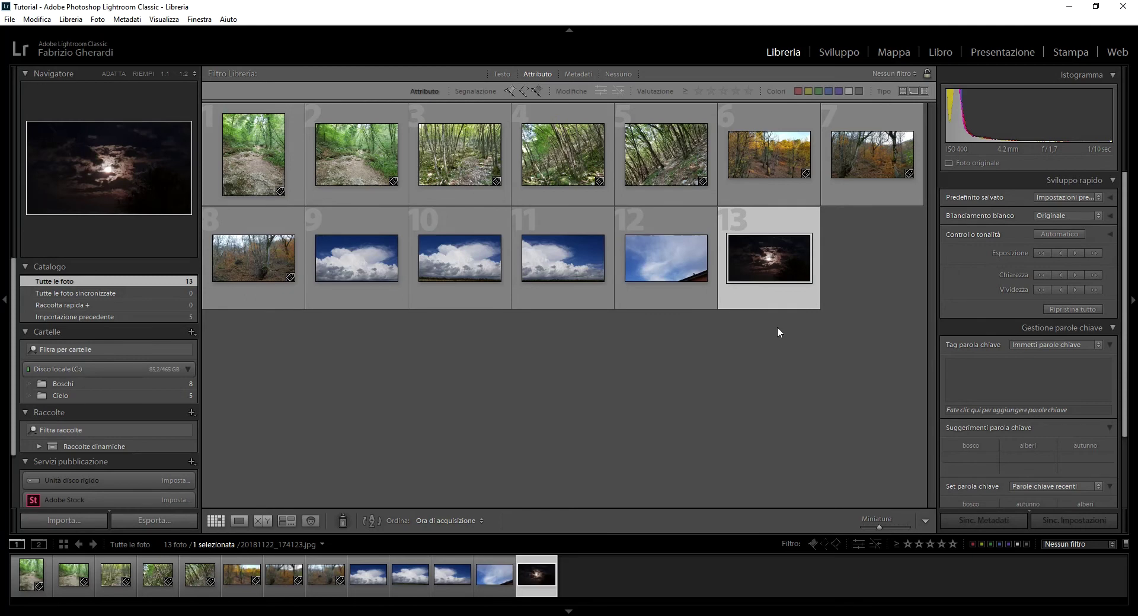
click(682, 256)
click(582, 261)
key(Left)
key(Right)
key(Right)
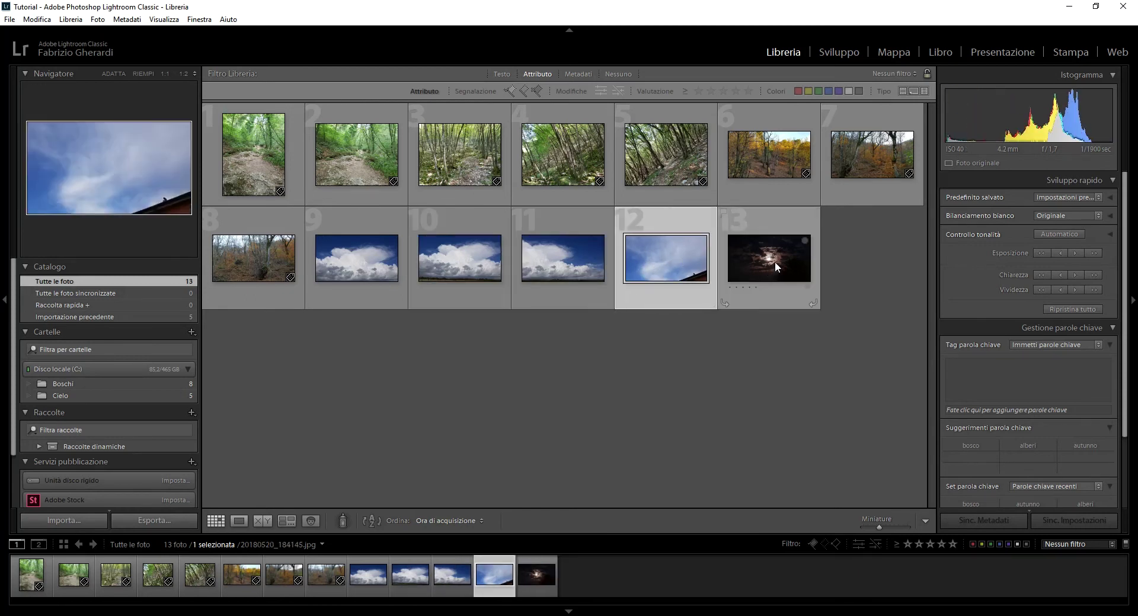
click(775, 262)
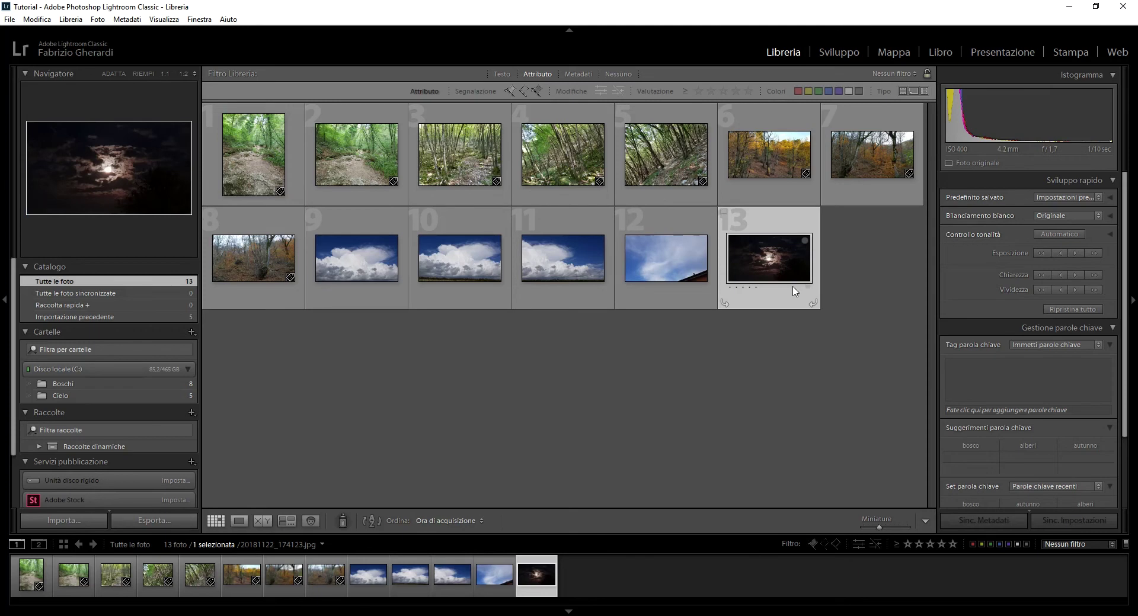
key(Delete)
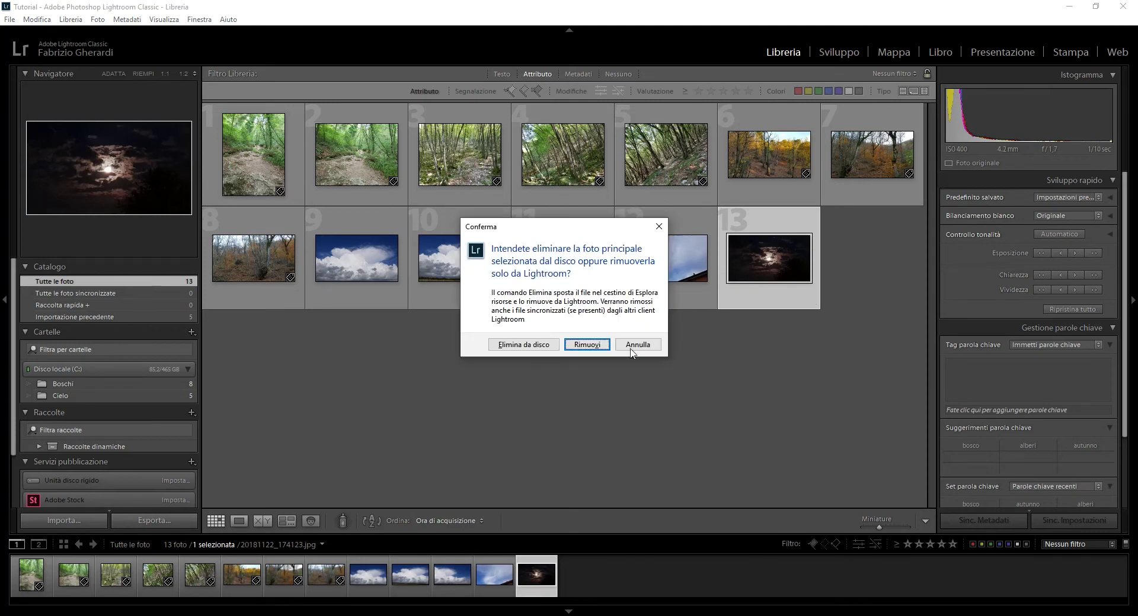
click(632, 350)
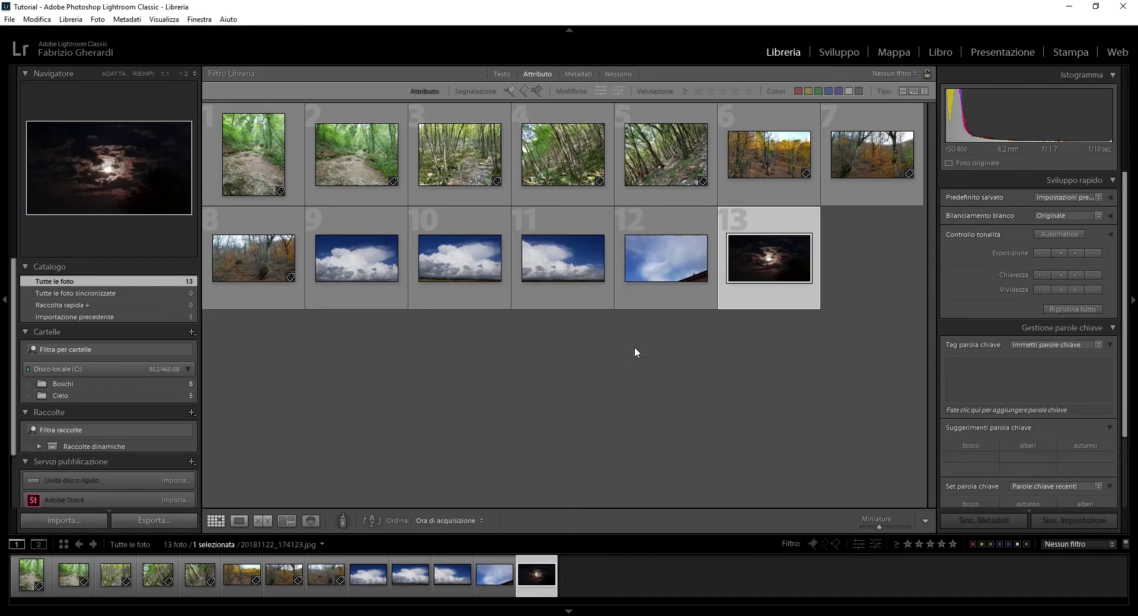
click(784, 381)
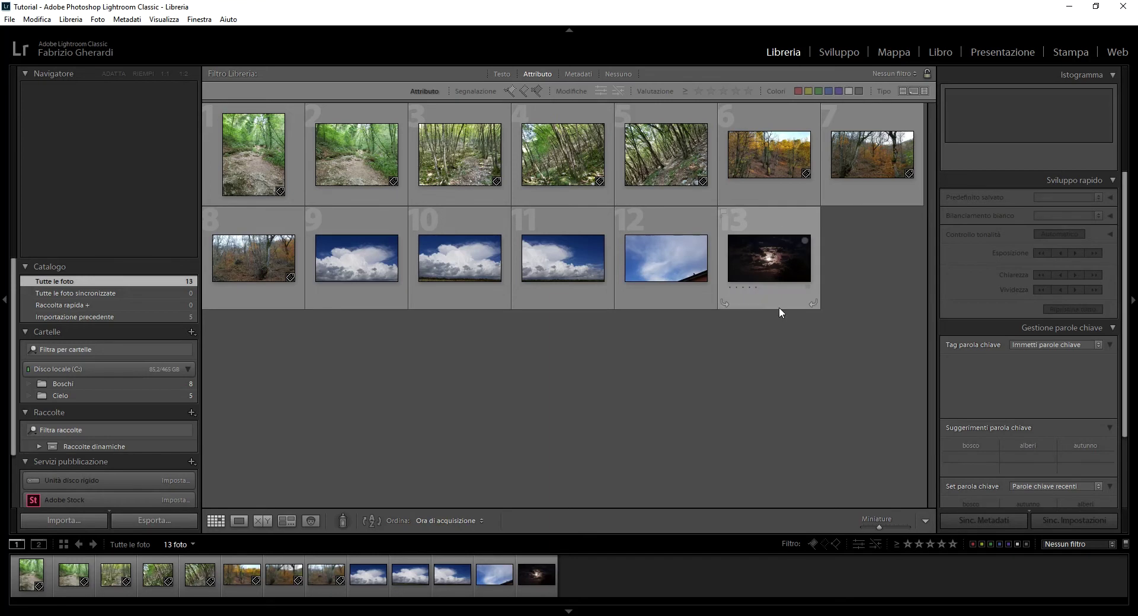
- Preview the first forest photo in Loupe, then select photos 5 and 12 in Grid
click(243, 523)
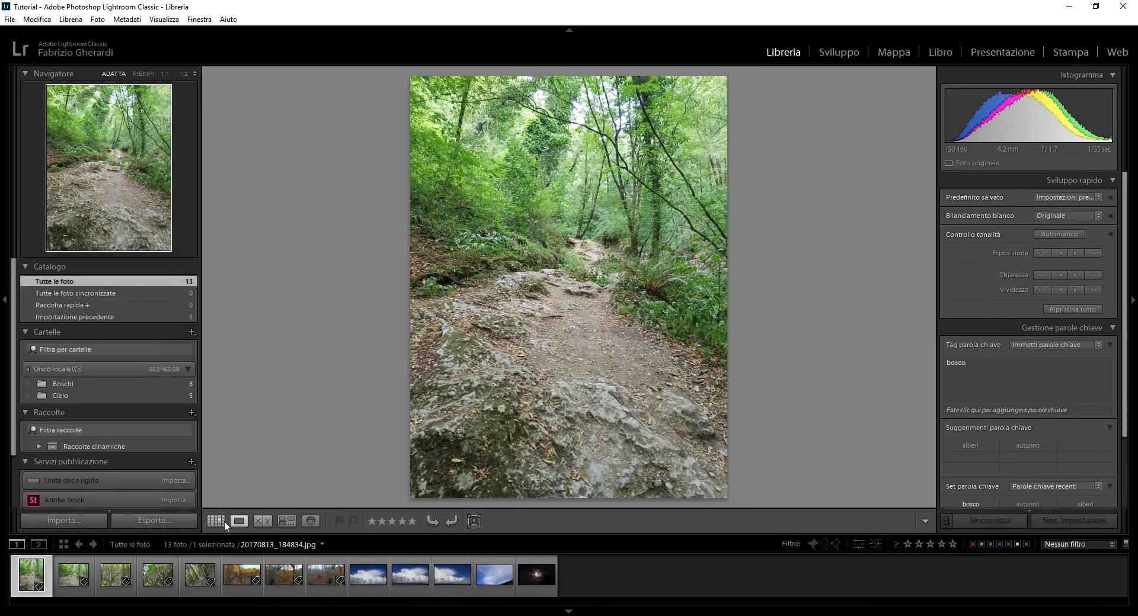
click(224, 520)
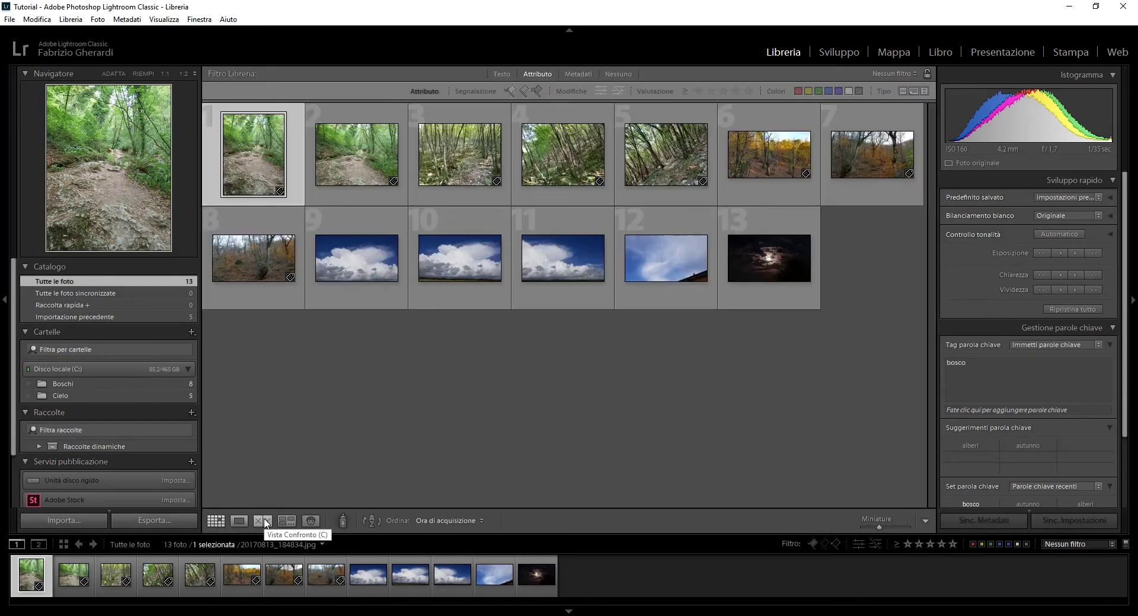
mouse_move(562, 258)
click(667, 155)
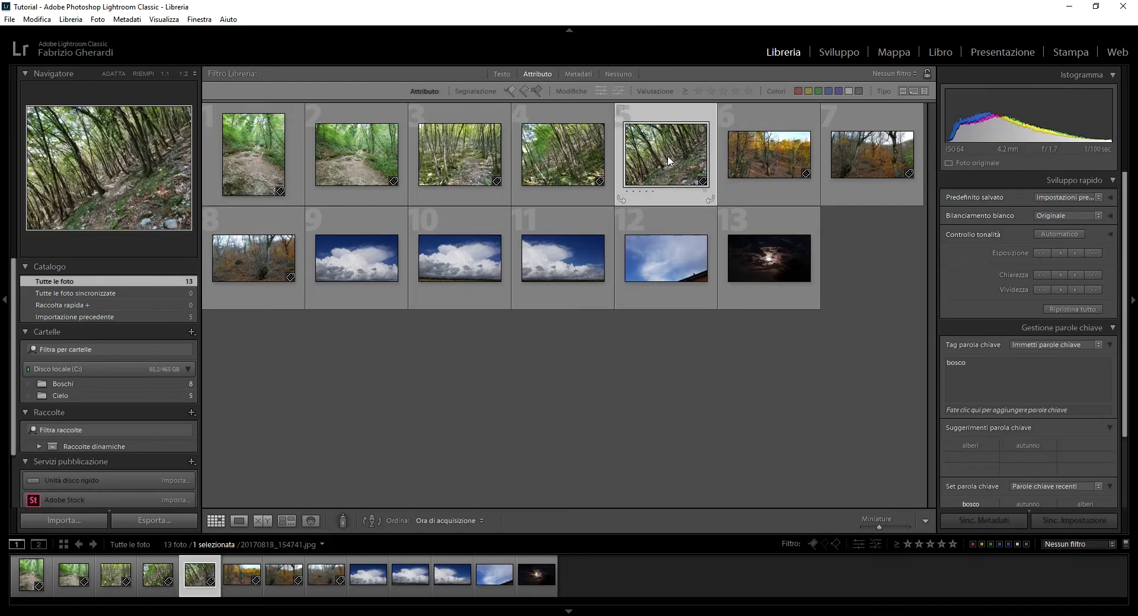
ctrl+click(663, 279)
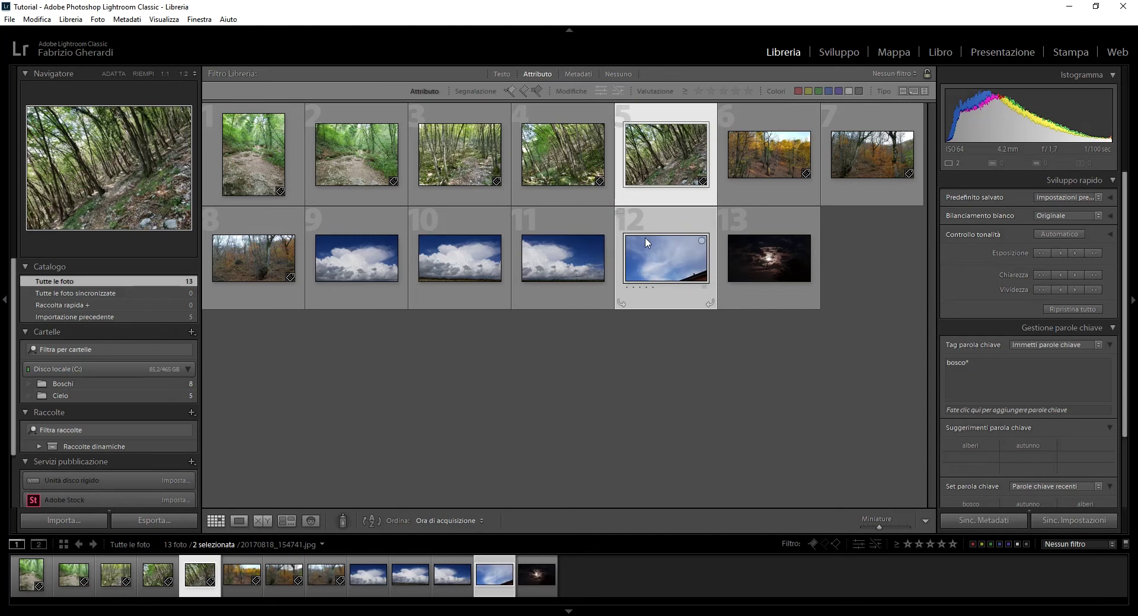
- Compare photos 5 and 12 side by side at 1:1 and pan around the forest photo
click(261, 525)
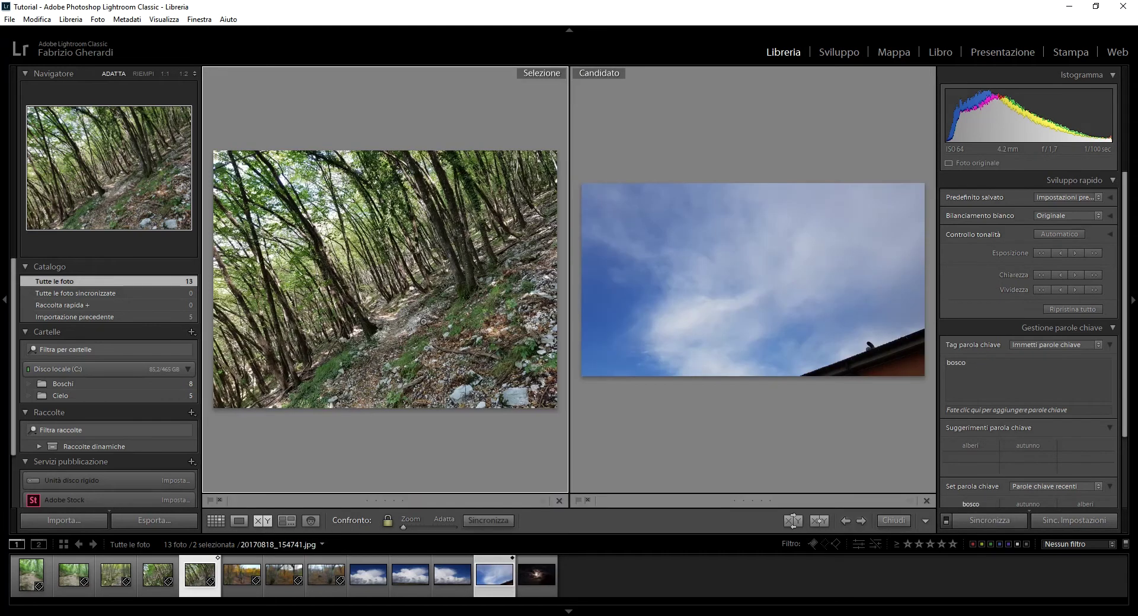
click(423, 328)
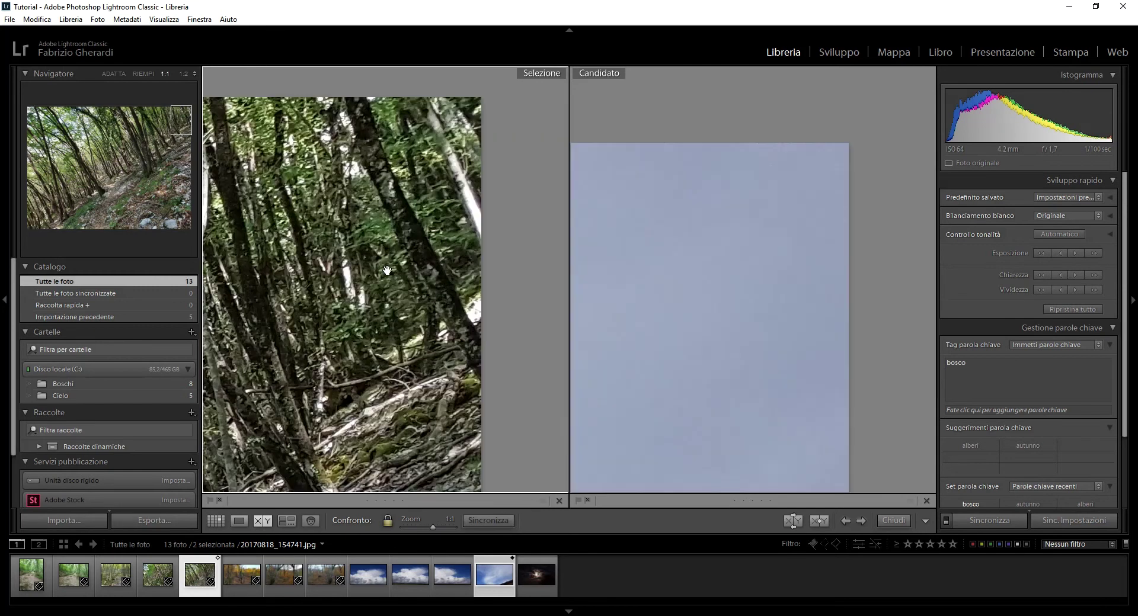
mouse_move(387, 271)
mouse_down()
mouse_move(401, 379)
mouse_move(467, 260)
mouse_up()
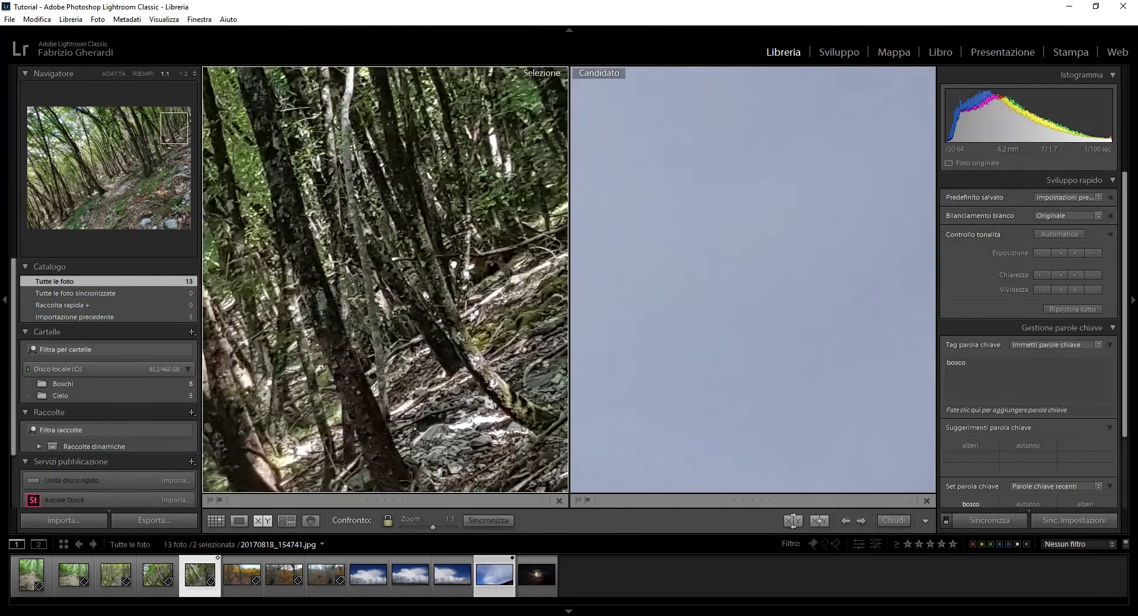
scroll(467, 261, down, 5)
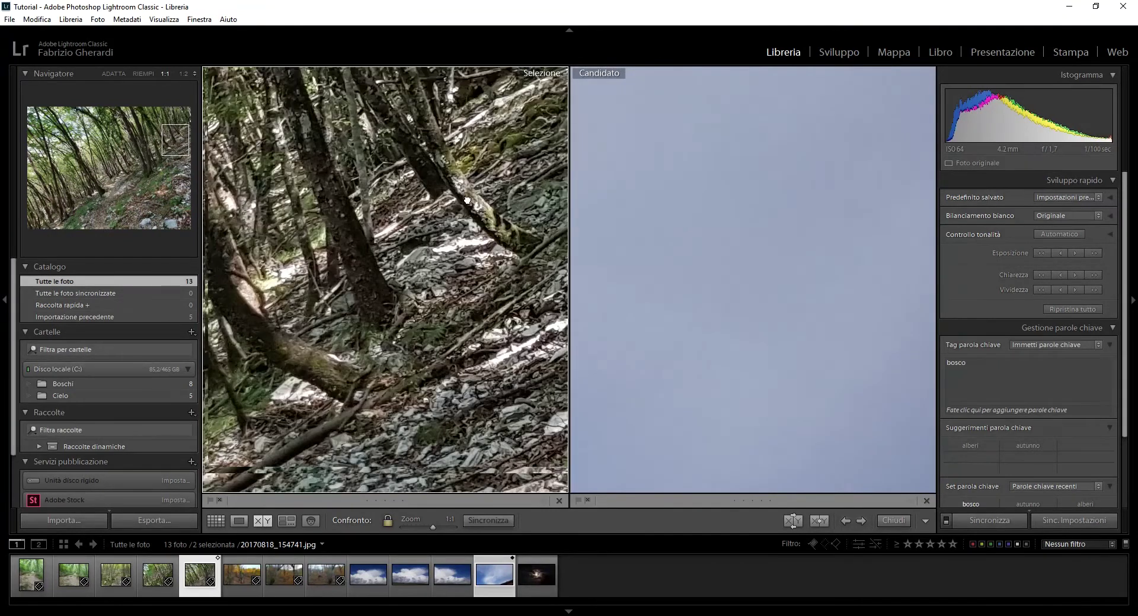
drag(445, 356, 445, 371)
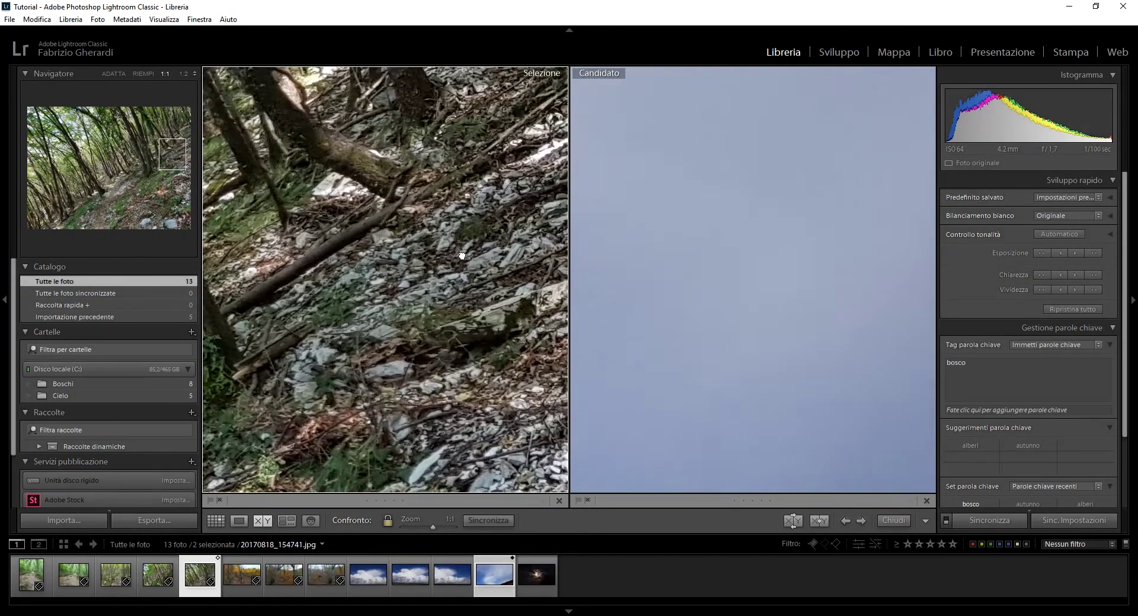
drag(456, 291, 457, 343)
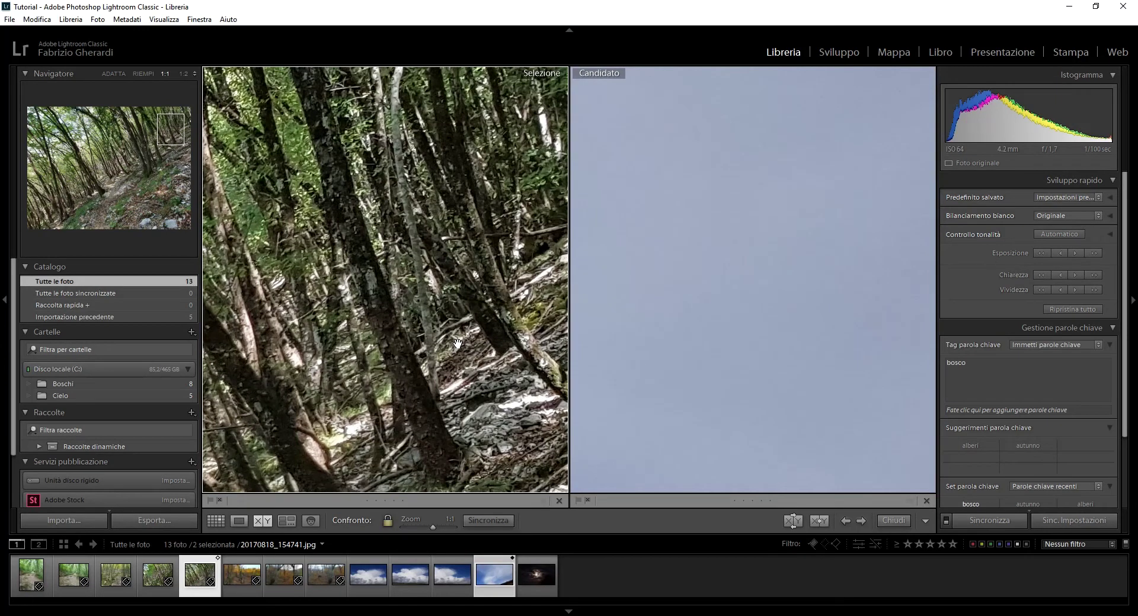
scroll(426, 330, down, 3)
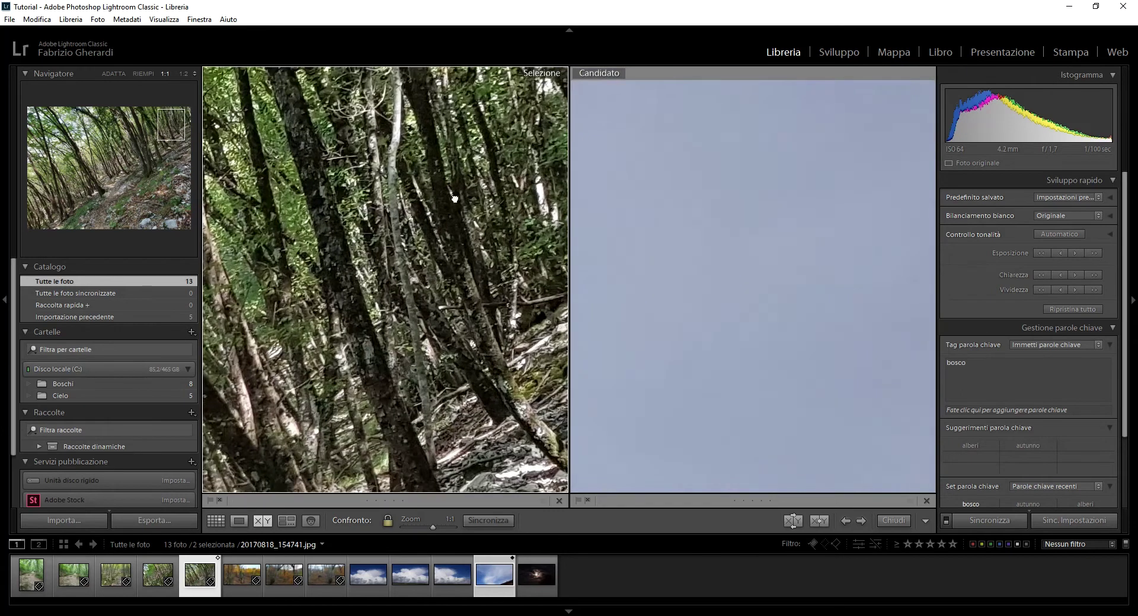
scroll(426, 329, right, 3)
scroll(426, 329, right, 3)
scroll(426, 330, right, 3)
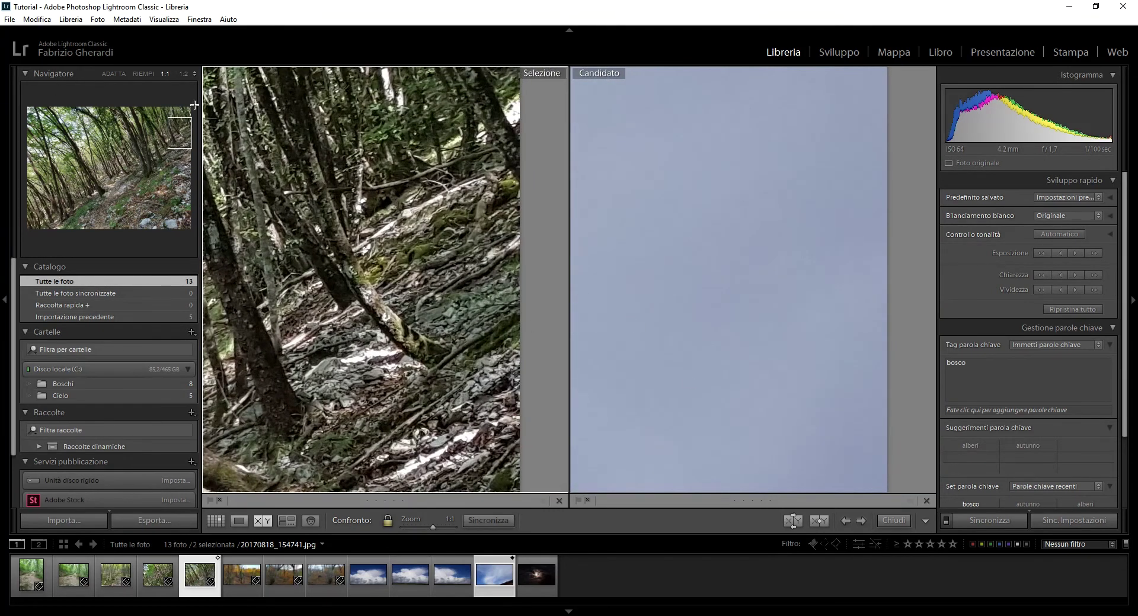
- Try the Navigator zoom ratios 1:2, 3:1, 11:1, 1:16 and 2:1 on both photos
click(193, 75)
click(172, 140)
click(193, 73)
click(175, 164)
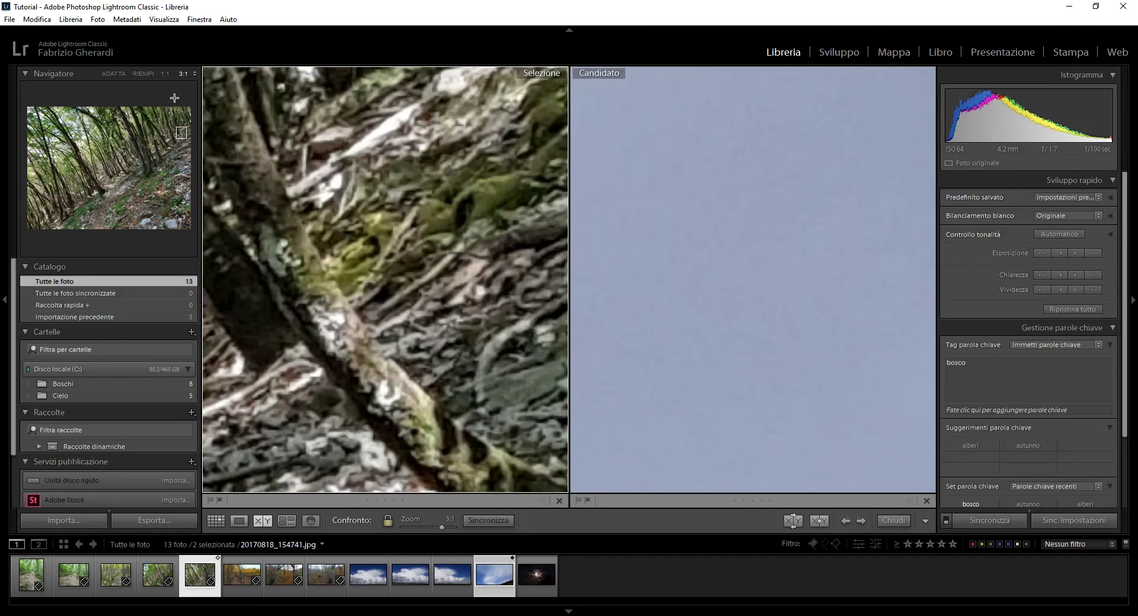
click(194, 74)
click(172, 205)
click(194, 73)
click(159, 87)
click(192, 75)
click(172, 153)
- Cycle Fit, Fill and 1:1 zoom, adjust the Zoom slider, then show both in Survey
click(114, 74)
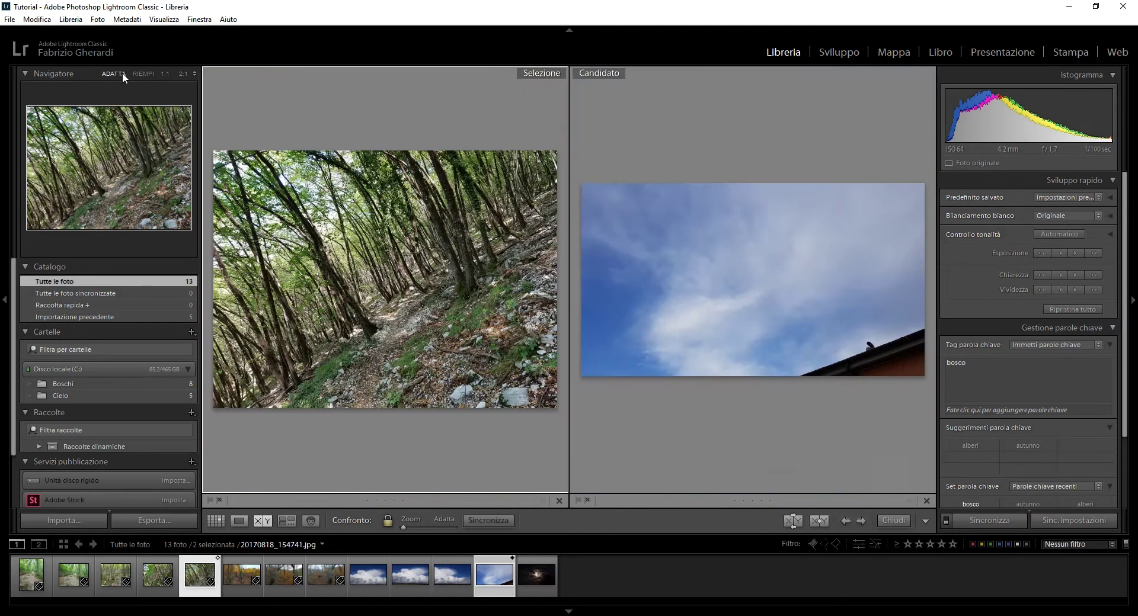
click(143, 74)
click(163, 74)
click(117, 73)
mouse_move(93, 167)
mouse_down()
mouse_move(74, 136)
mouse_move(88, 163)
mouse_move(132, 132)
mouse_up()
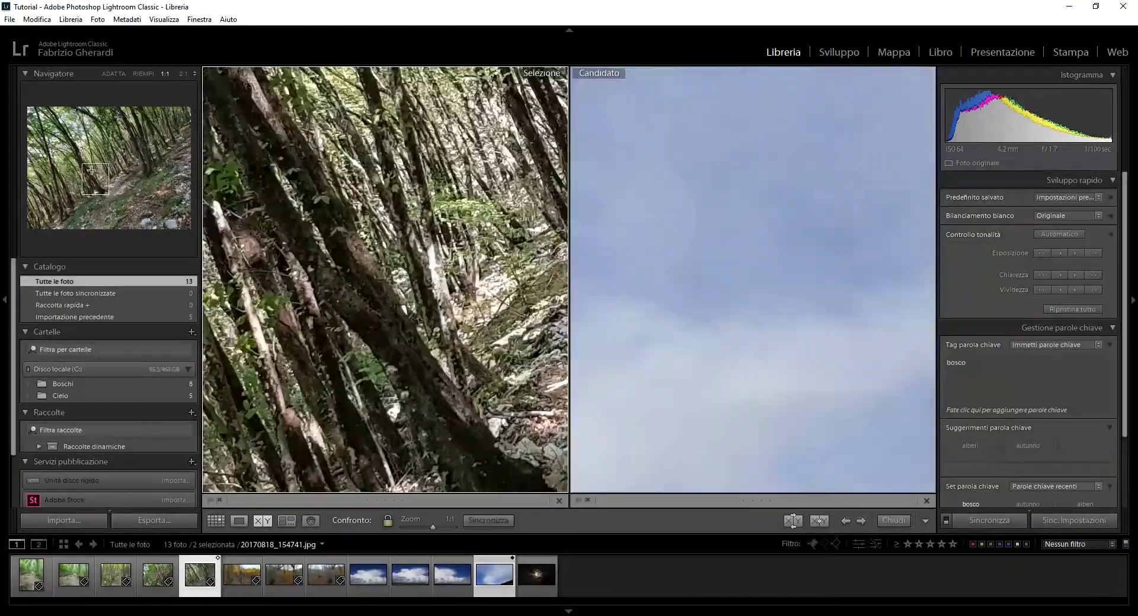
drag(434, 528, 419, 528)
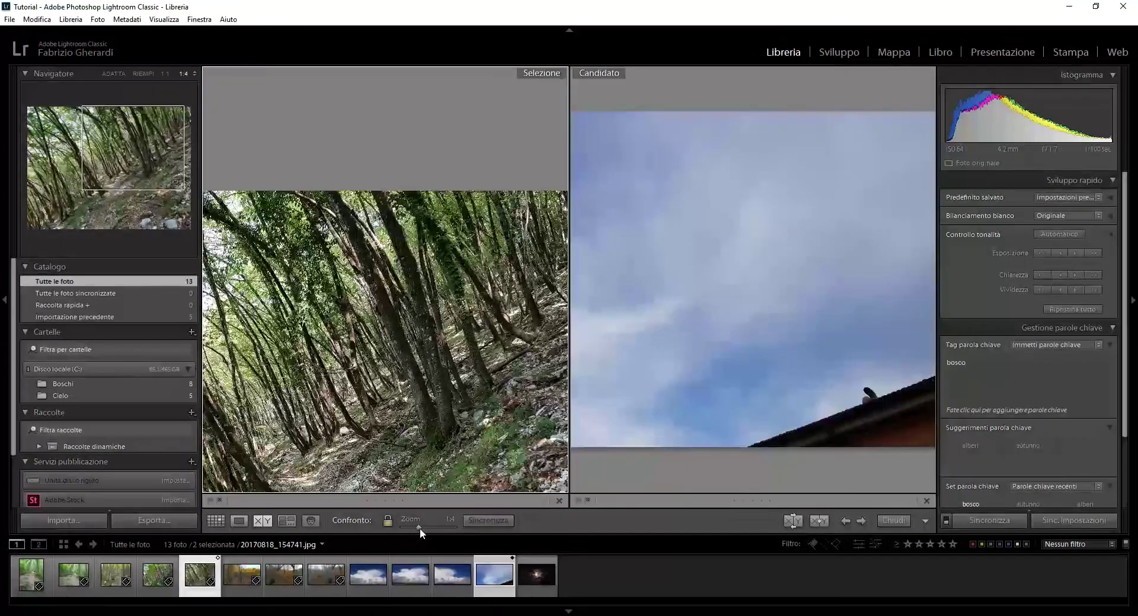
click(288, 521)
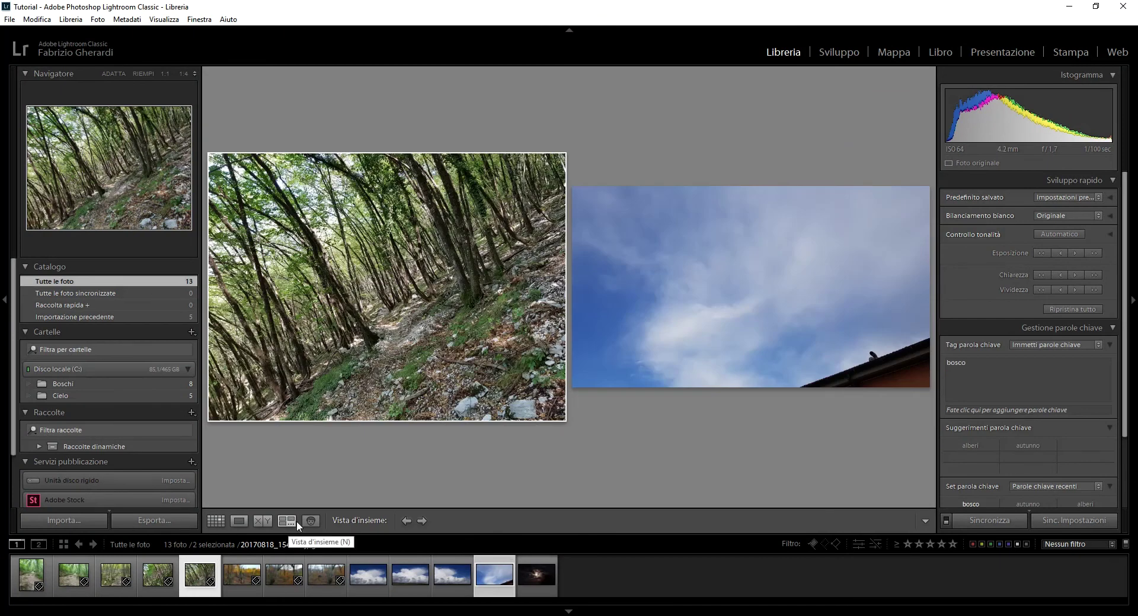
- Survey photos 1, 2 and 8 with the pair, drop the leaning forest photo, then open People view
click(217, 521)
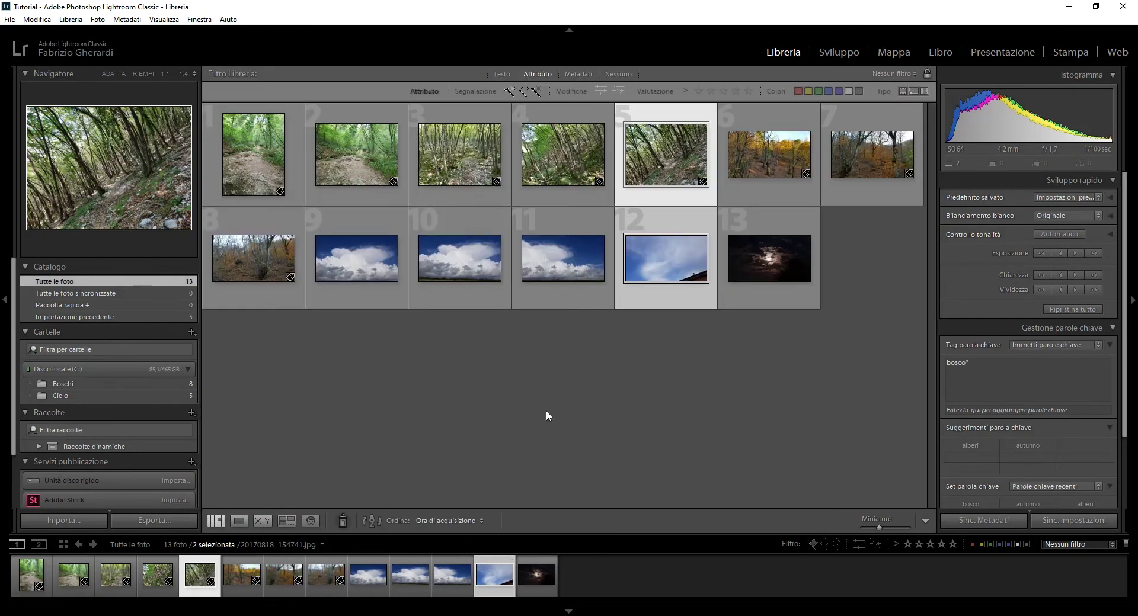
ctrl+click(366, 163)
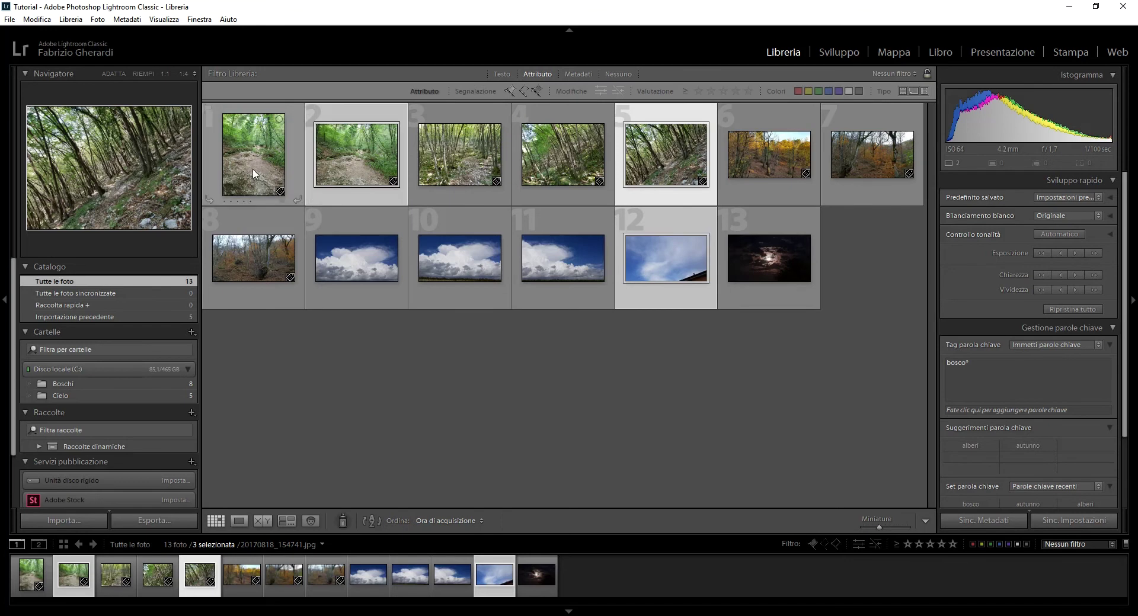
ctrl+click(248, 169)
ctrl+click(257, 264)
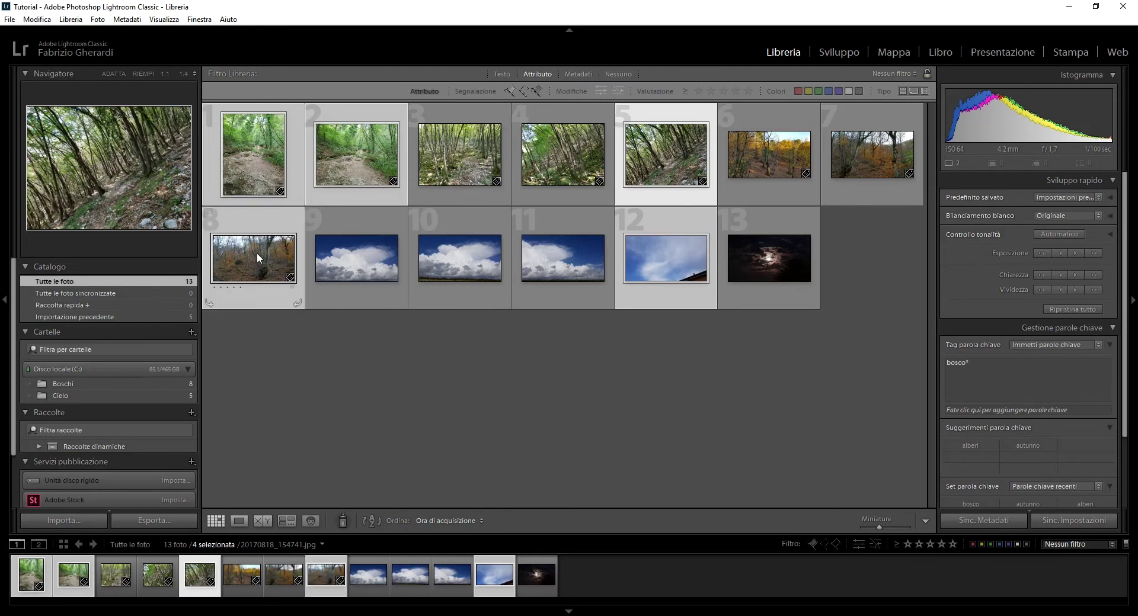
click(286, 521)
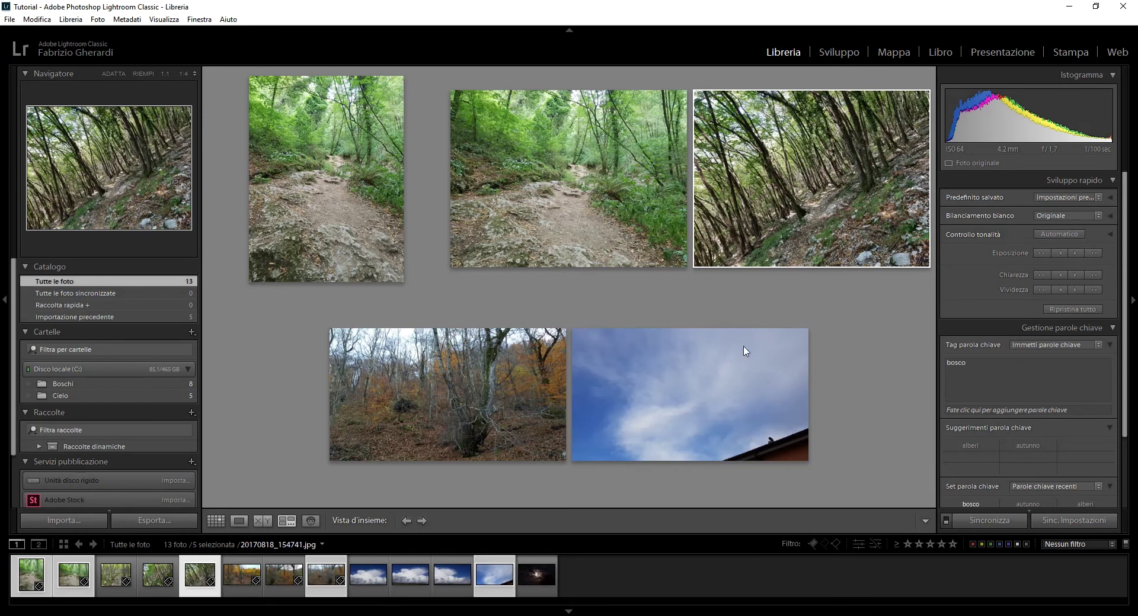
click(923, 262)
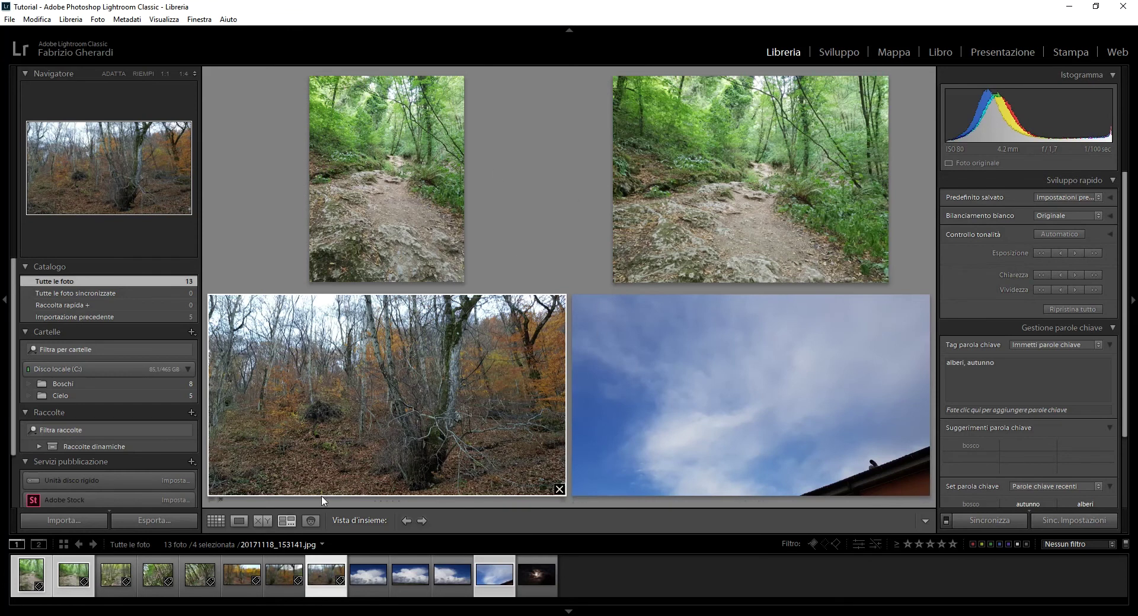
click(310, 521)
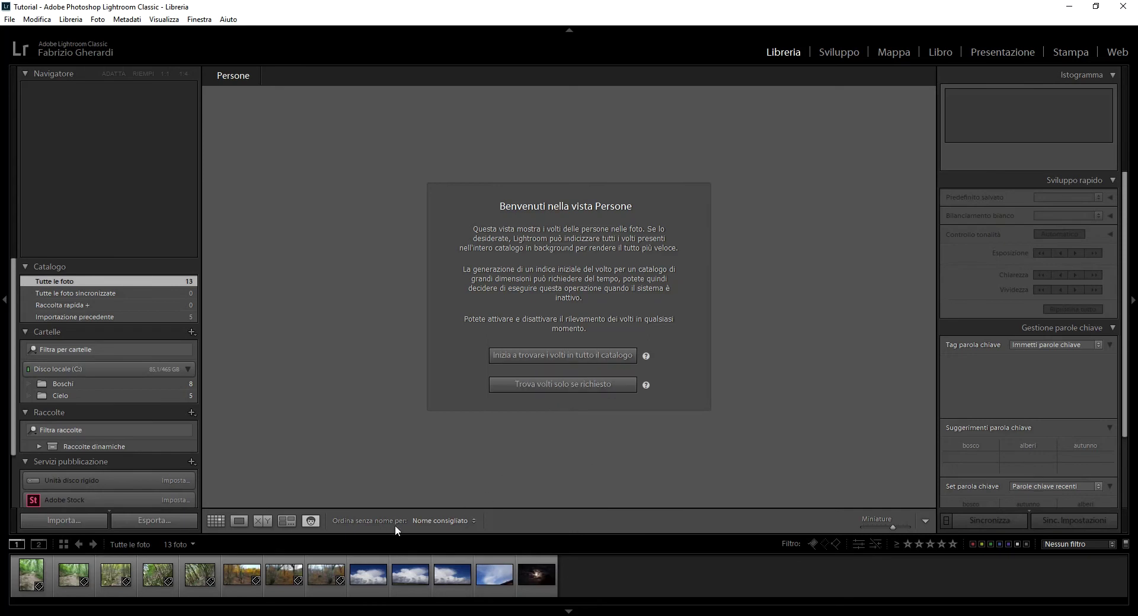
- Return from People view to the Grid of all 13 thumbnails
click(216, 521)
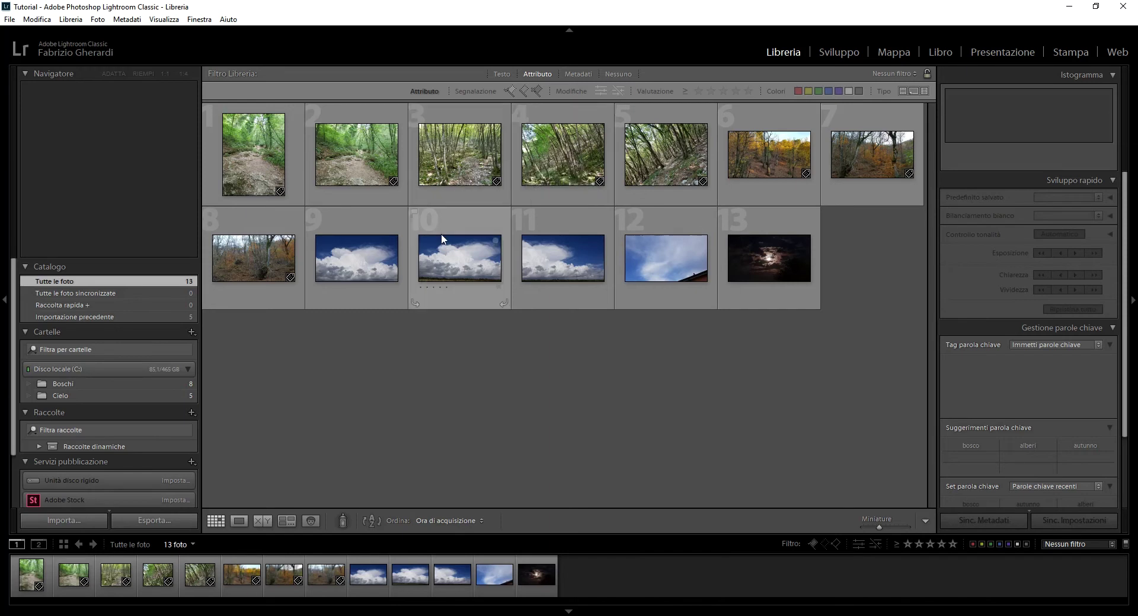
mouse_move(253, 155)
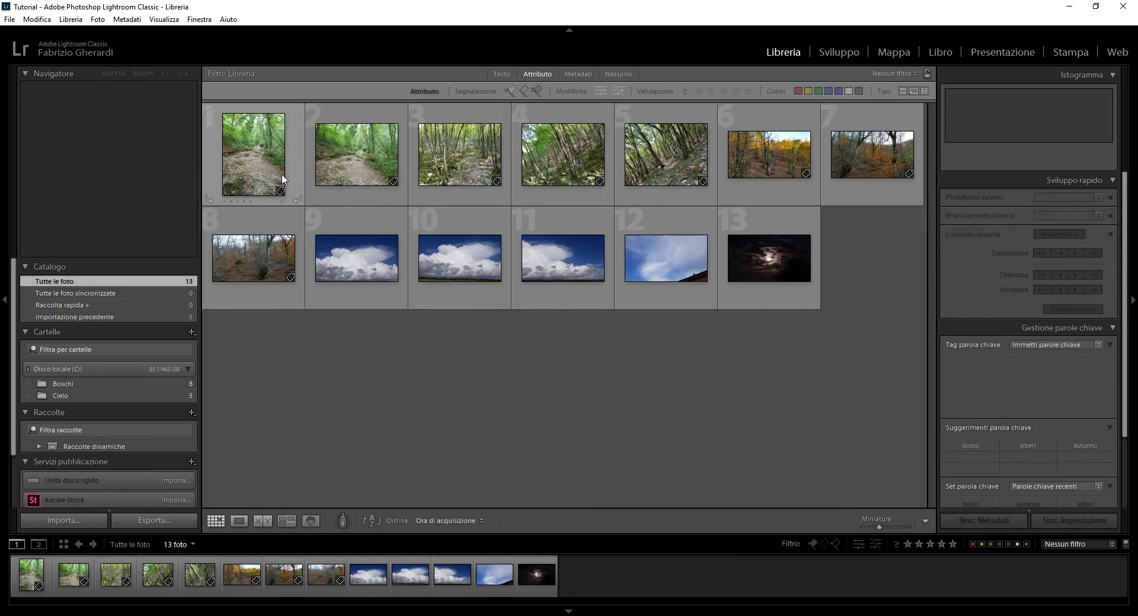
- Step through photos 1–7 checking their keywords, then switch the Library Filter to Text
click(268, 159)
key(Right)
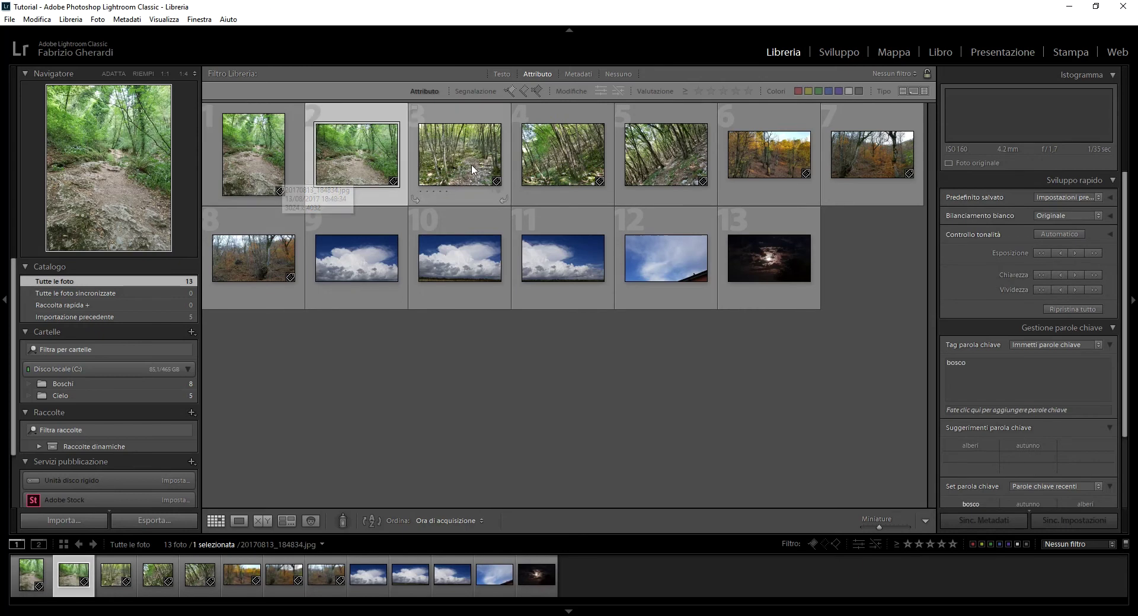
click(472, 170)
click(593, 165)
click(656, 162)
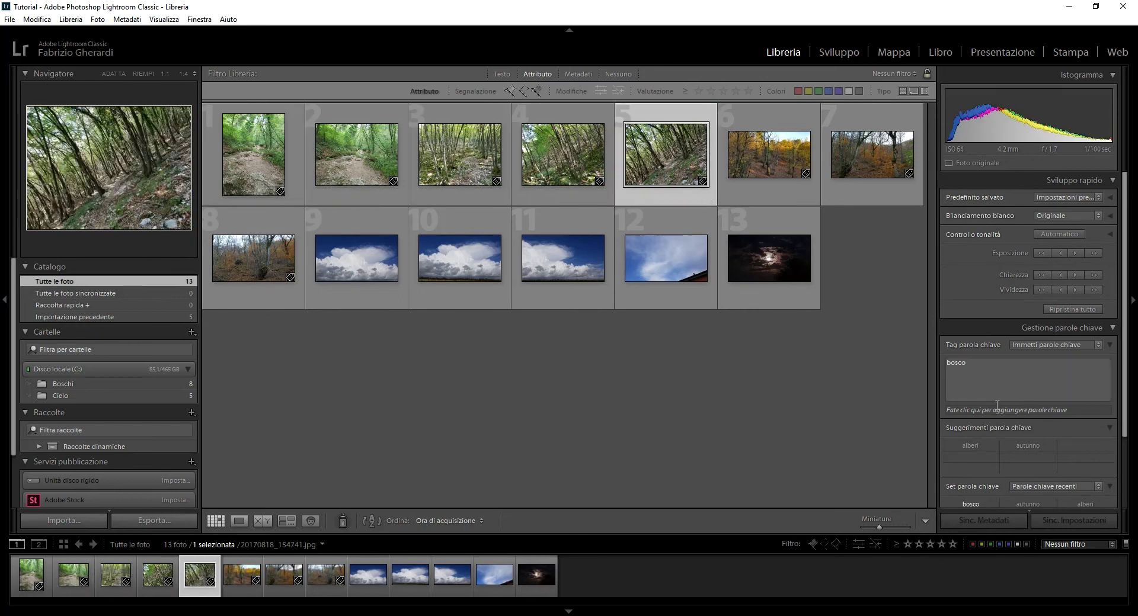
click(557, 184)
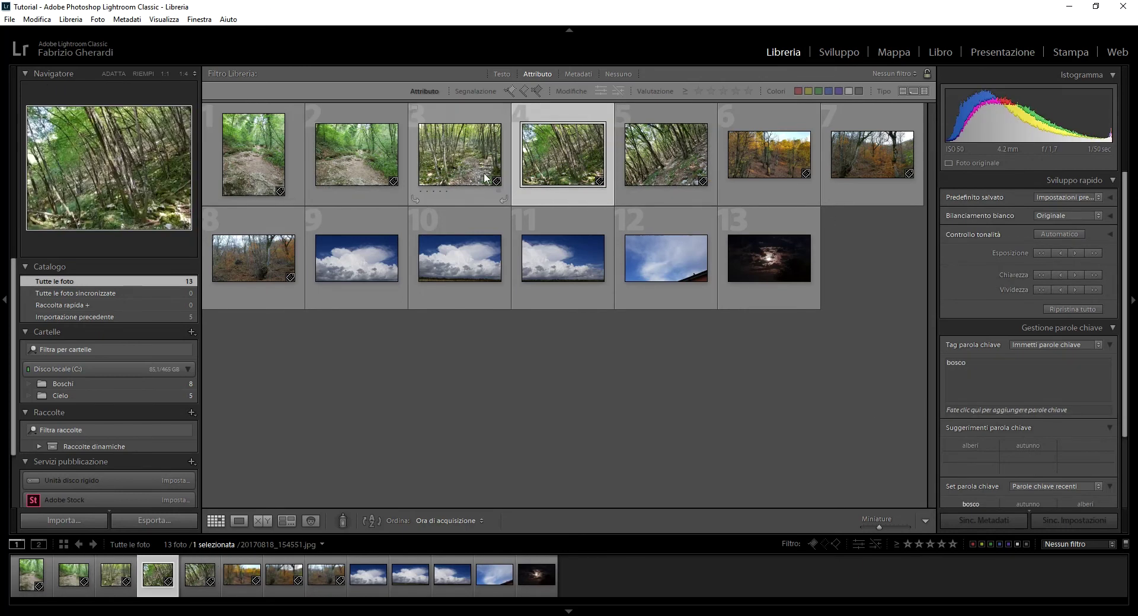
click(356, 157)
click(255, 157)
click(762, 162)
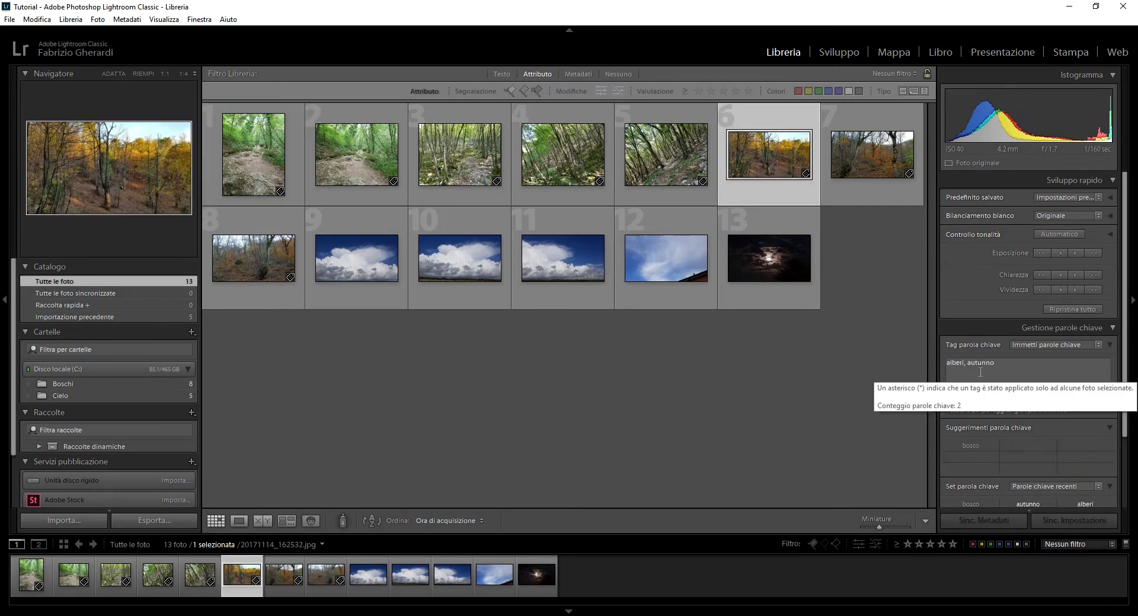
click(872, 161)
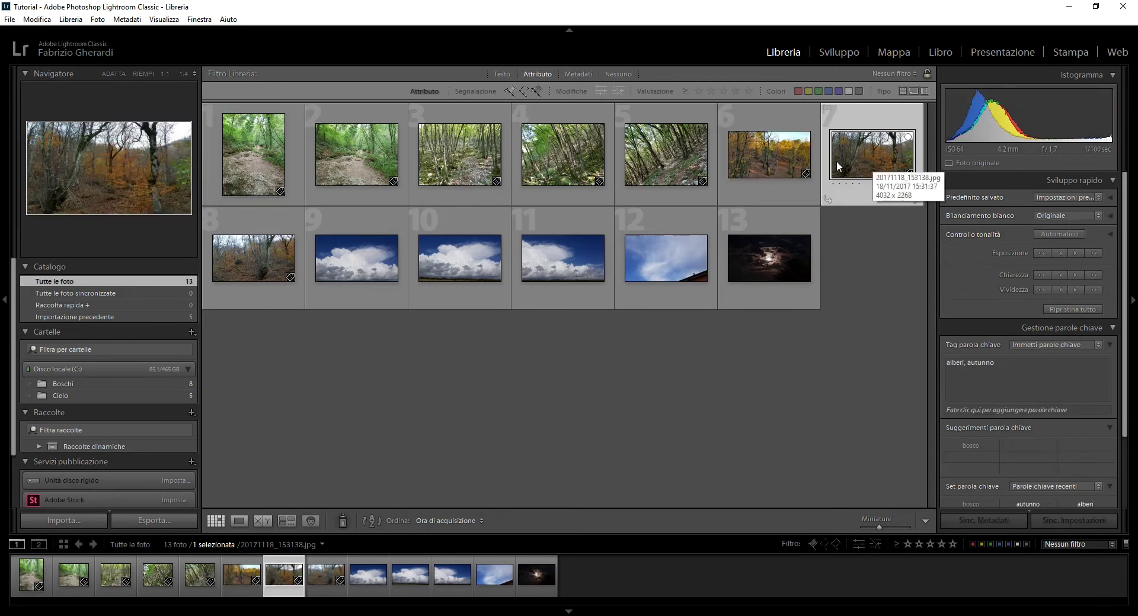
key(Home)
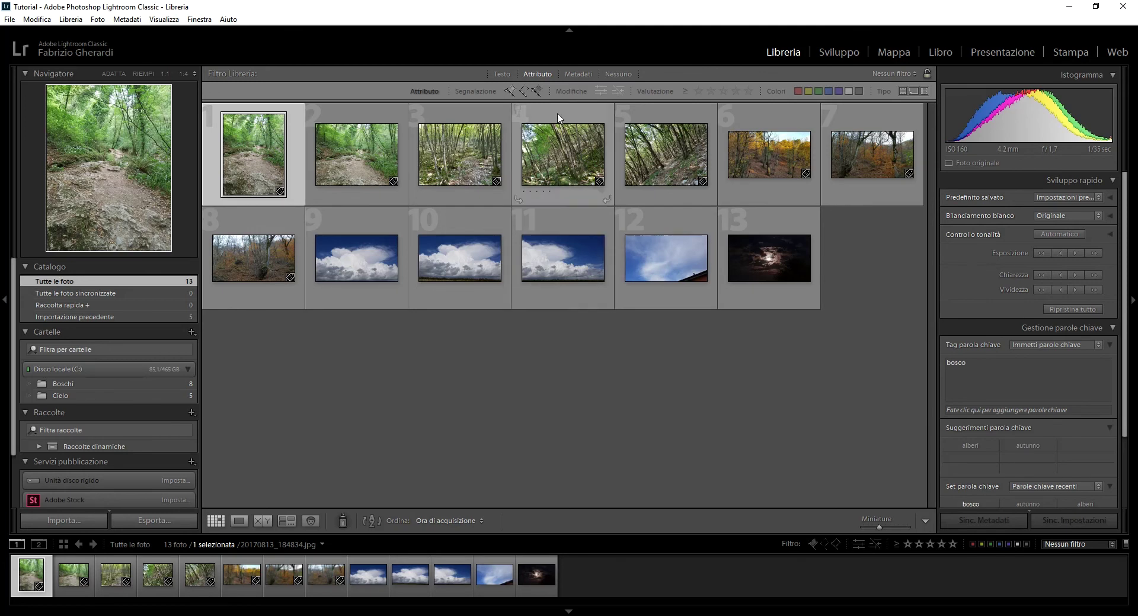
click(502, 74)
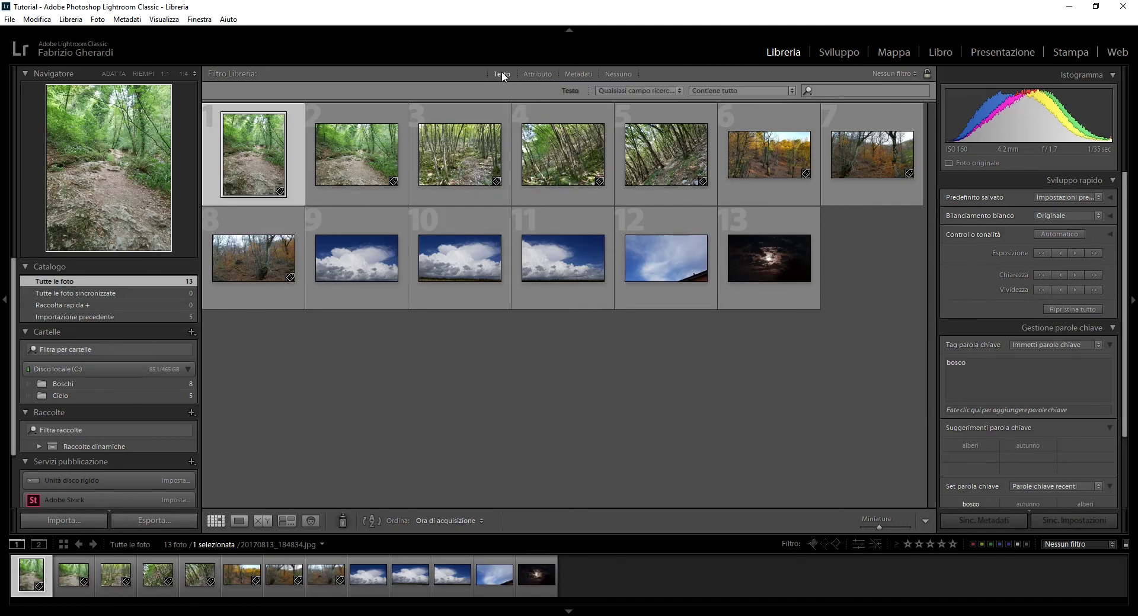
- Search the text filter for 'bosco', then 'autunno', and clear the search
click(843, 91)
text(bosco)
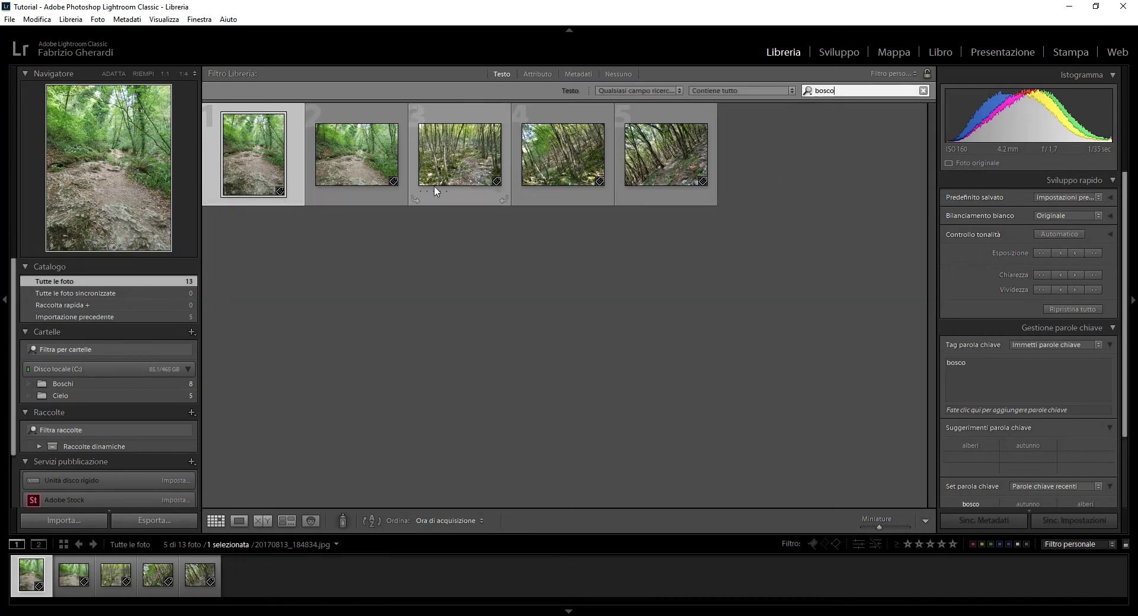
double_click(825, 90)
text(autunno)
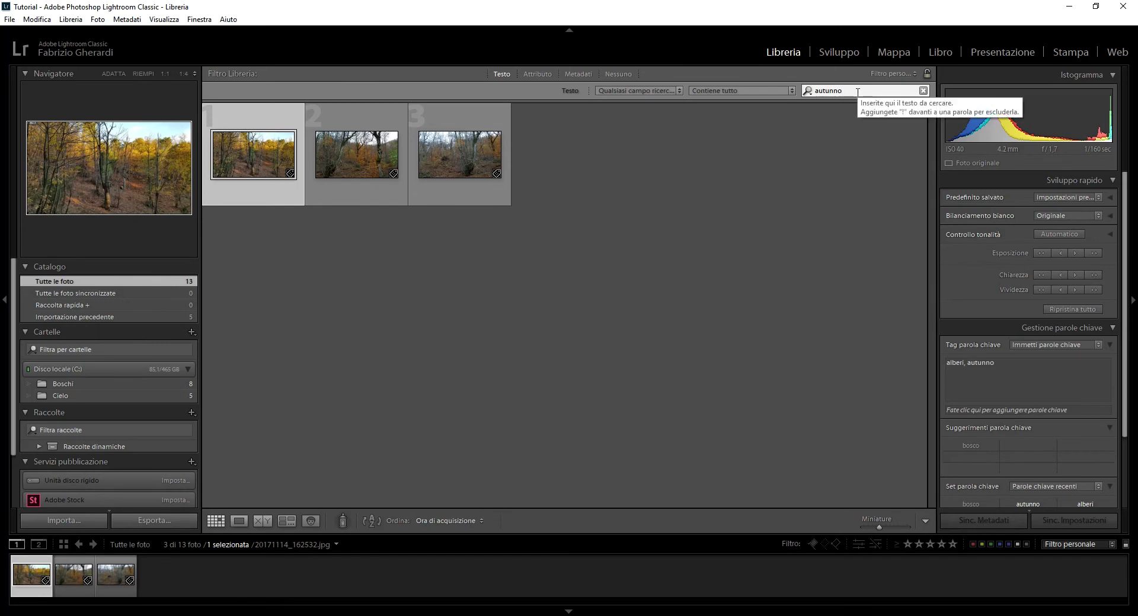
key(ctrl+a)
key(BackSpace)
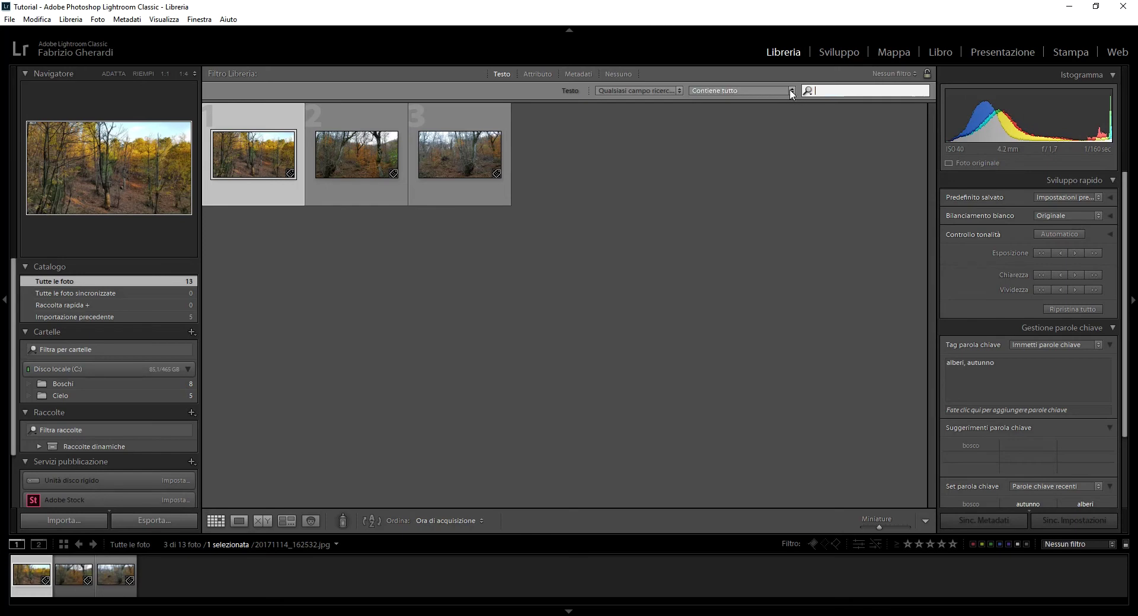
- Restrict the text filter's search field to Parole chiave (keywords)
click(792, 91)
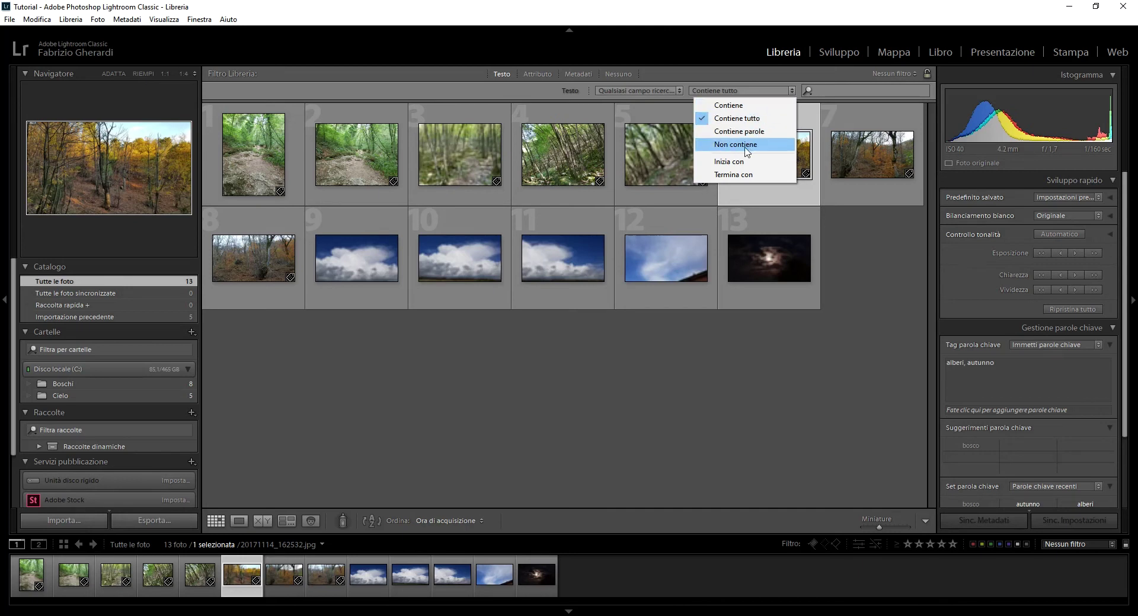
click(671, 91)
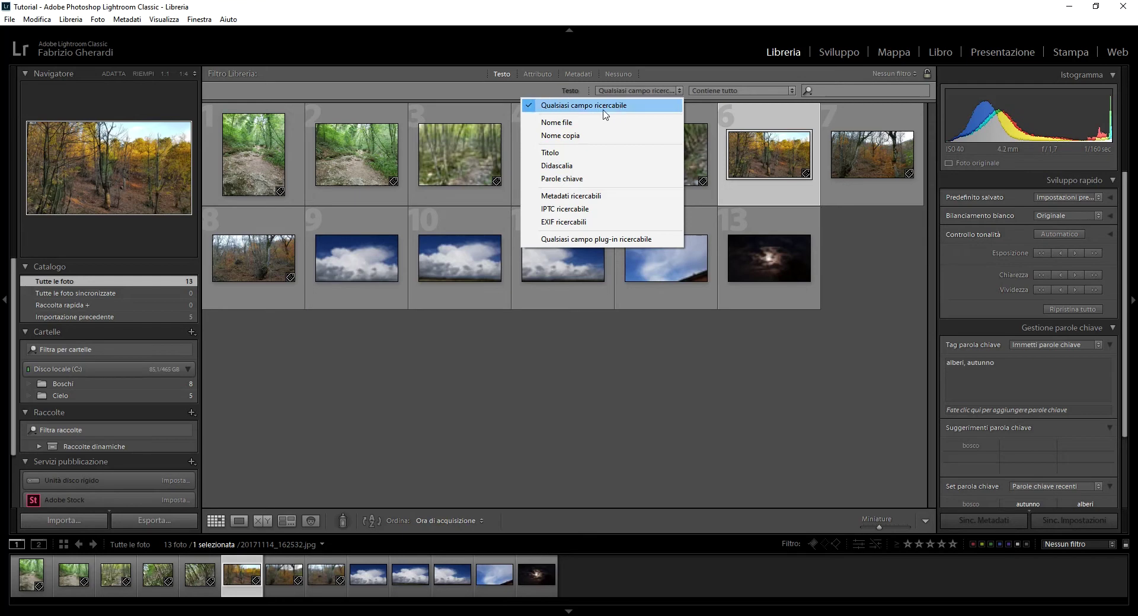
click(587, 180)
- Switch the filter bar to Attribute and toggle the red label filter on and off
click(539, 73)
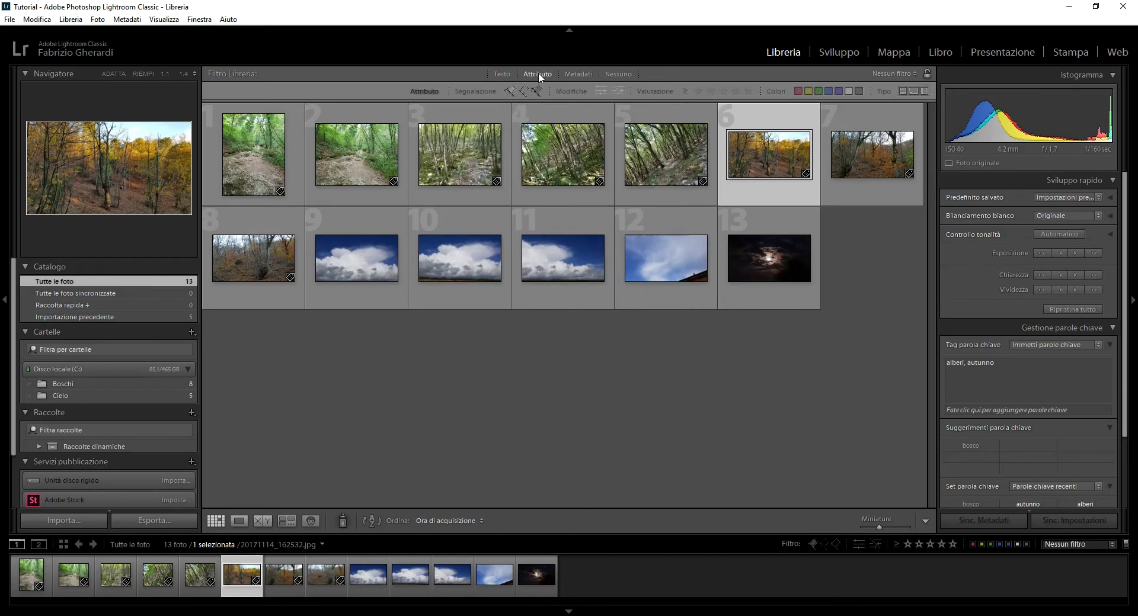
click(798, 91)
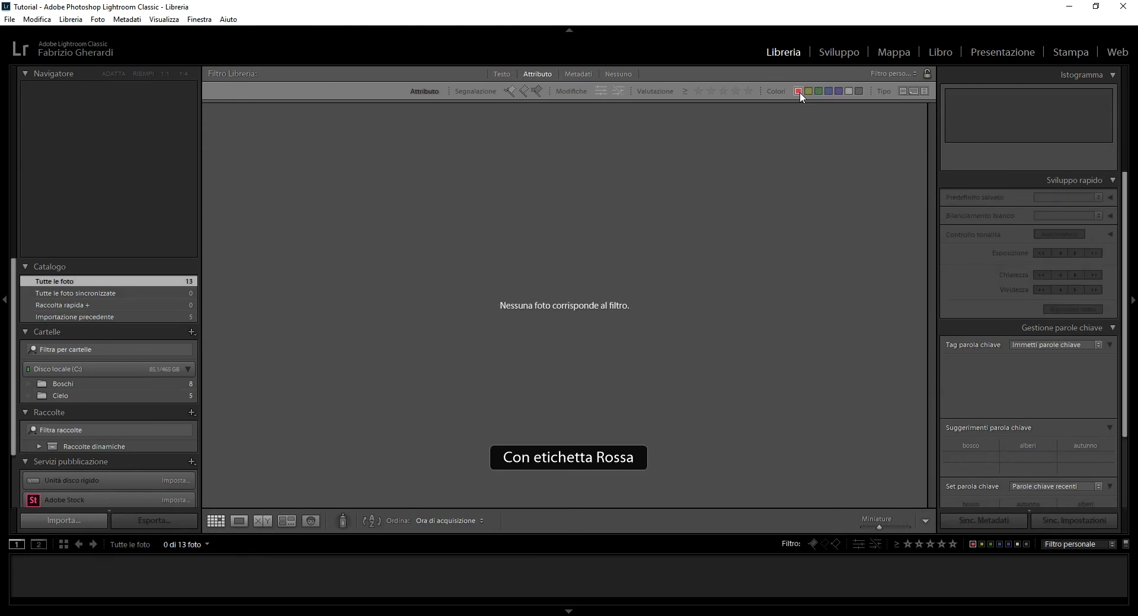
click(799, 92)
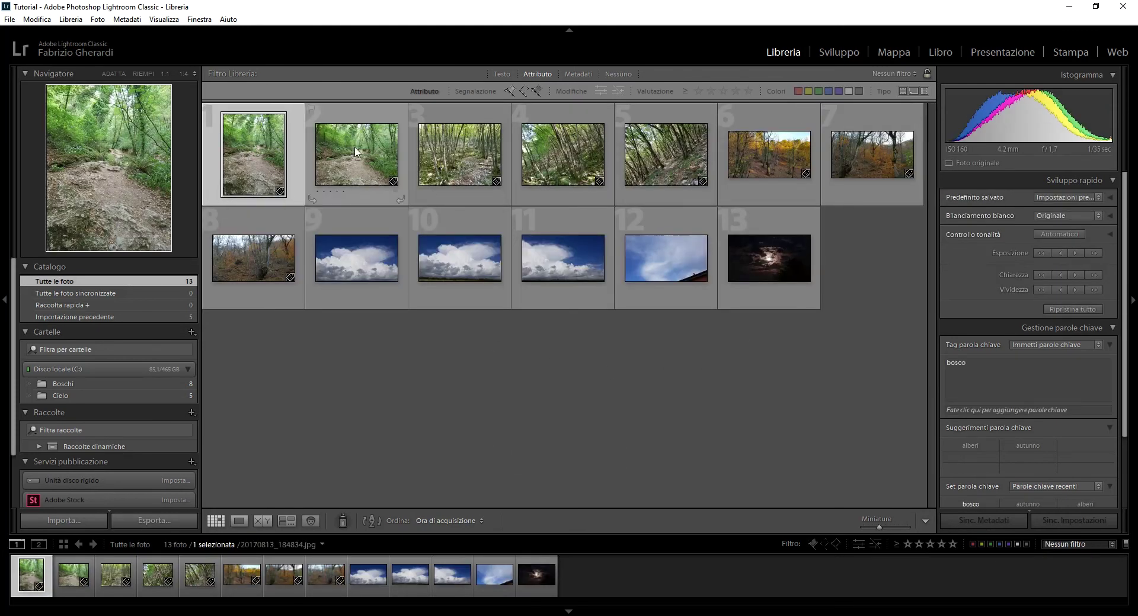
mouse_move(666, 155)
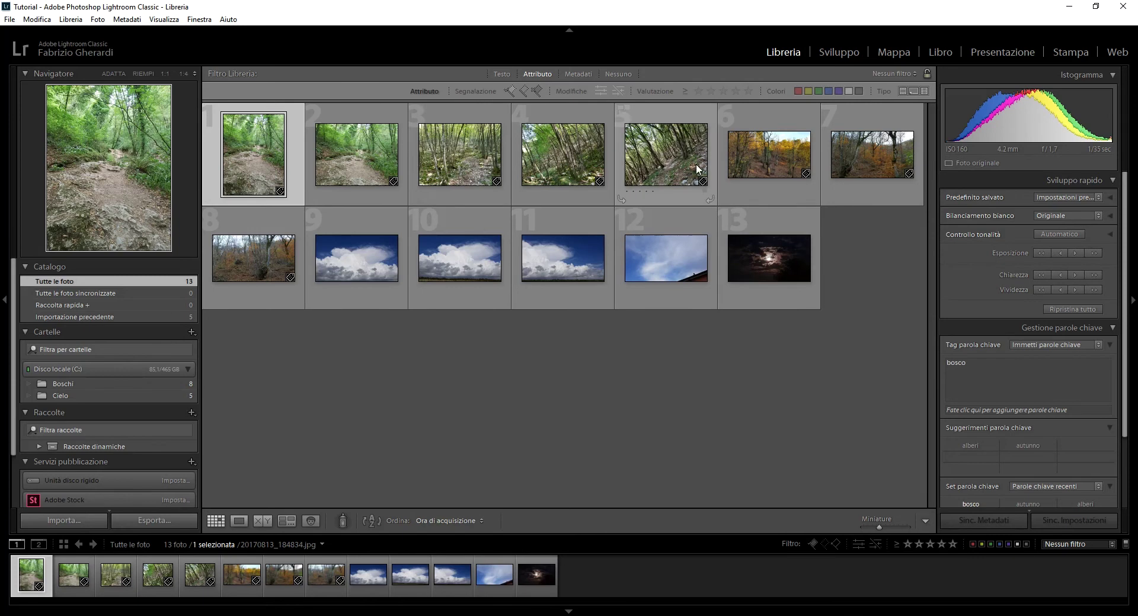
- Label photos 1–5 green and autumn photos 6–7 yellow, then filter by yellow and green
shift+click(666, 163)
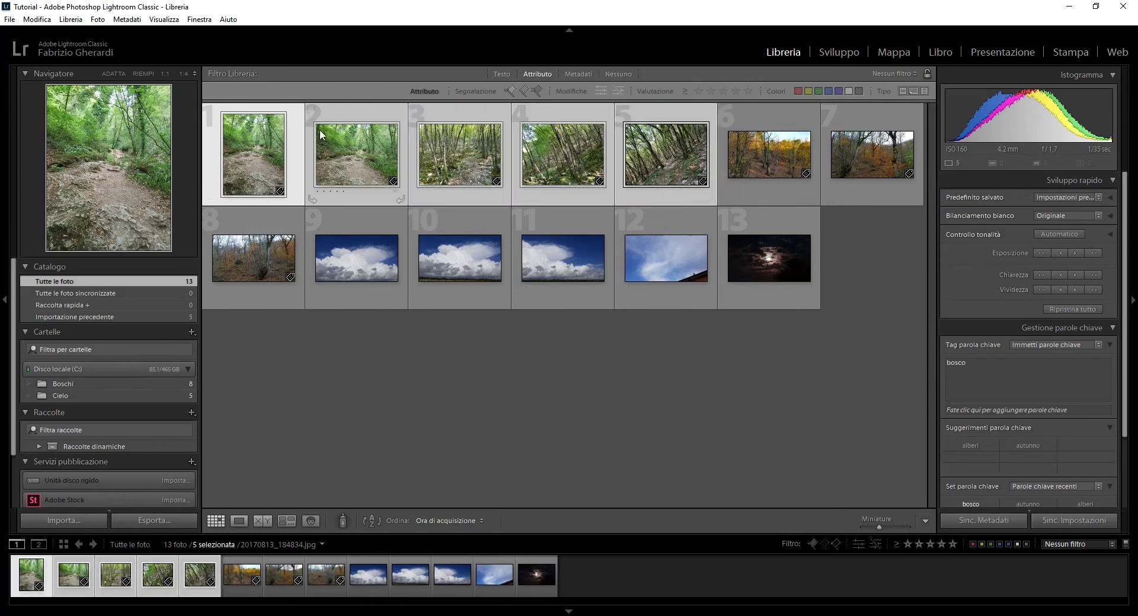
right_click(652, 150)
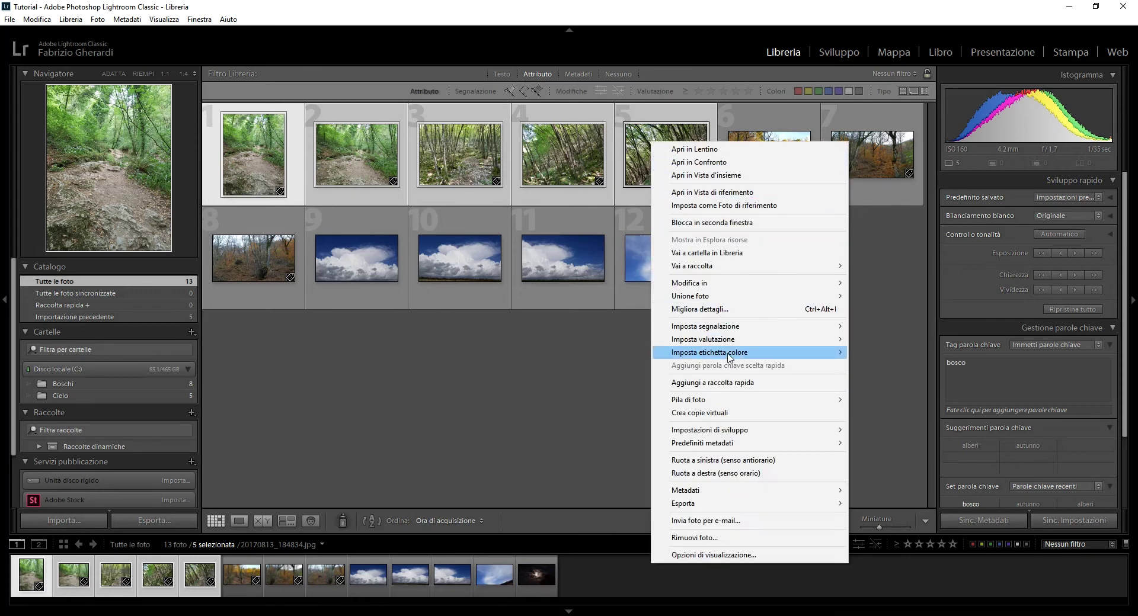
mouse_move(710, 352)
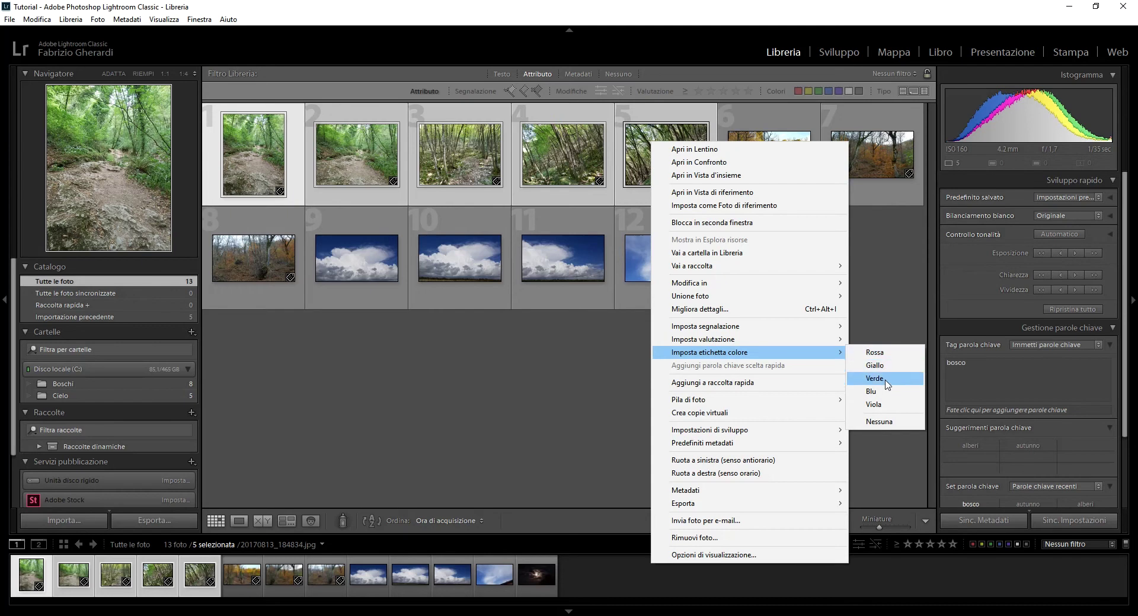
click(874, 378)
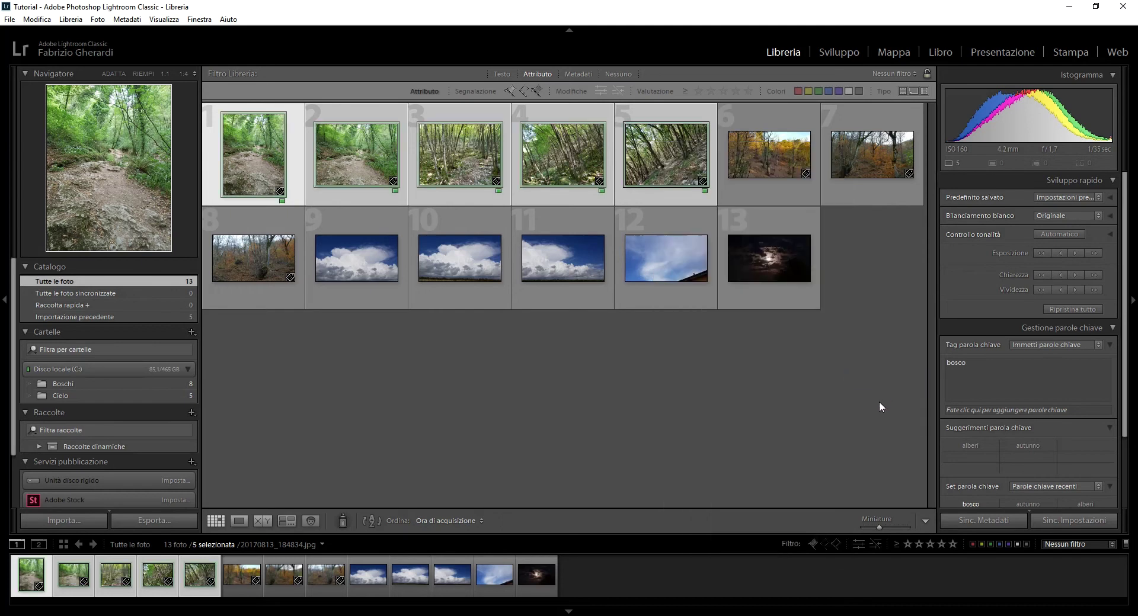
click(753, 154)
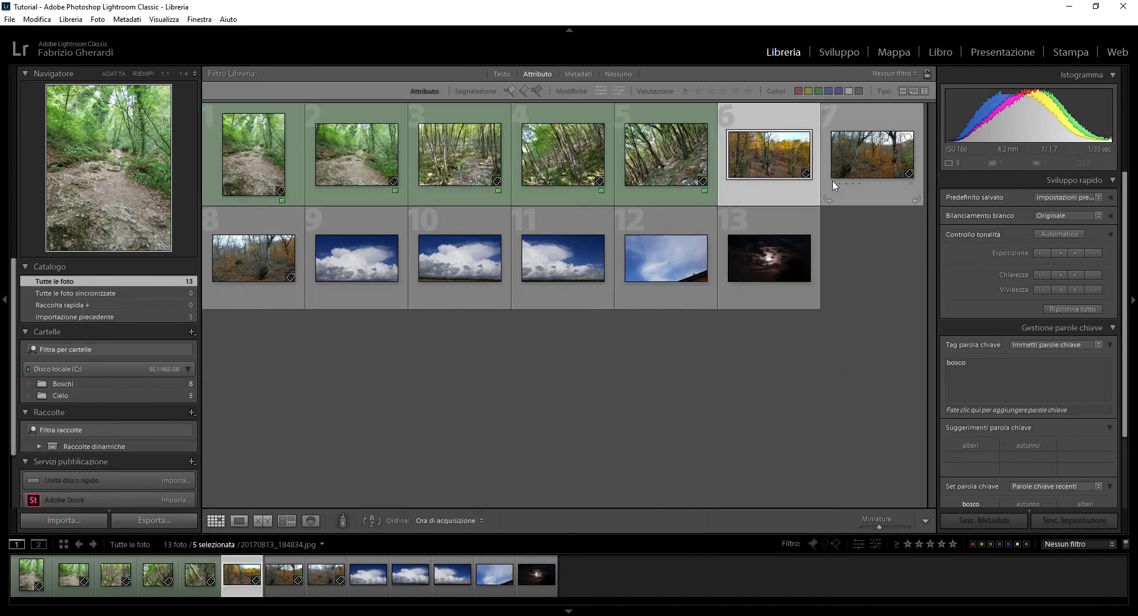
ctrl+click(874, 154)
right_click(869, 155)
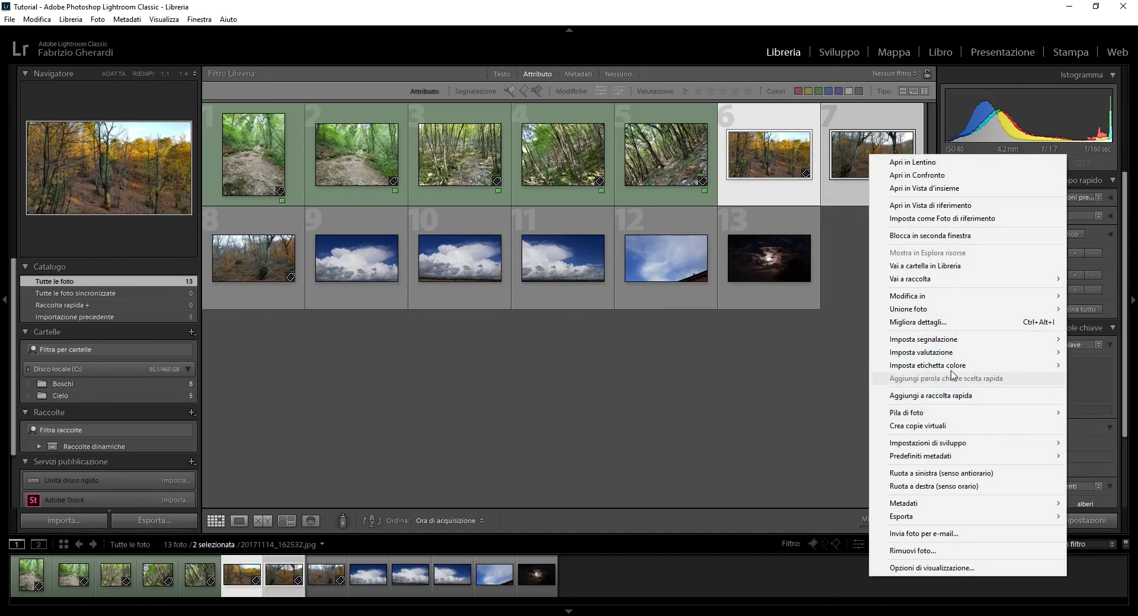
mouse_move(927, 365)
click(837, 379)
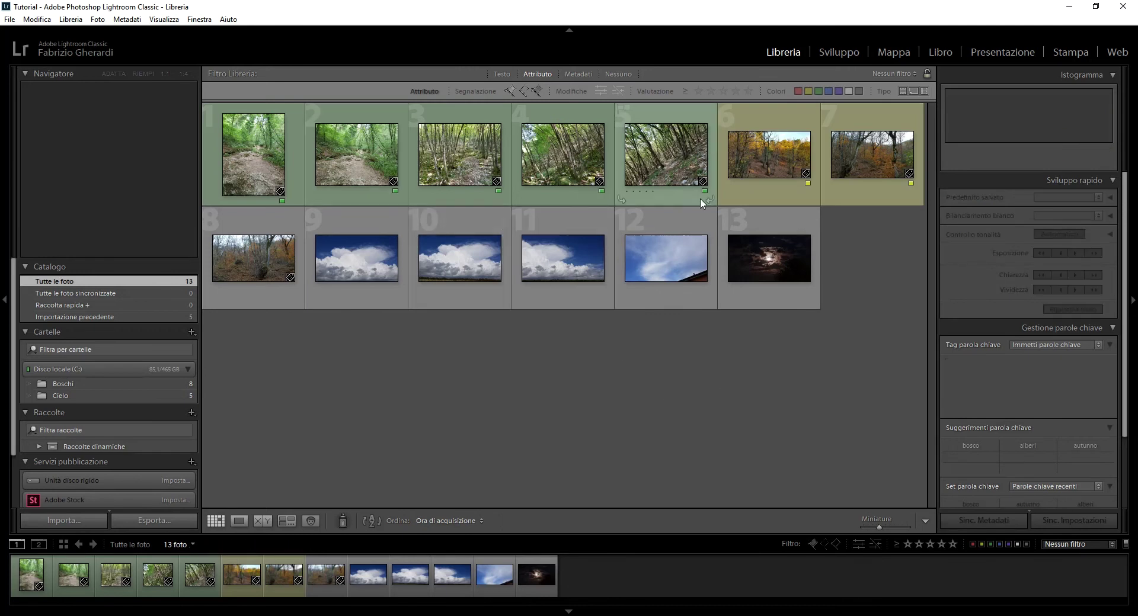
click(808, 91)
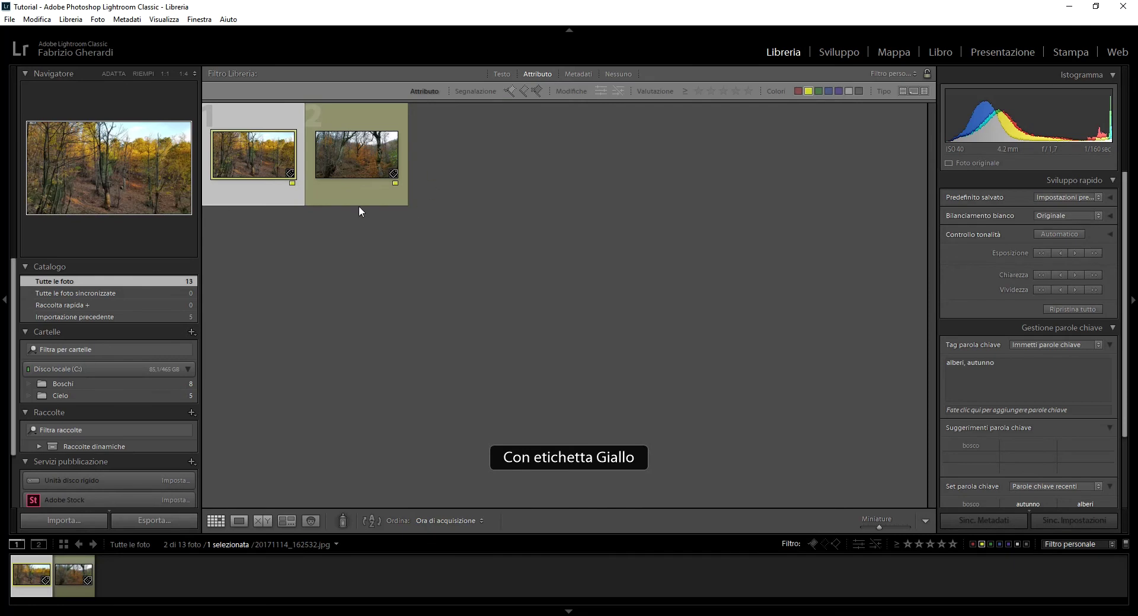
click(819, 91)
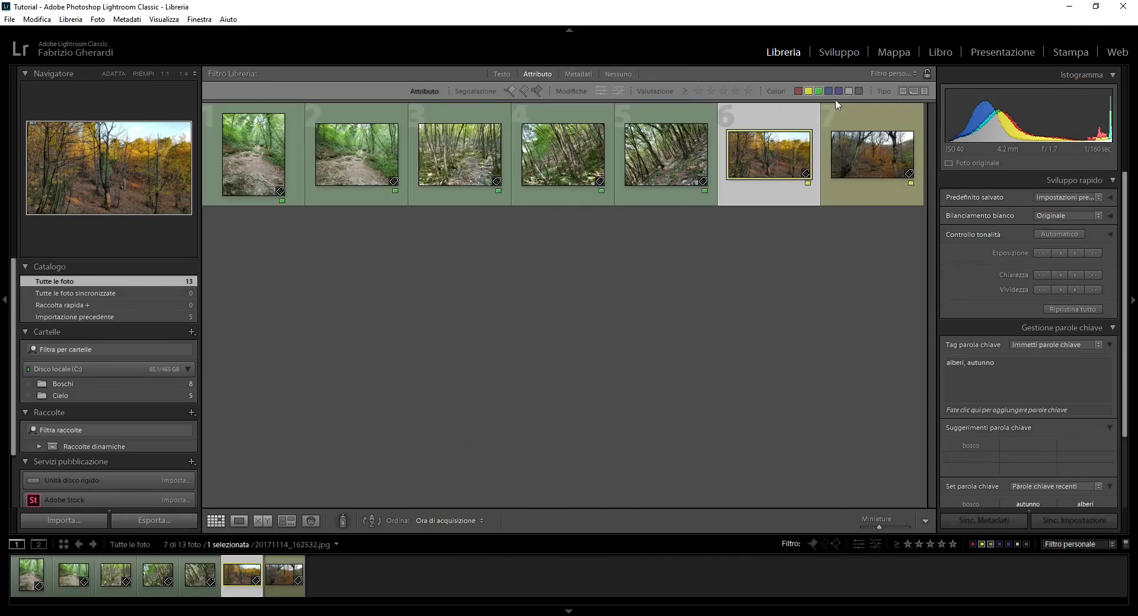
- Rate the forest photos three stars and autumn photo 6 five stars using the rating dots
click(709, 310)
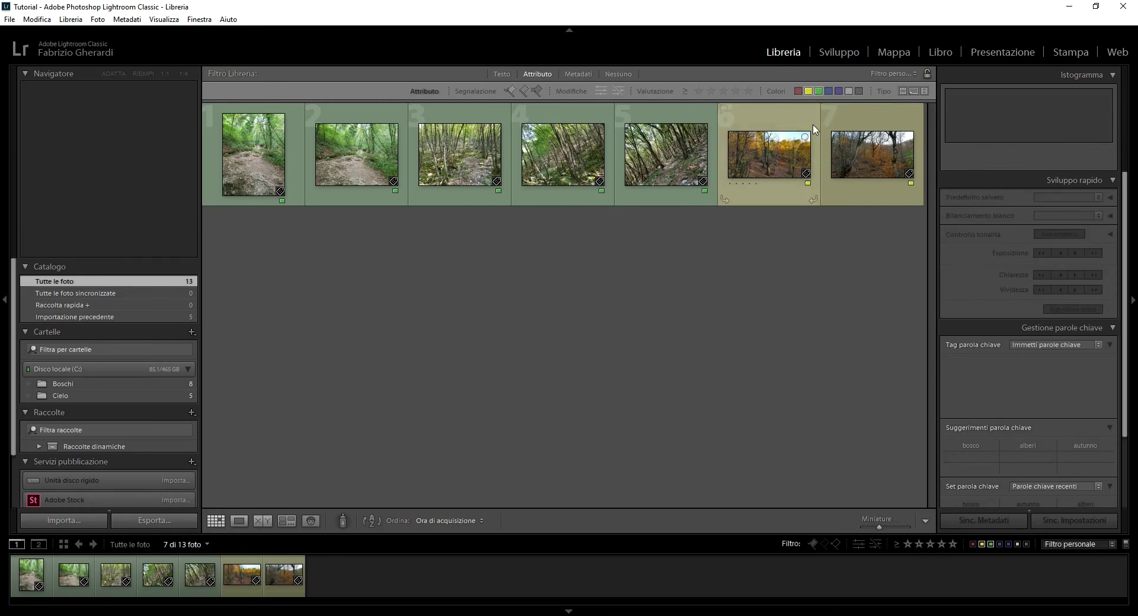
mouse_move(561, 156)
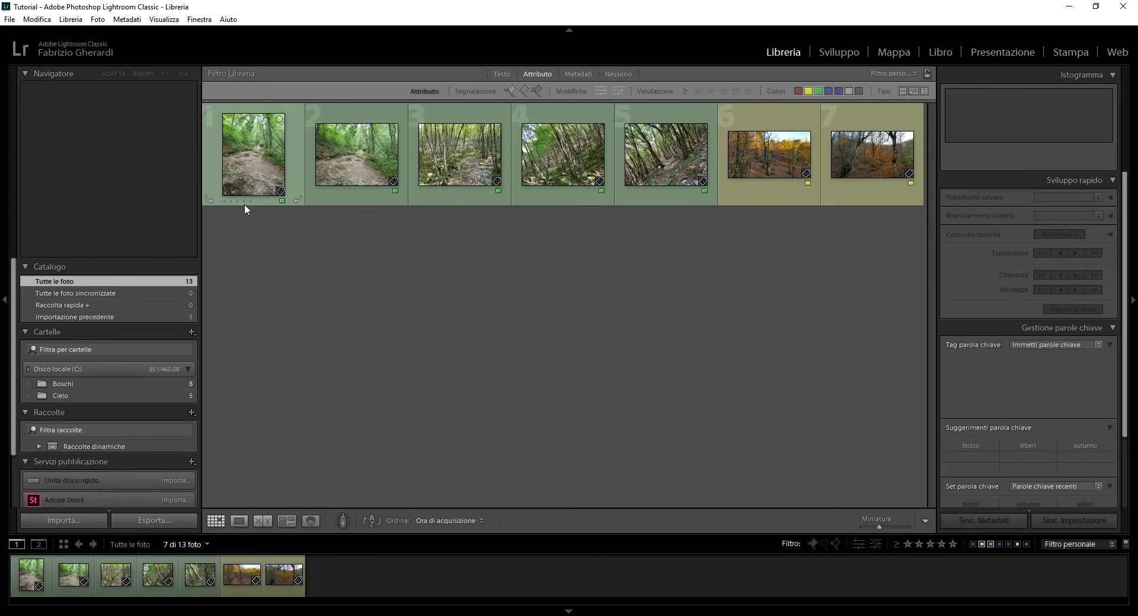
click(238, 201)
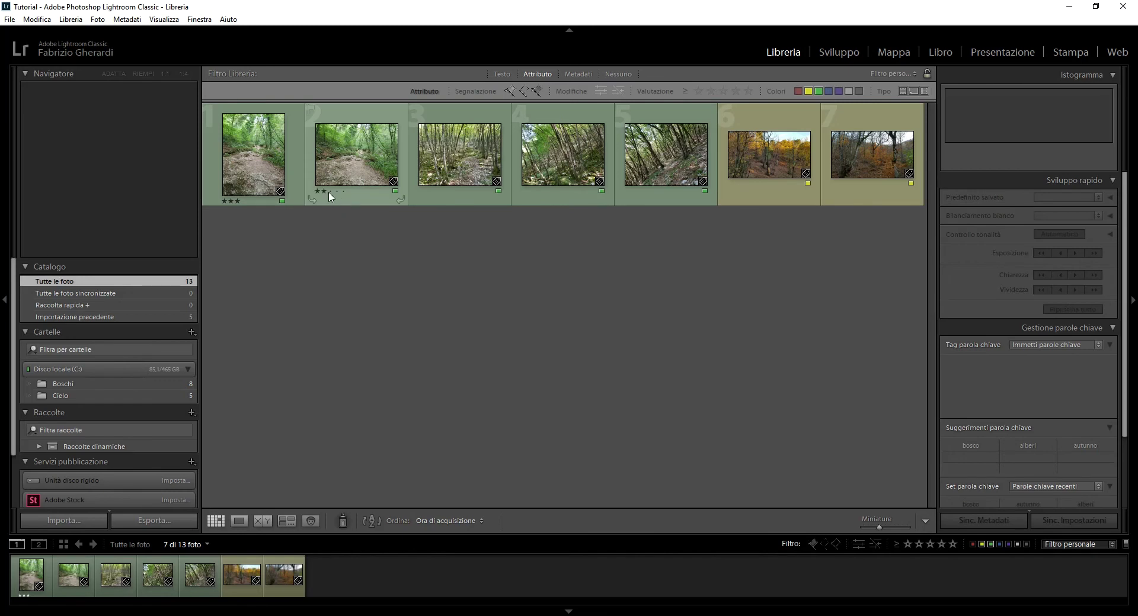
click(330, 191)
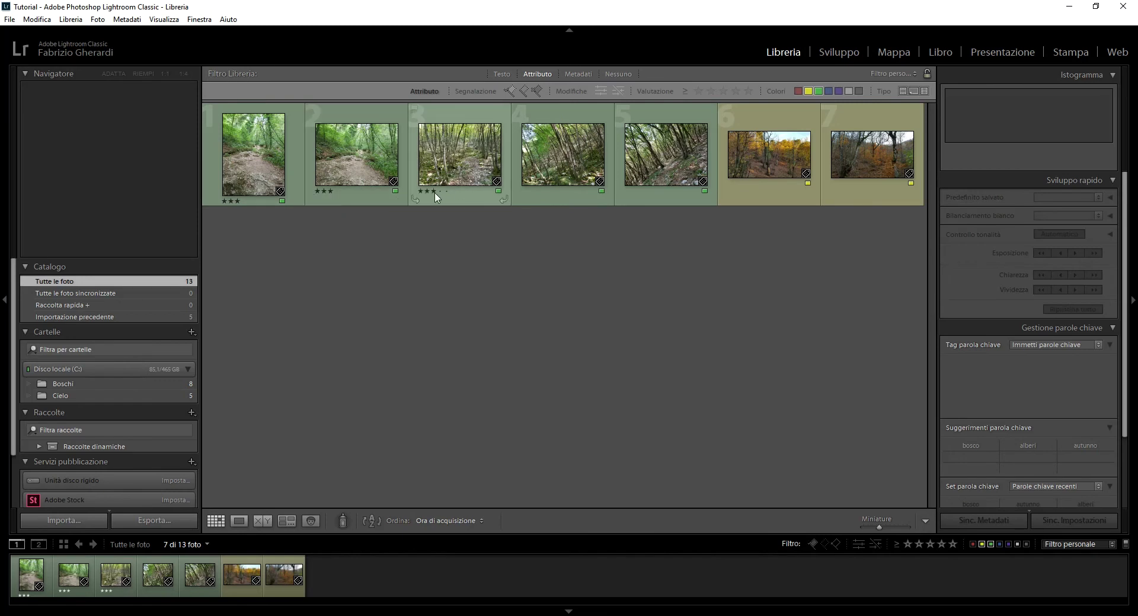
mouse_move(768, 155)
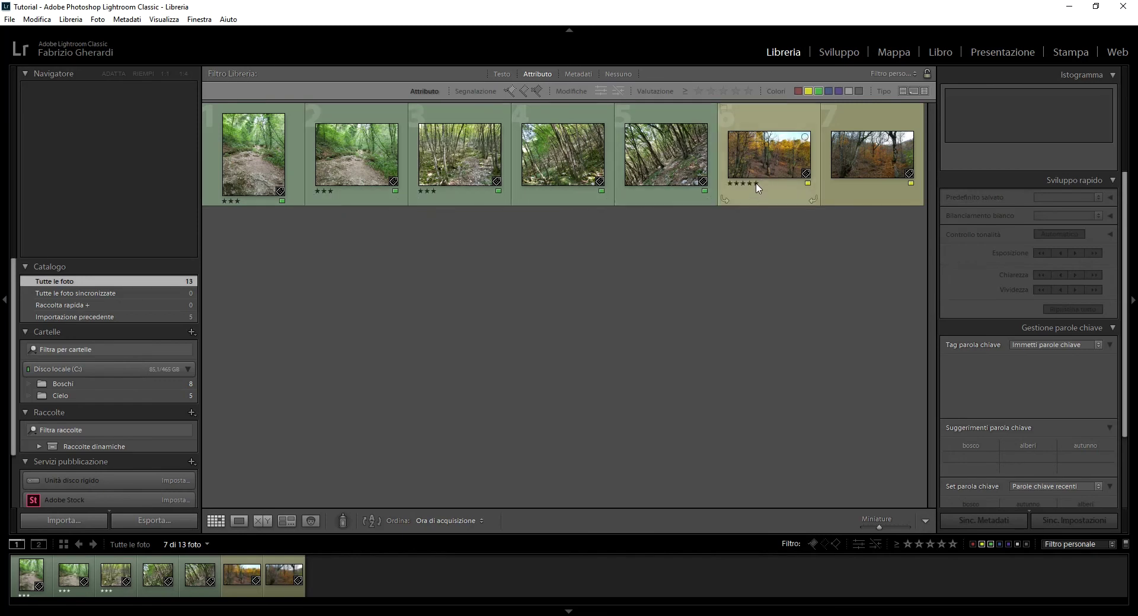
click(755, 184)
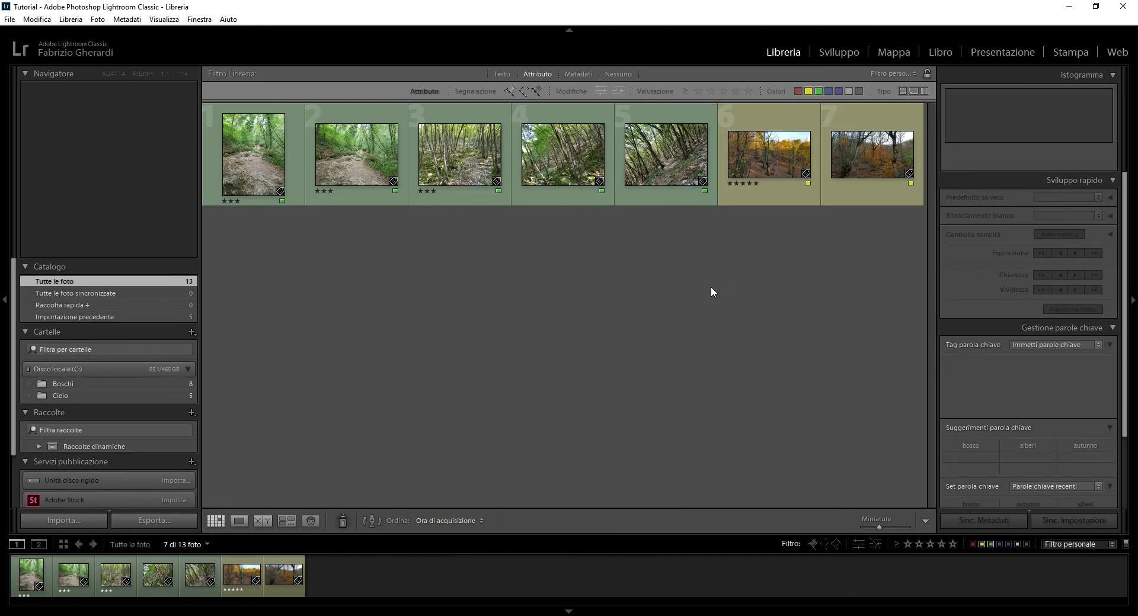
mouse_move(907, 544)
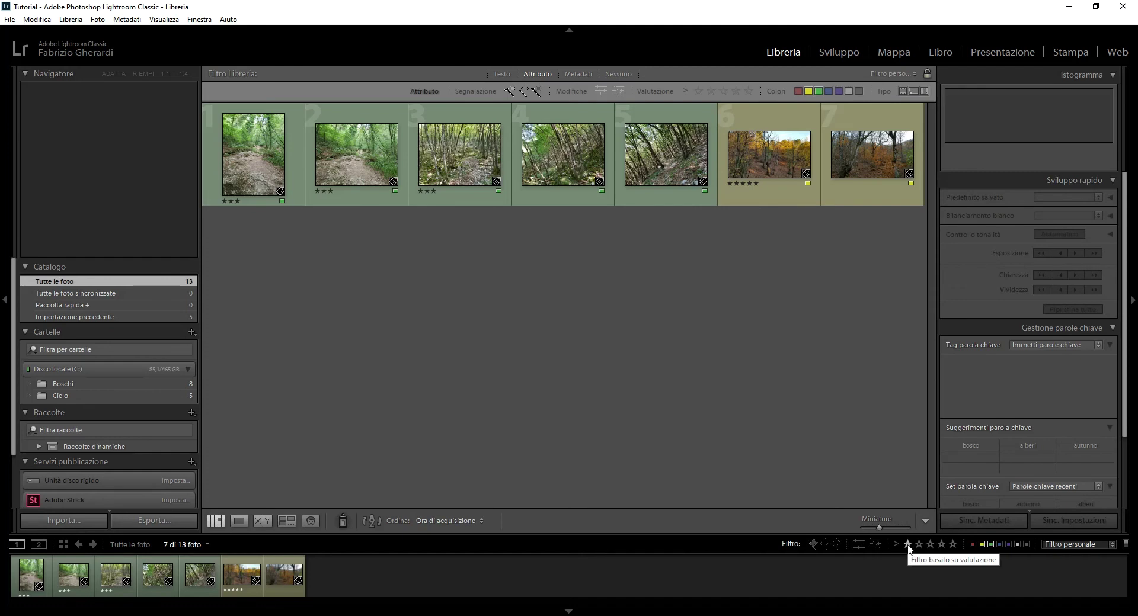
- Try the five-star and green label filters, then remove the green label filter
click(953, 546)
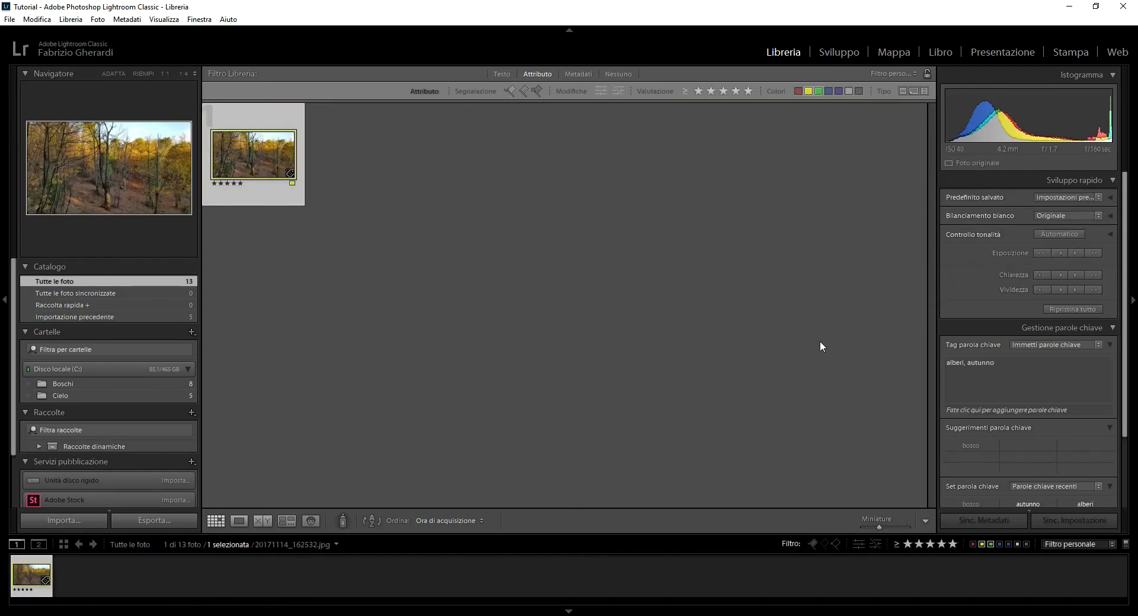
click(819, 92)
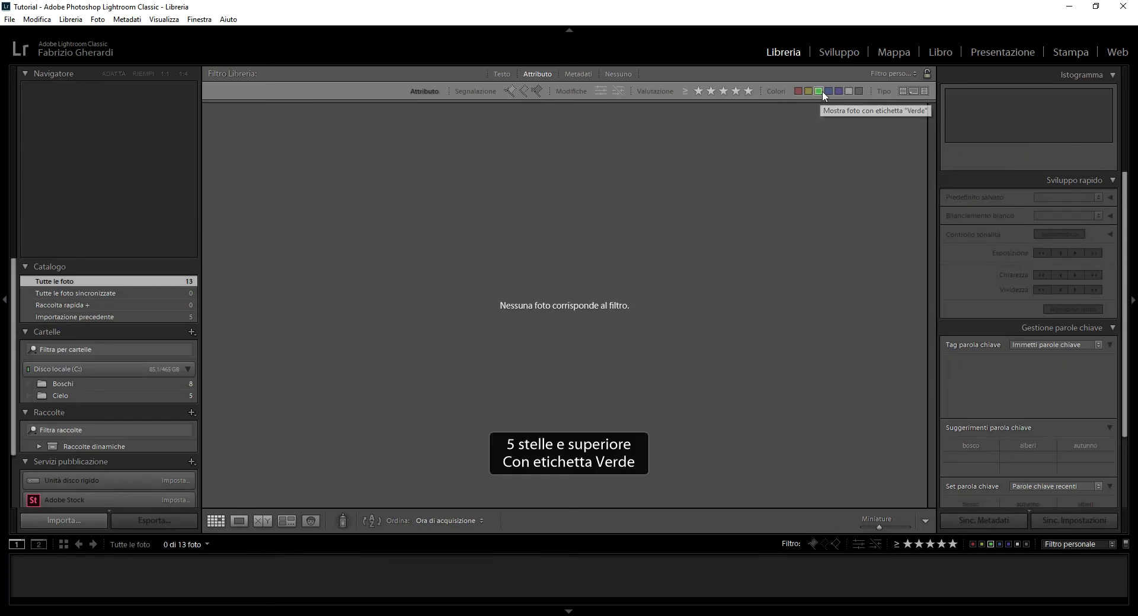
click(819, 91)
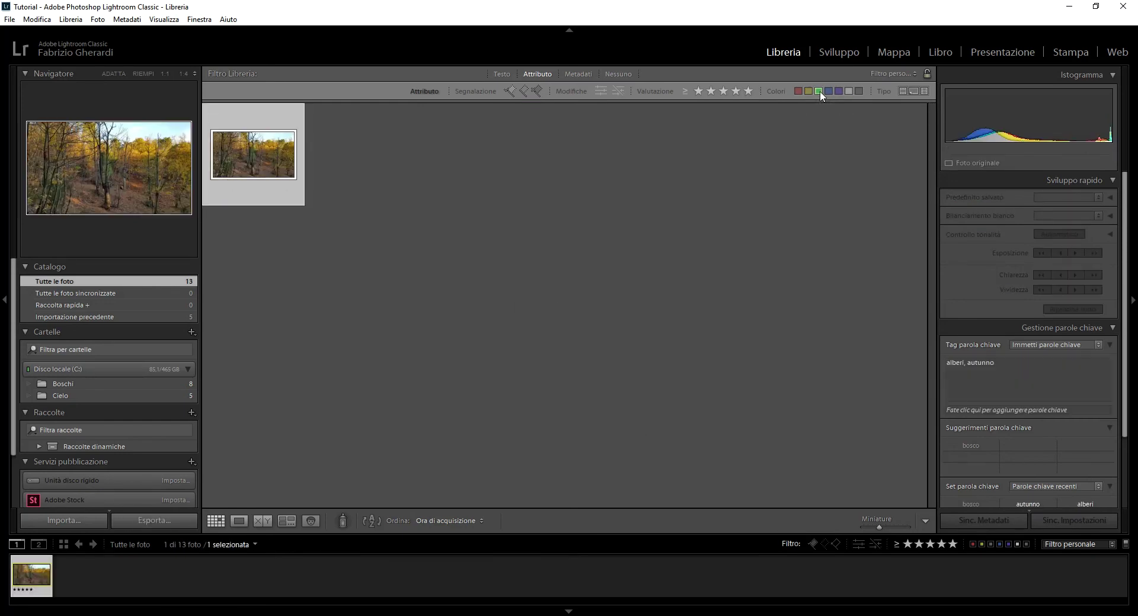
click(819, 91)
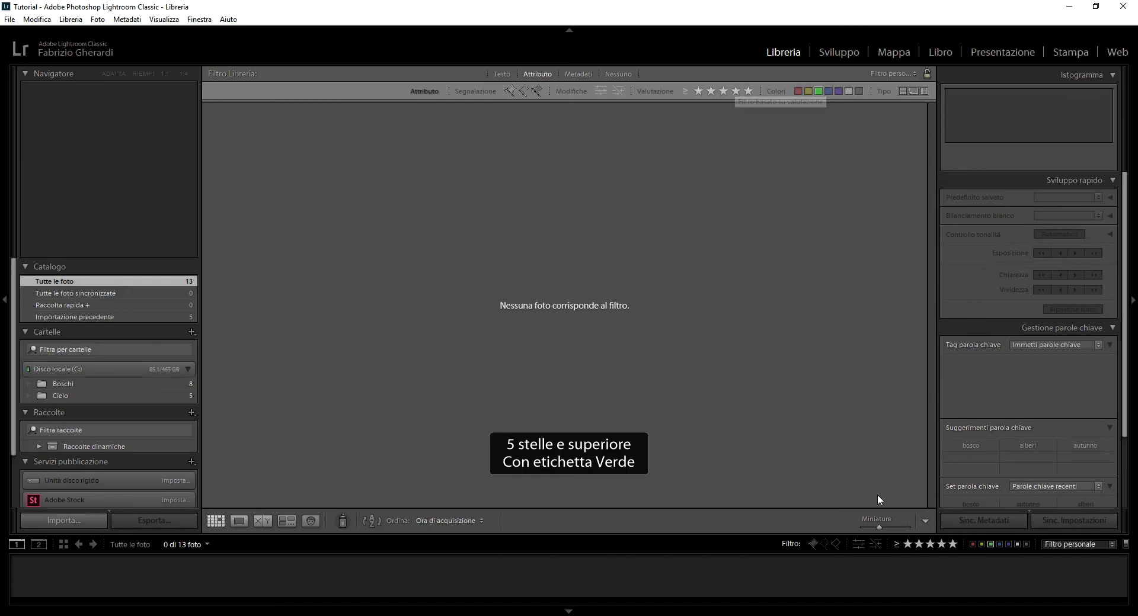
click(941, 544)
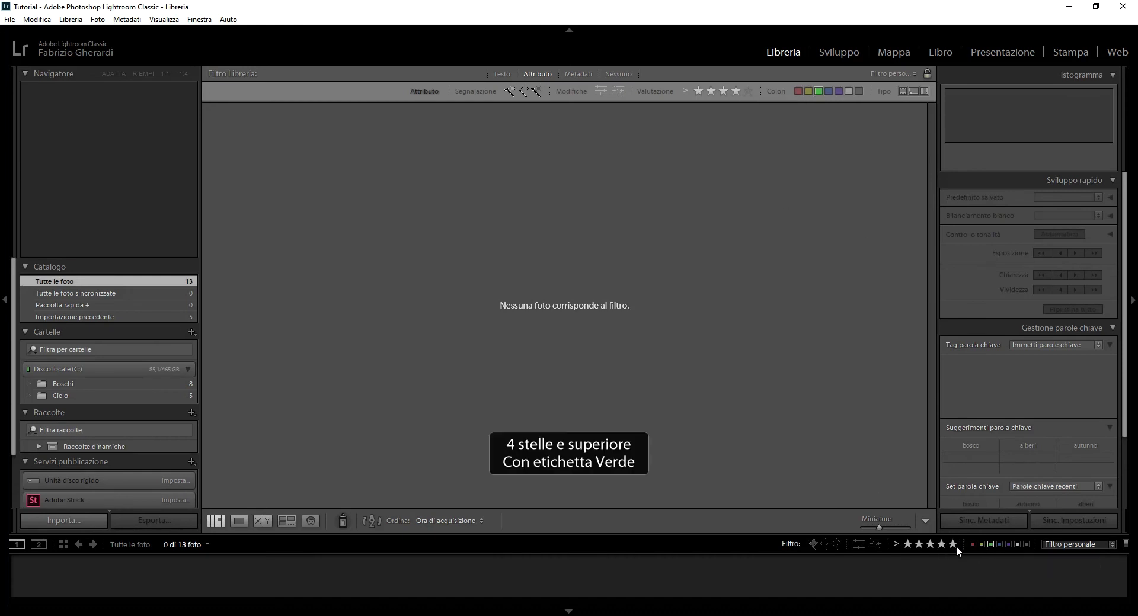
click(953, 545)
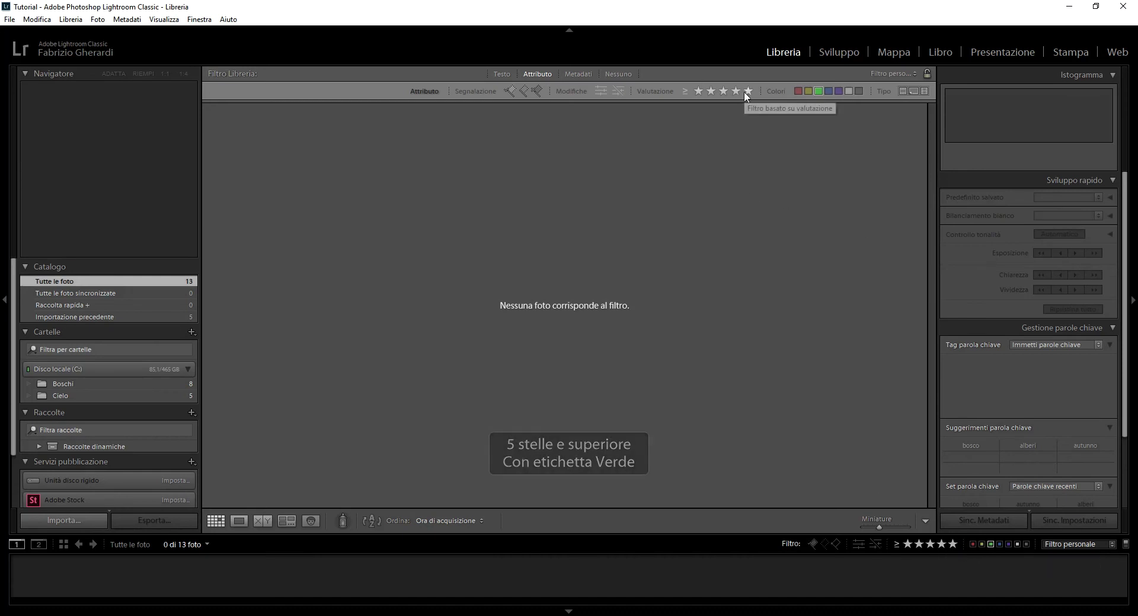
click(823, 92)
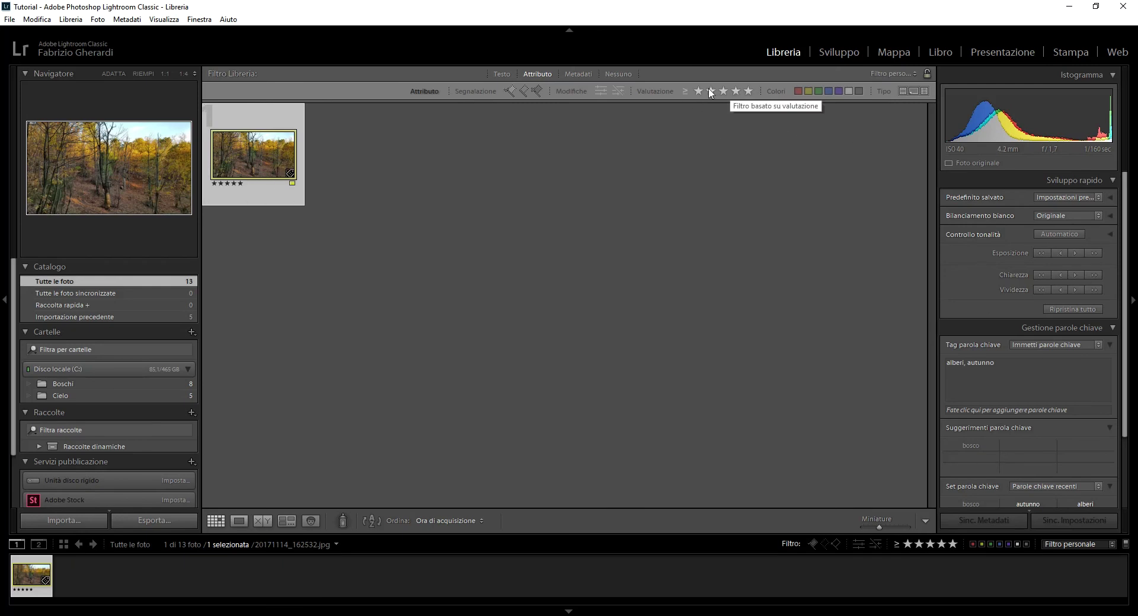
- Set the Attribute rating filter to greater than or equal to 3 stars
click(685, 92)
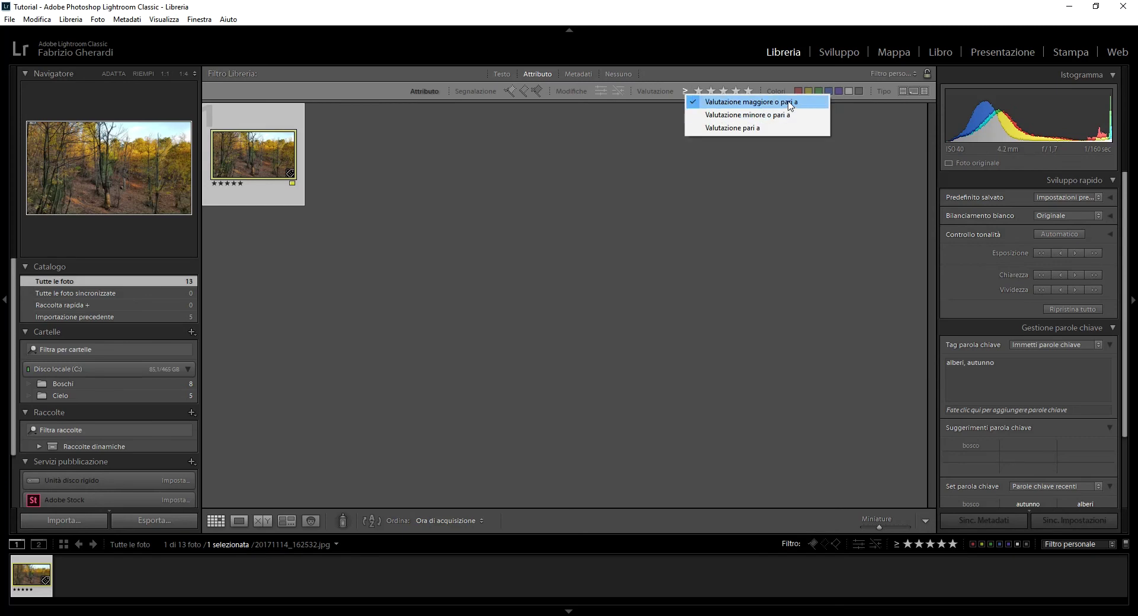
click(752, 196)
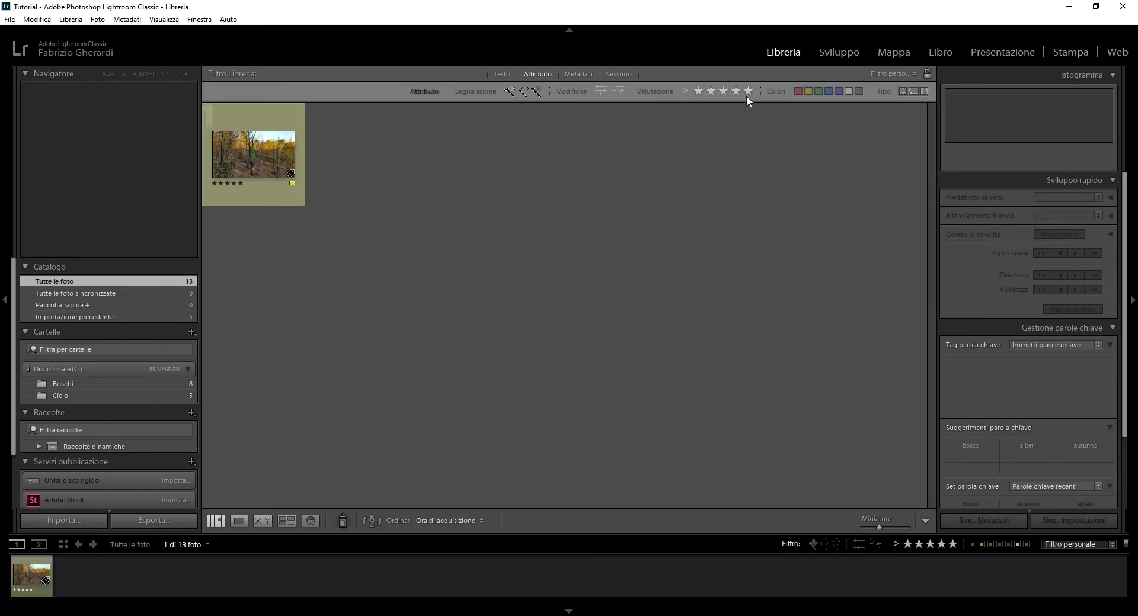
click(686, 91)
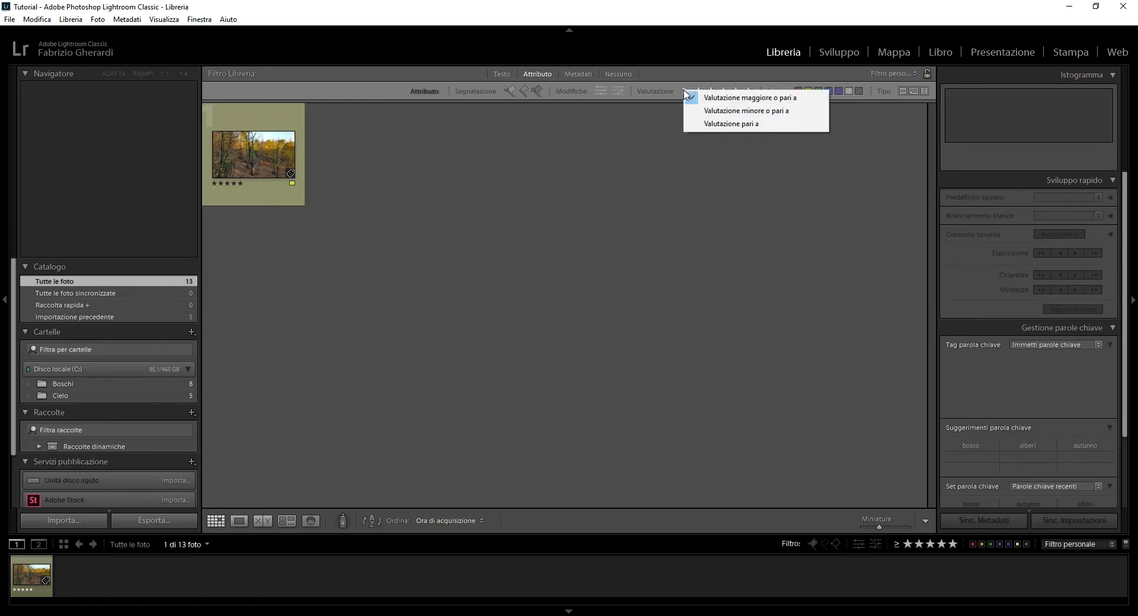
click(734, 66)
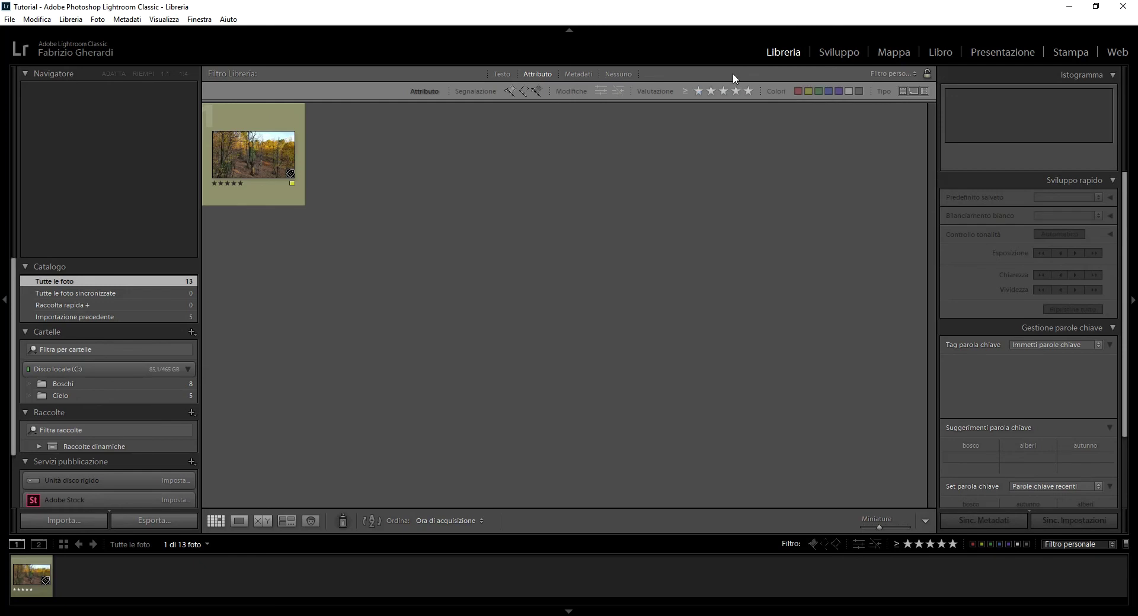
click(727, 91)
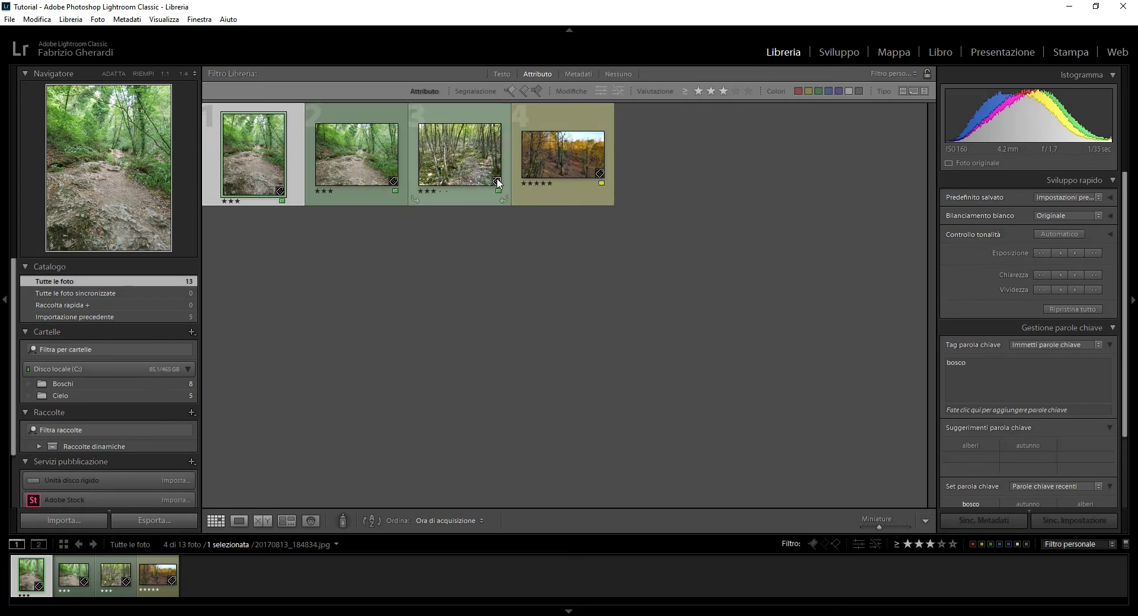
- Switch the rating comparison to =, then ≤, then back to ≥ three stars
click(690, 90)
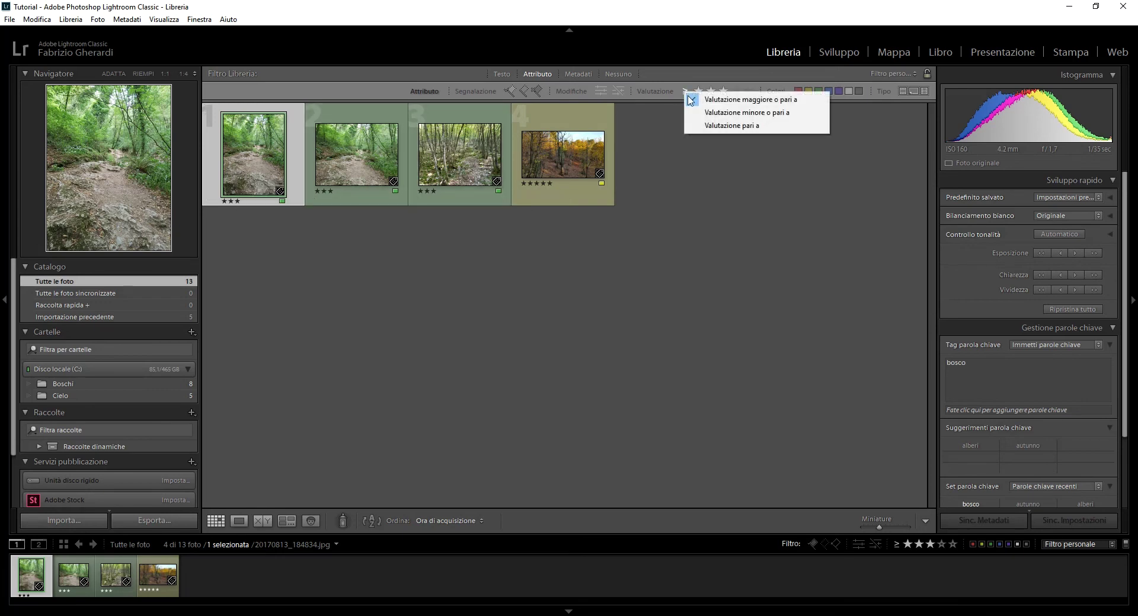
click(733, 127)
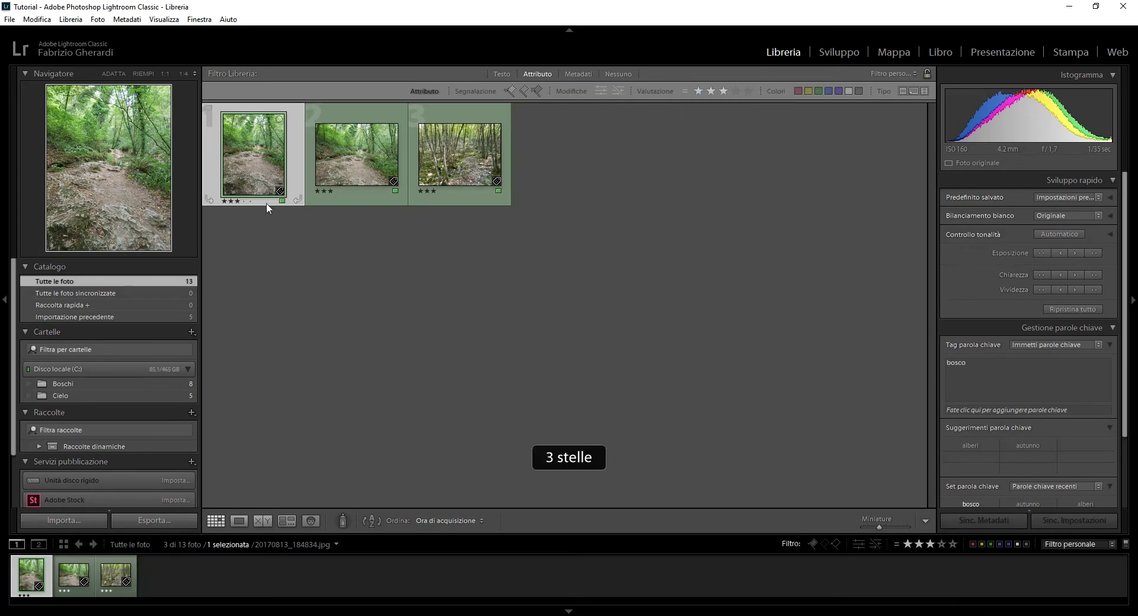
click(685, 92)
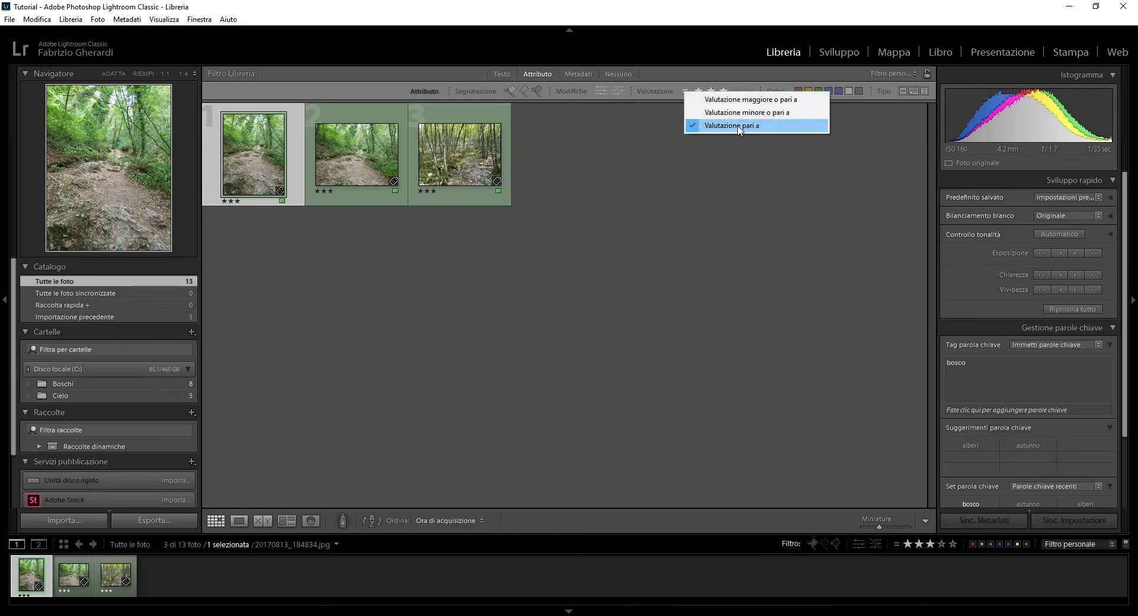
click(770, 114)
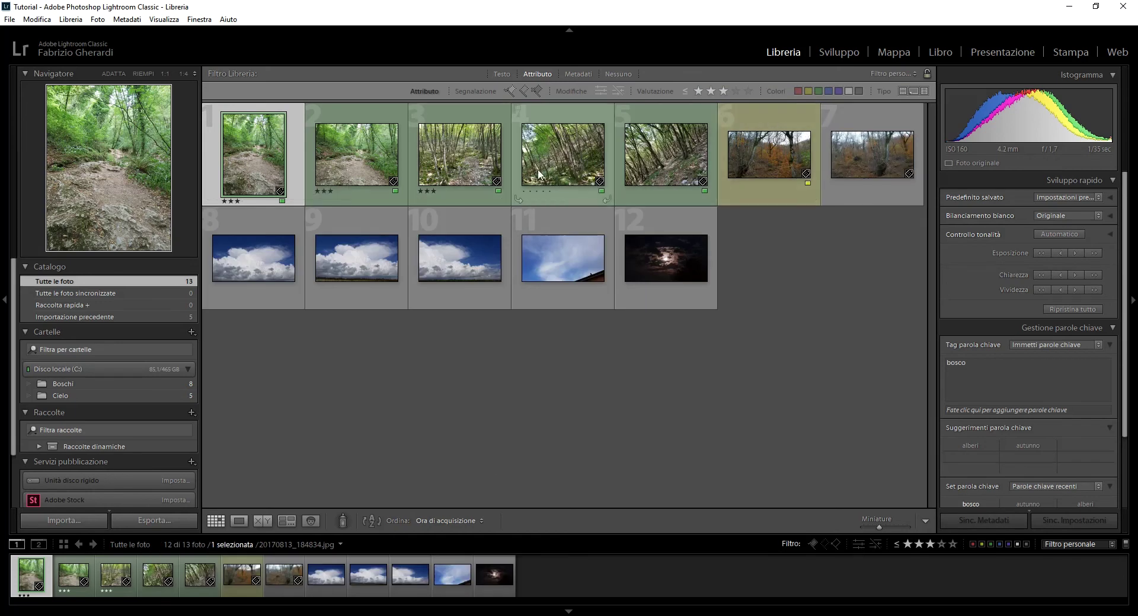
click(685, 90)
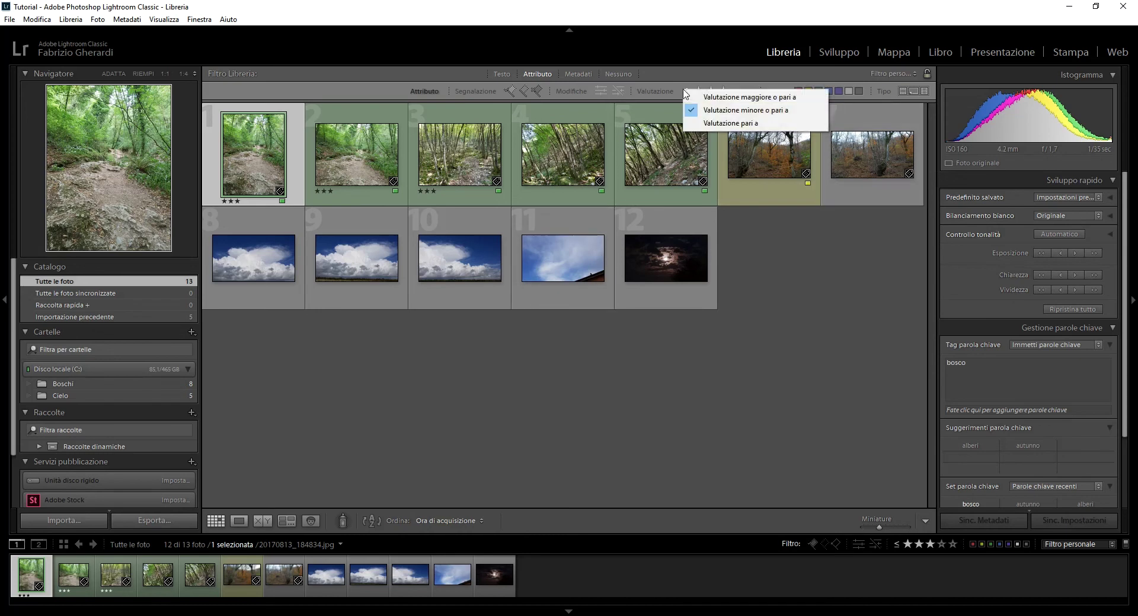
click(708, 97)
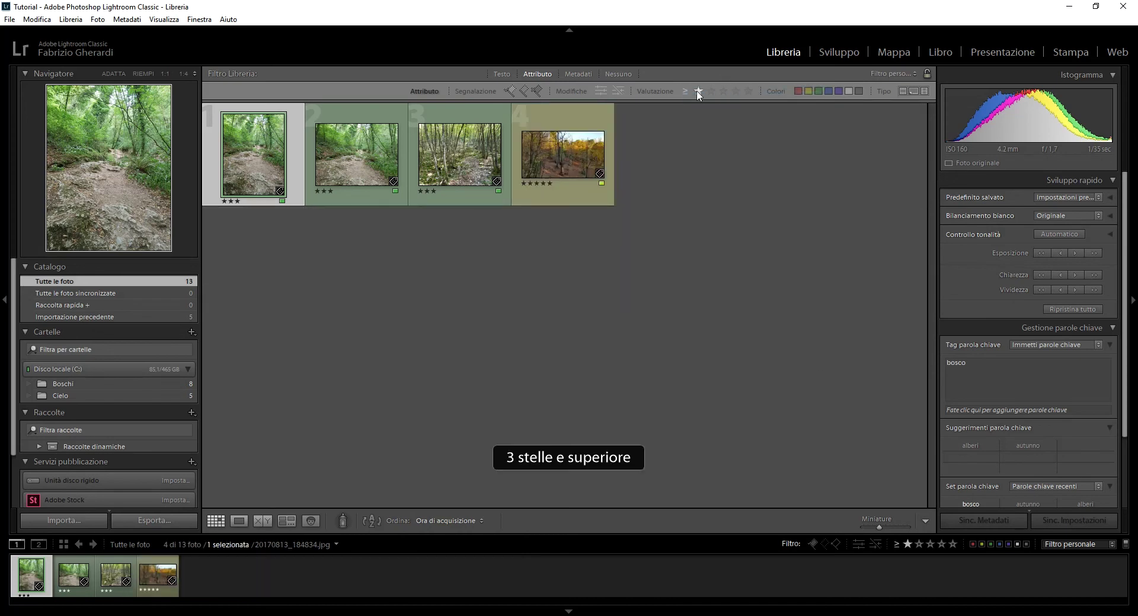
- Clear the rating filter so all 13 photos show
click(699, 91)
click(699, 91)
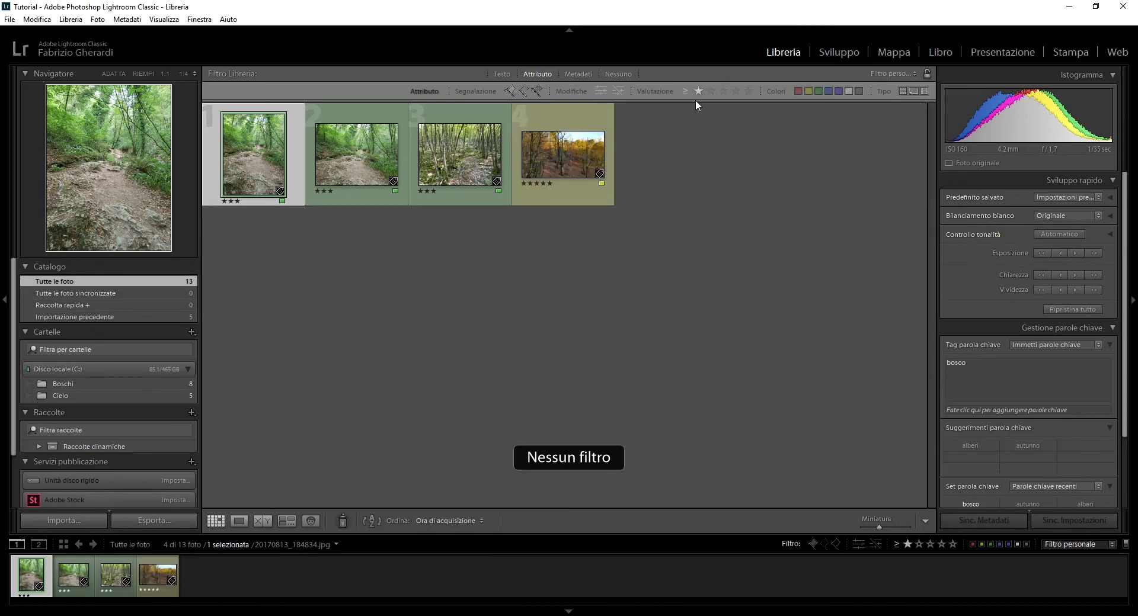
click(699, 91)
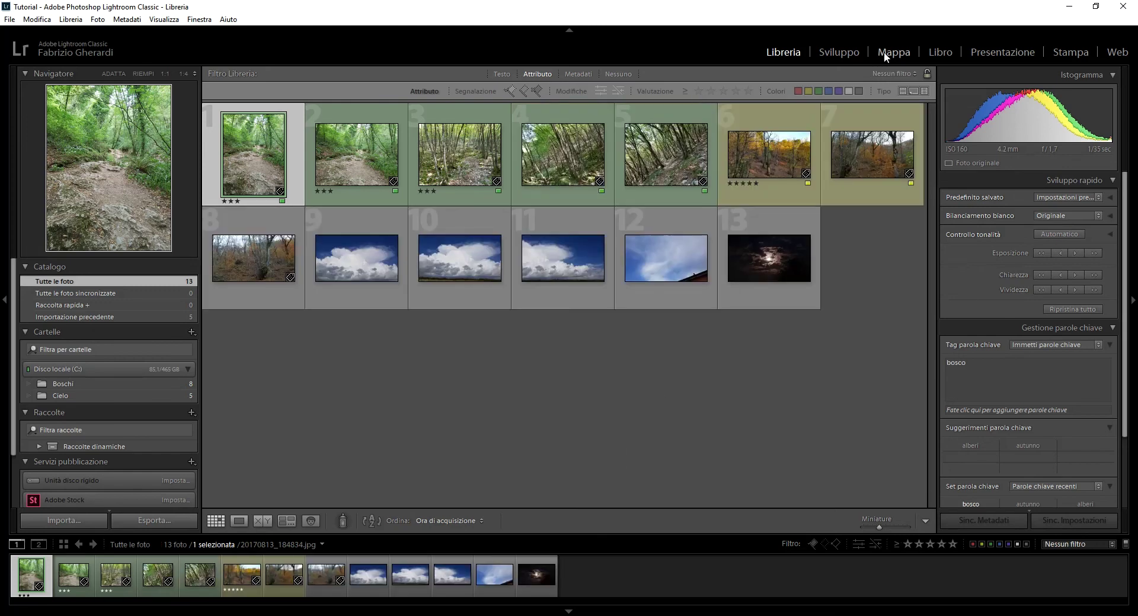
- Add forest photos 4 and 5 to the Quick Collection and show only it
click(1126, 545)
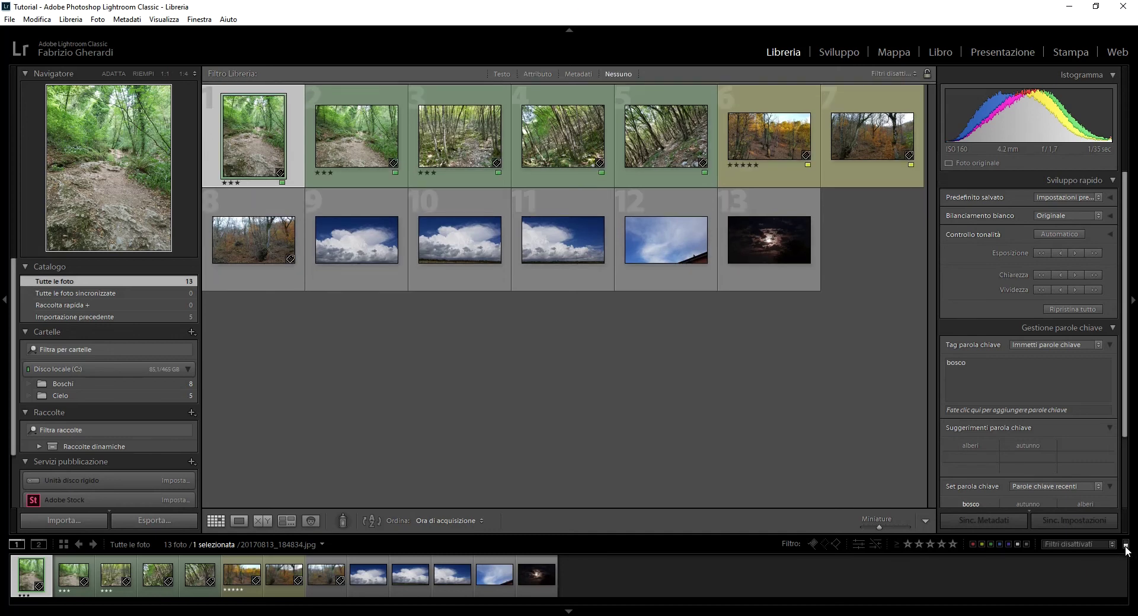
click(1126, 545)
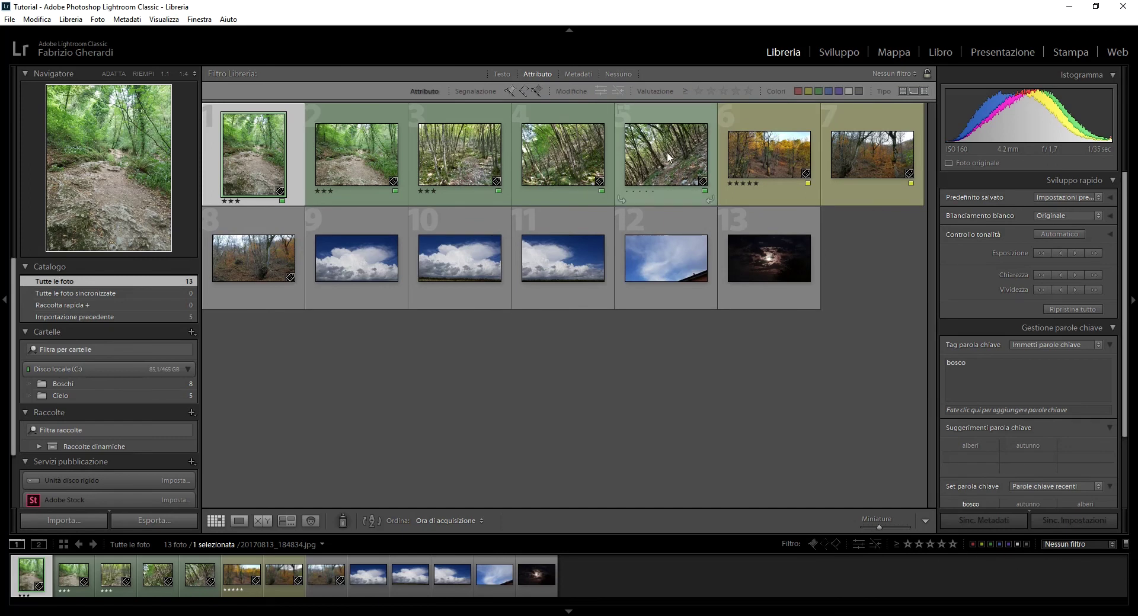
mouse_move(666, 145)
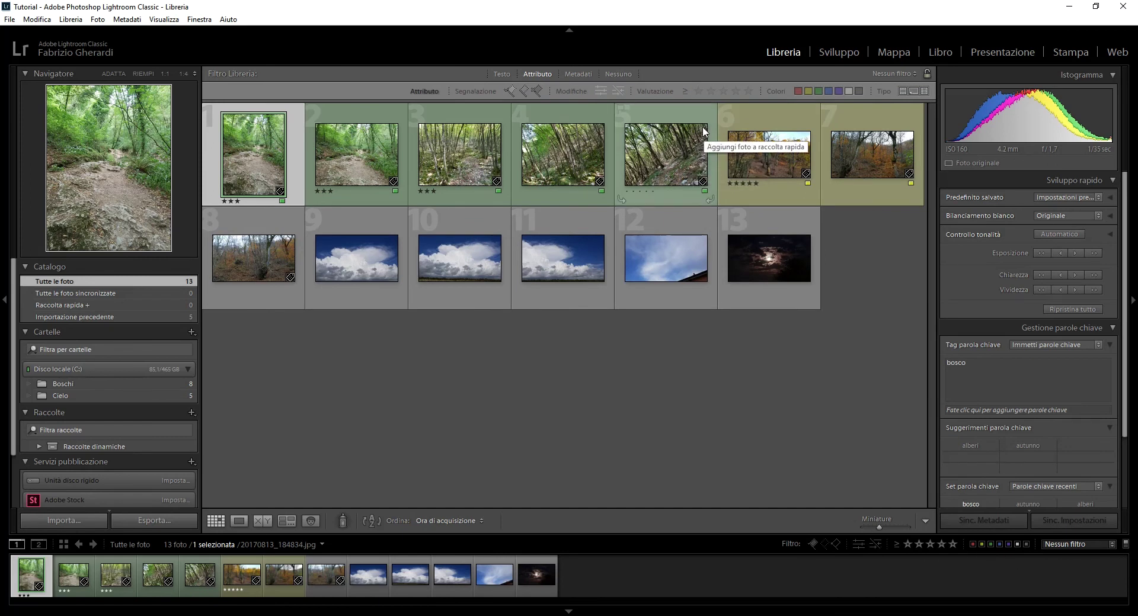
click(599, 129)
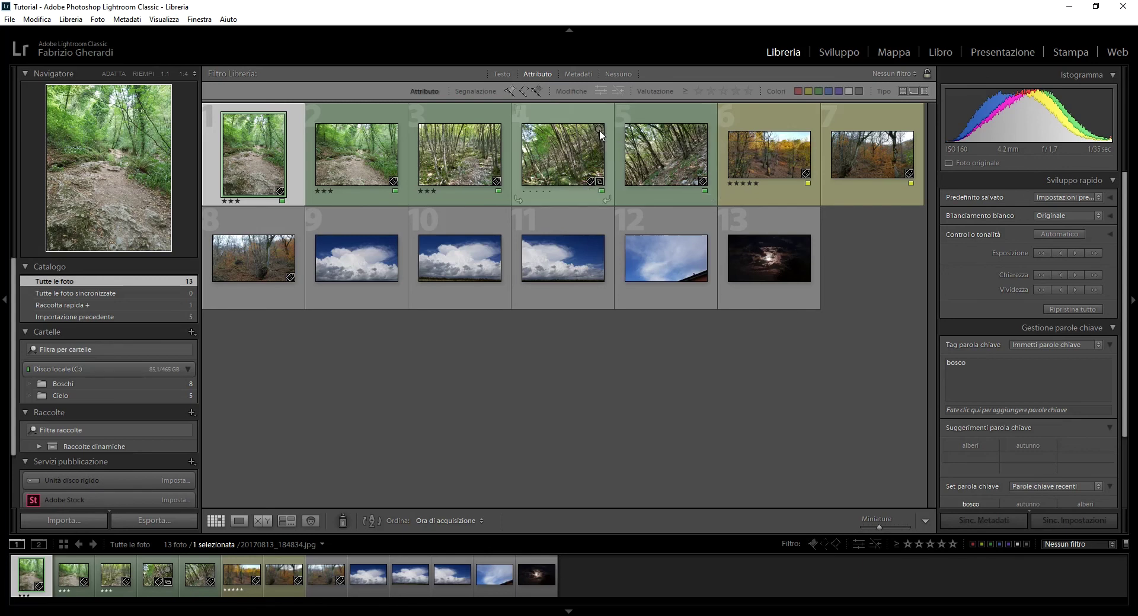
click(702, 130)
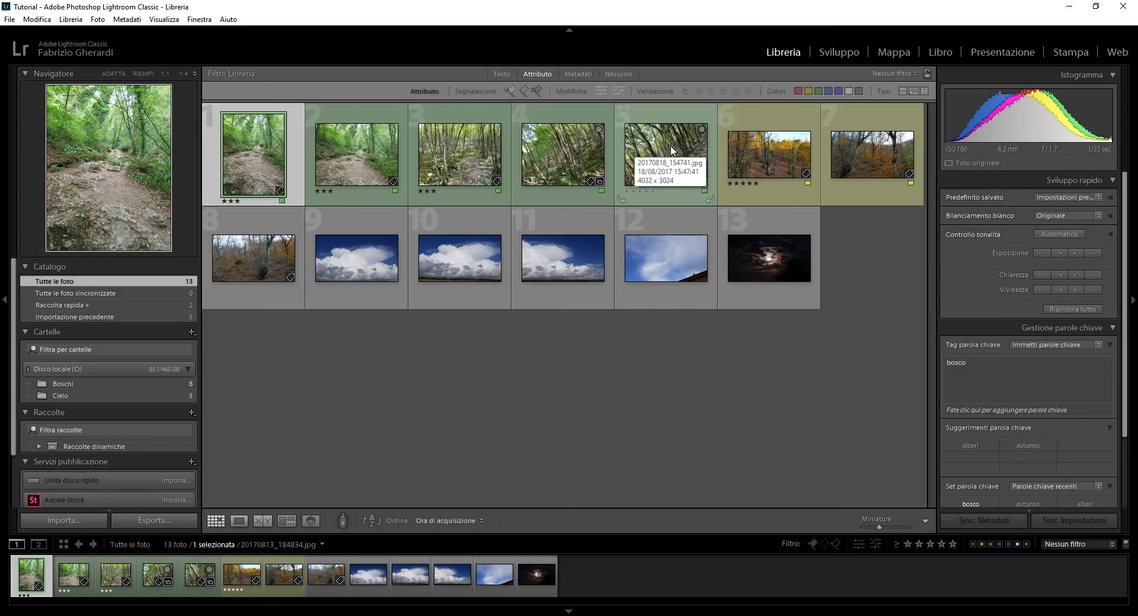
click(112, 305)
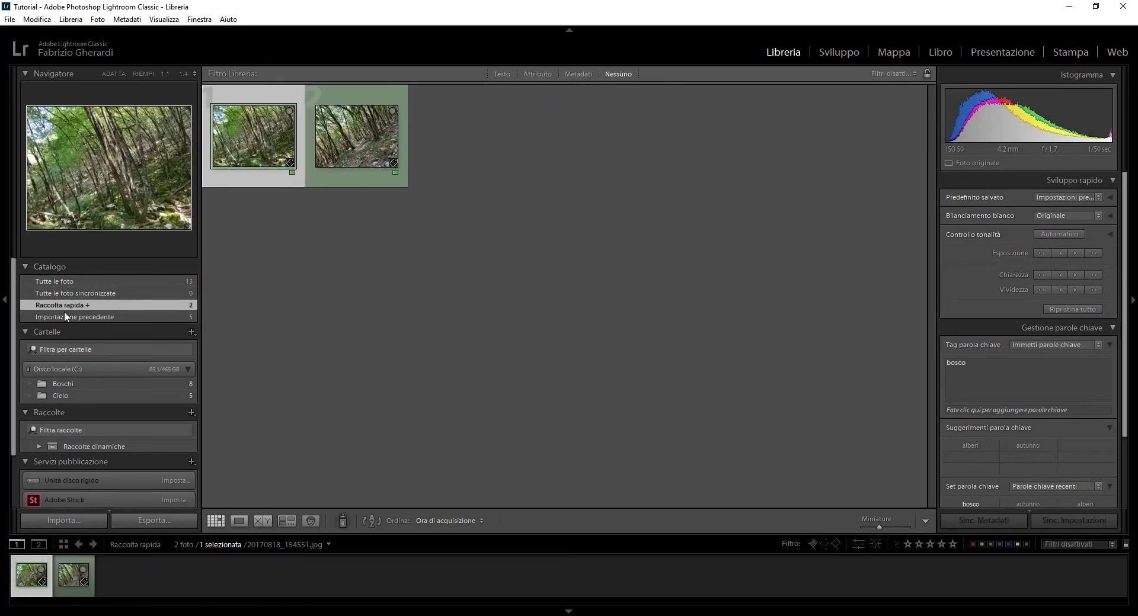
- Browse Previous Import, Boschi and Cielo folders, then show all photos with the Metadata filter
click(77, 283)
click(87, 304)
click(94, 315)
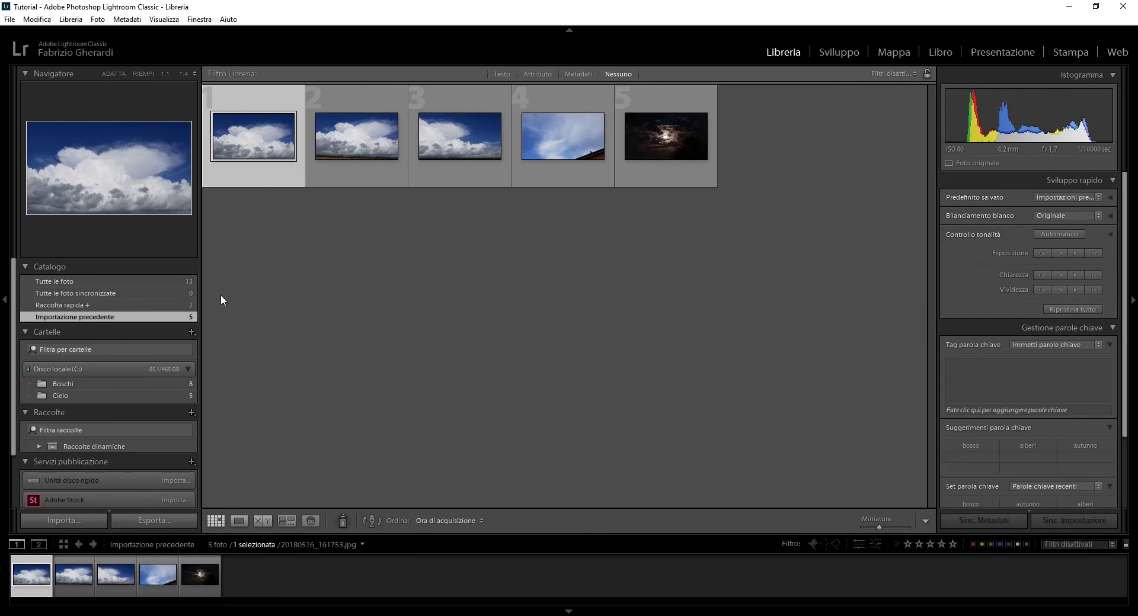
click(109, 283)
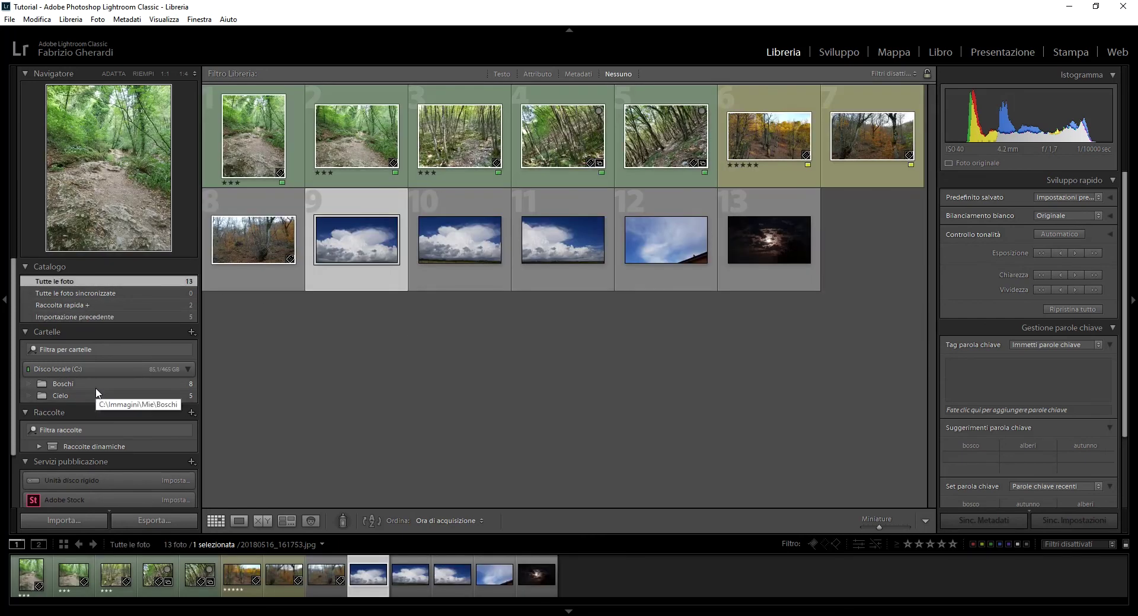
click(96, 386)
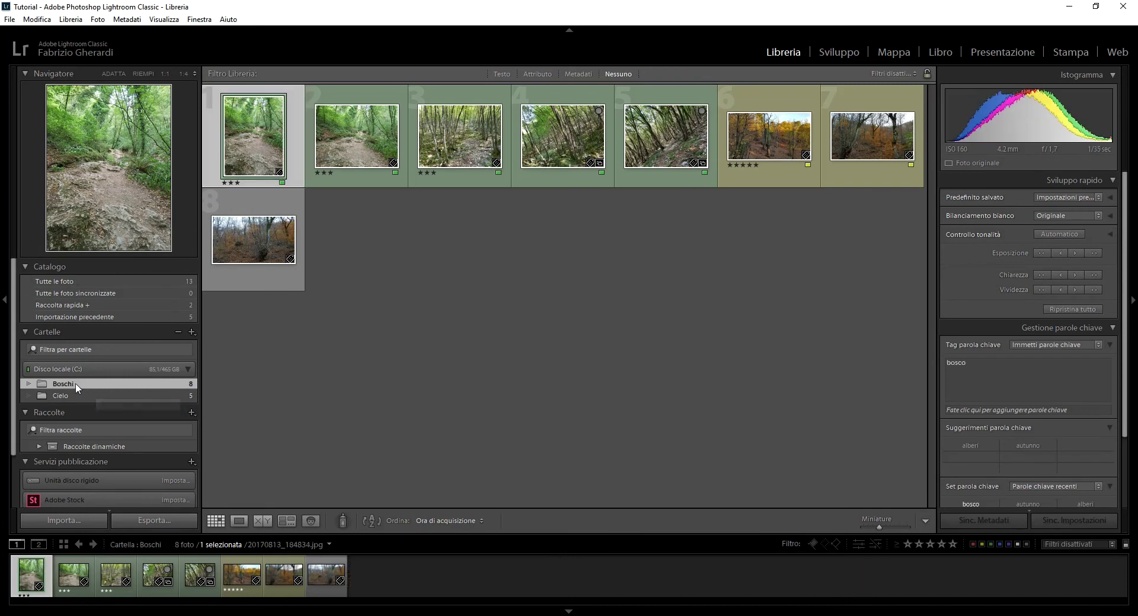
click(76, 400)
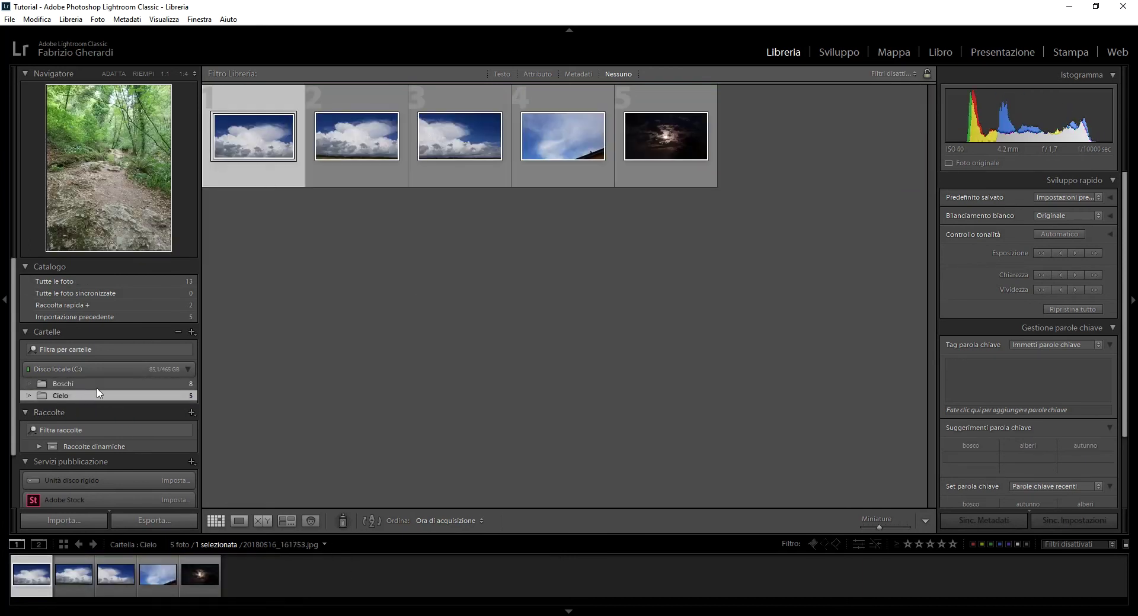
click(106, 282)
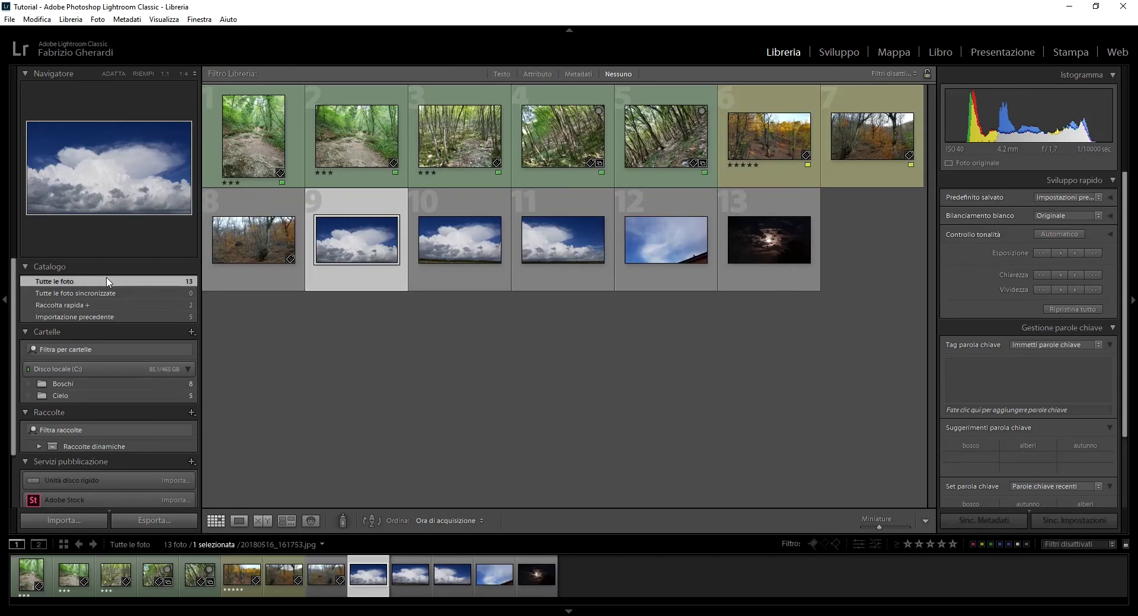
click(578, 74)
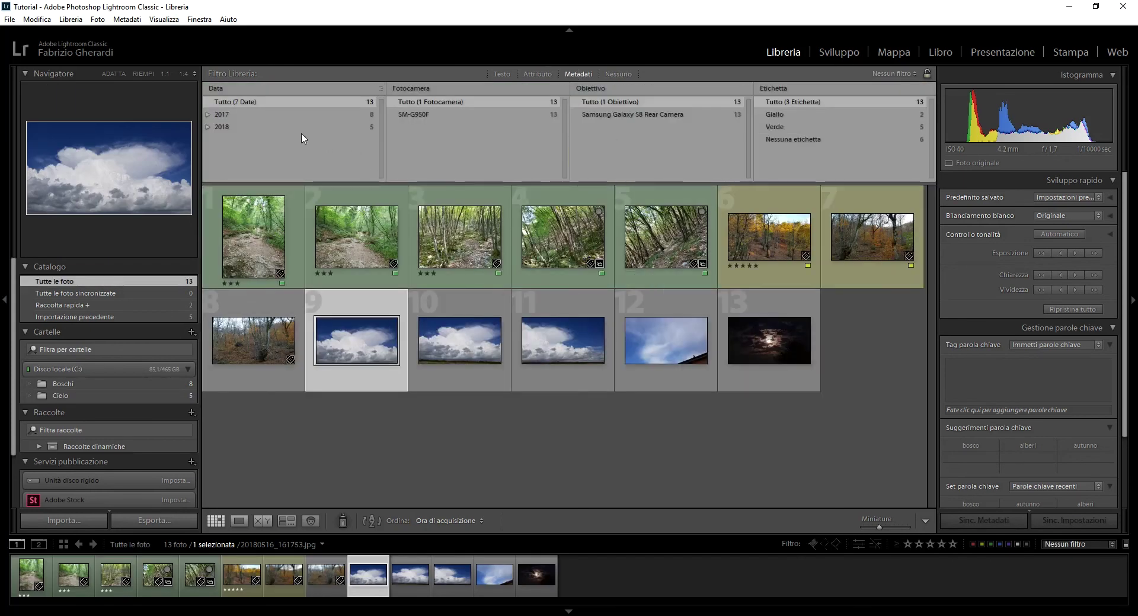
click(239, 118)
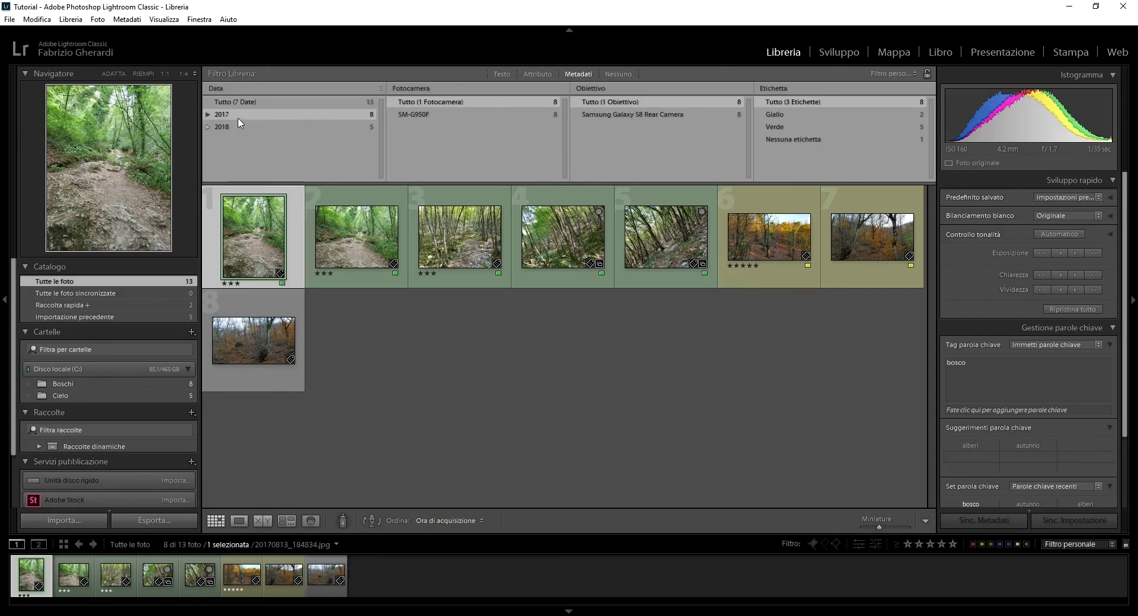
click(240, 127)
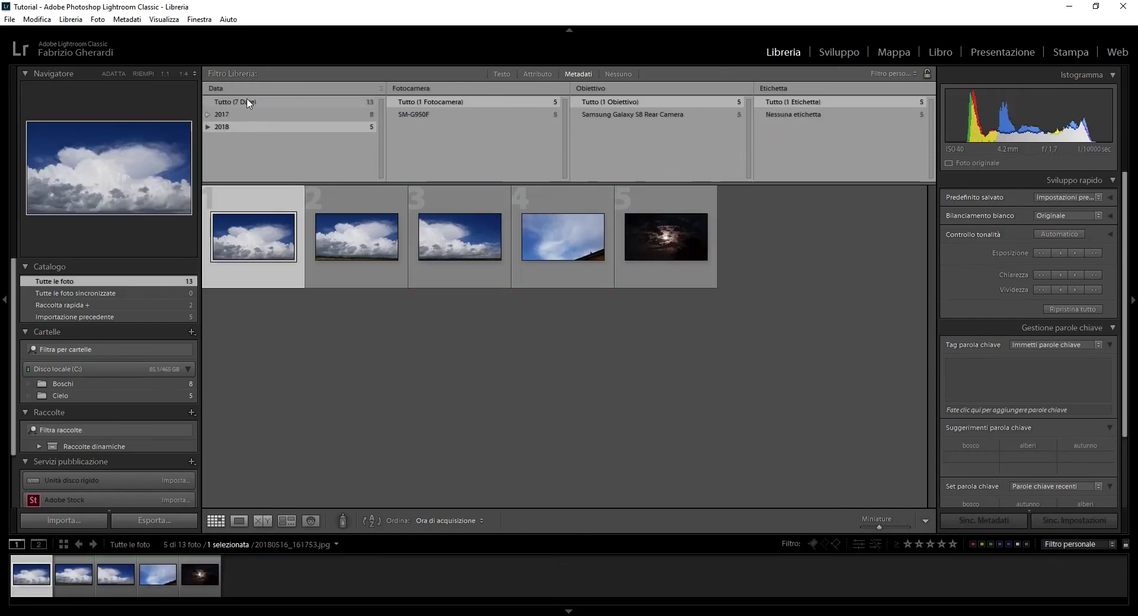
click(254, 105)
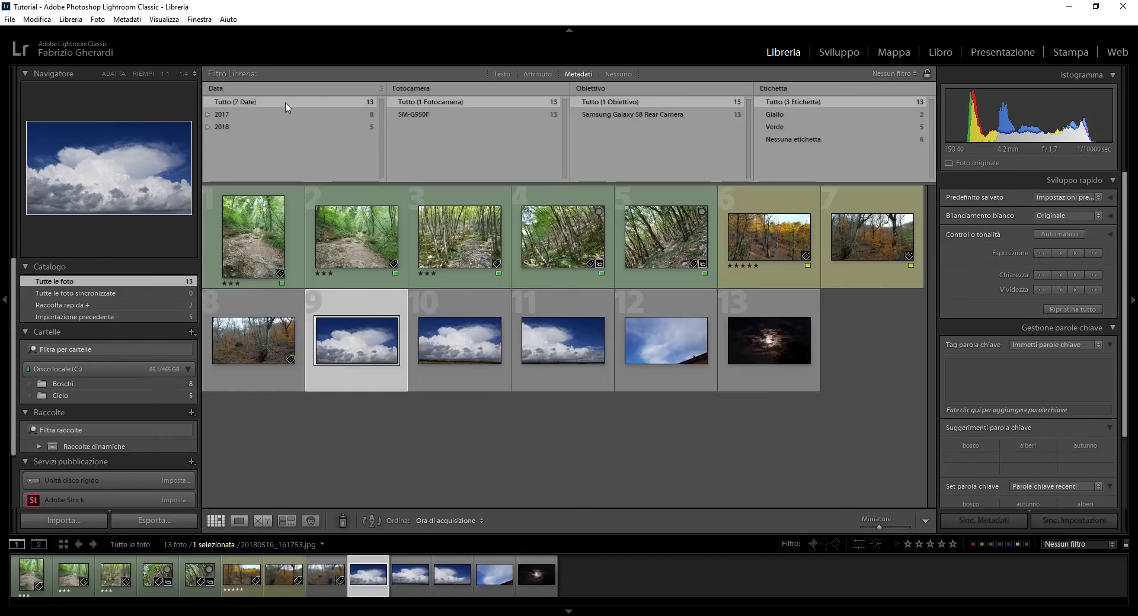
click(450, 115)
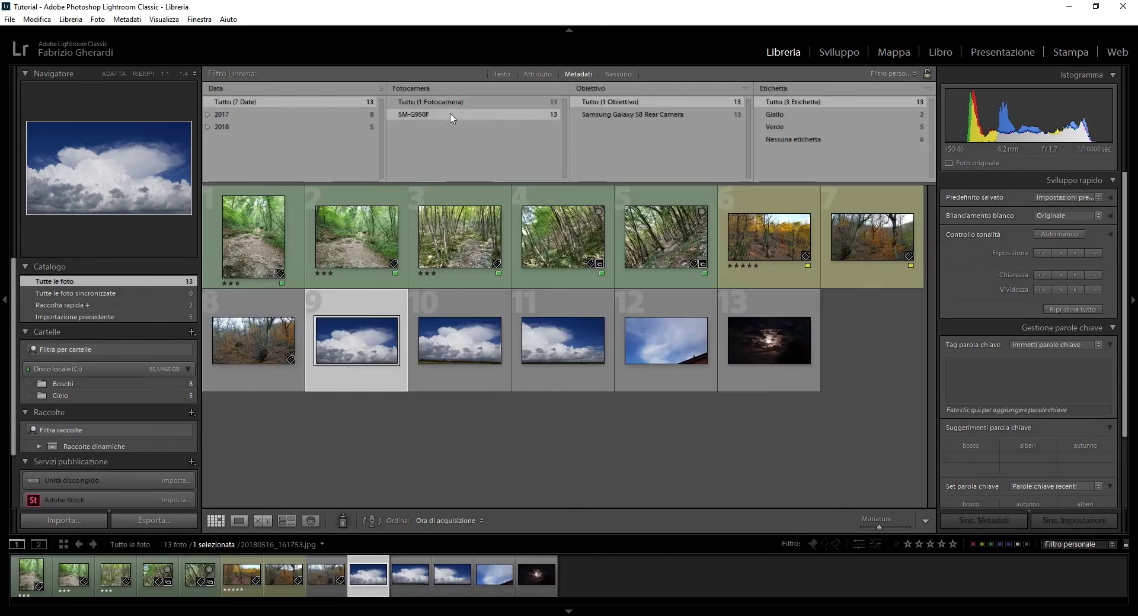
click(447, 104)
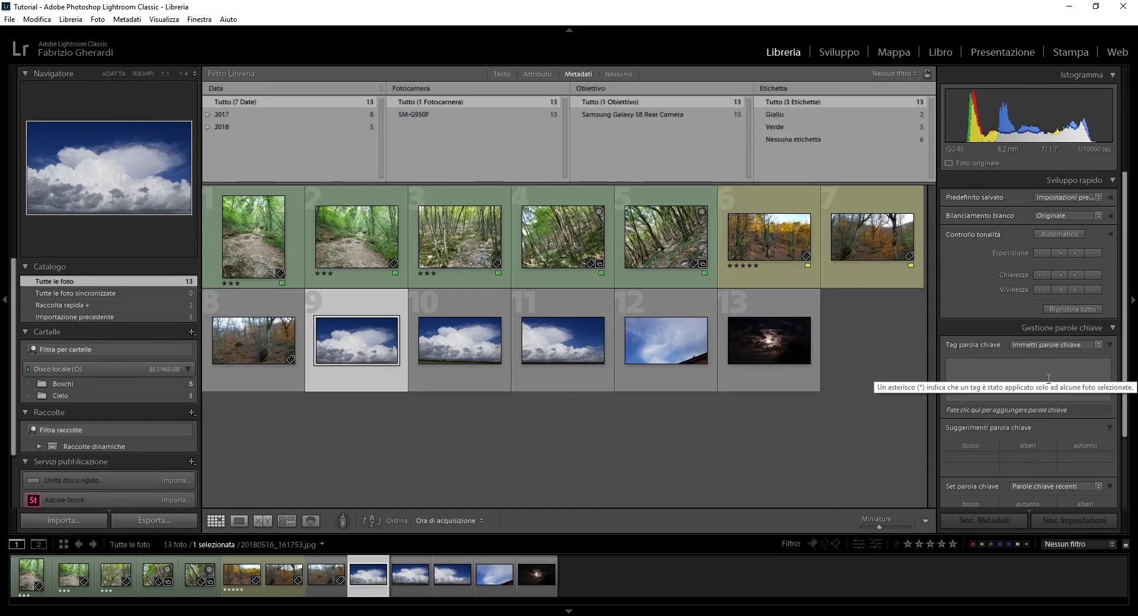
drag(1127, 351, 1117, 426)
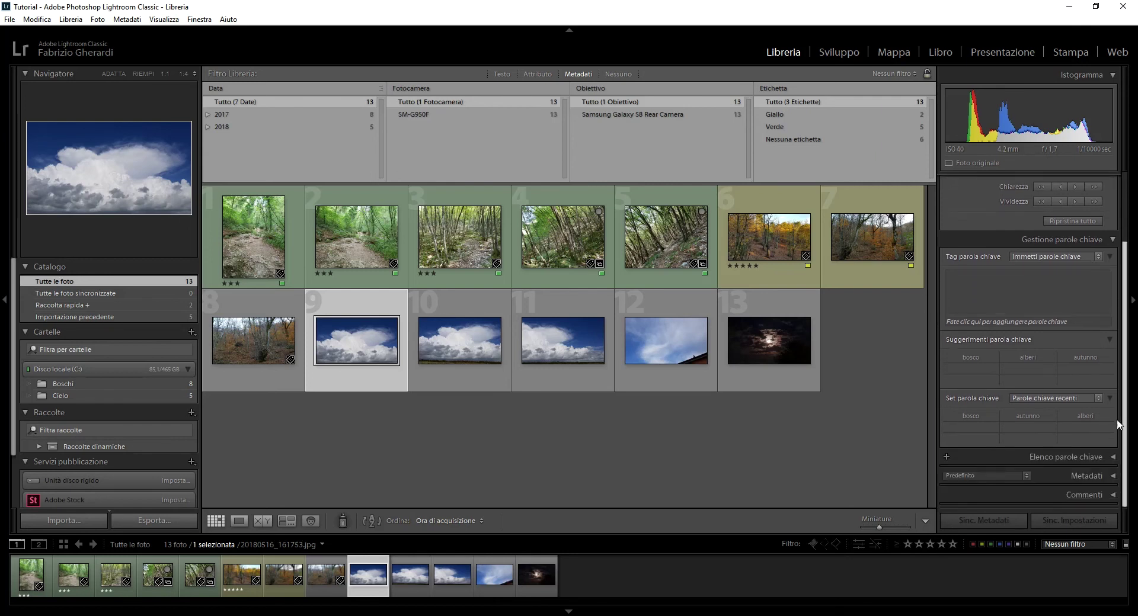
- Expand the Metadata panel and read photo 6's EXIF details
click(1100, 479)
click(863, 437)
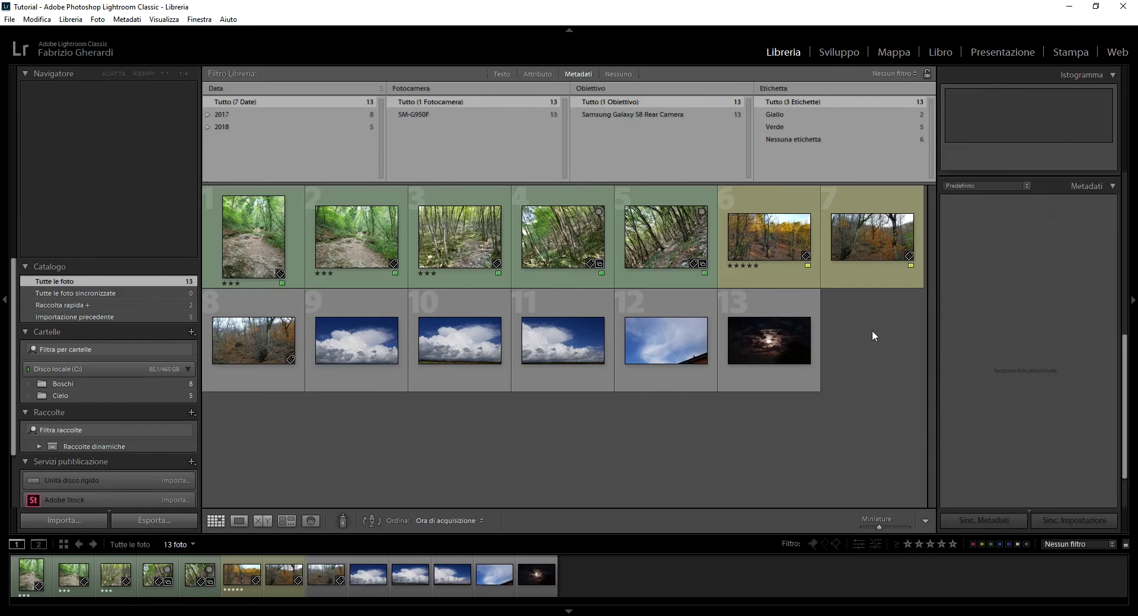
click(789, 278)
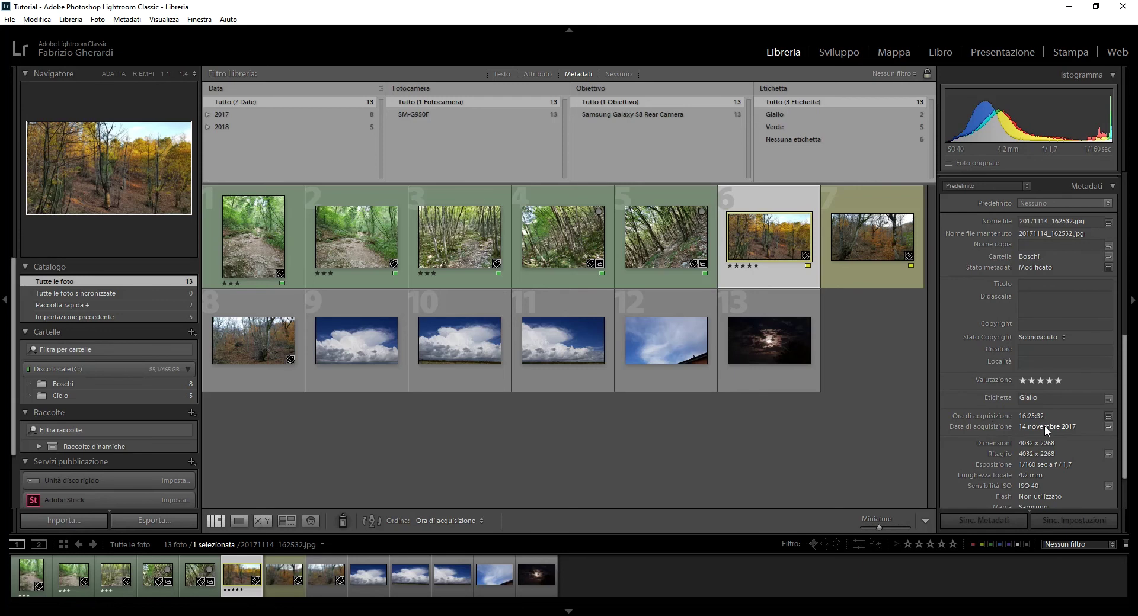
scroll(1044, 425, down, 2)
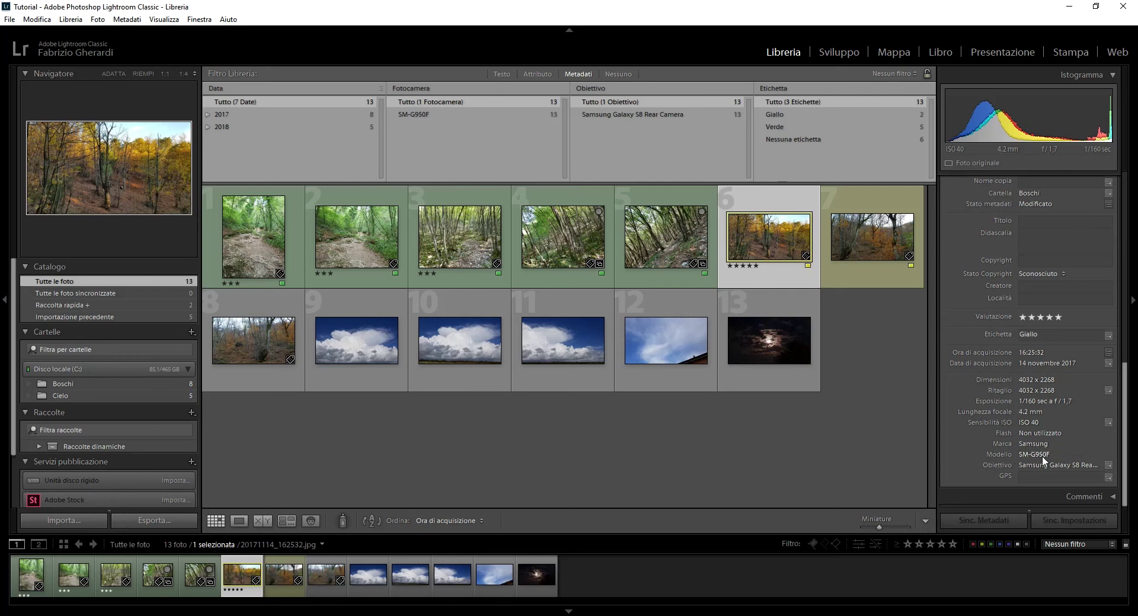
scroll(1041, 442, up, 3)
scroll(1040, 447, up, 2)
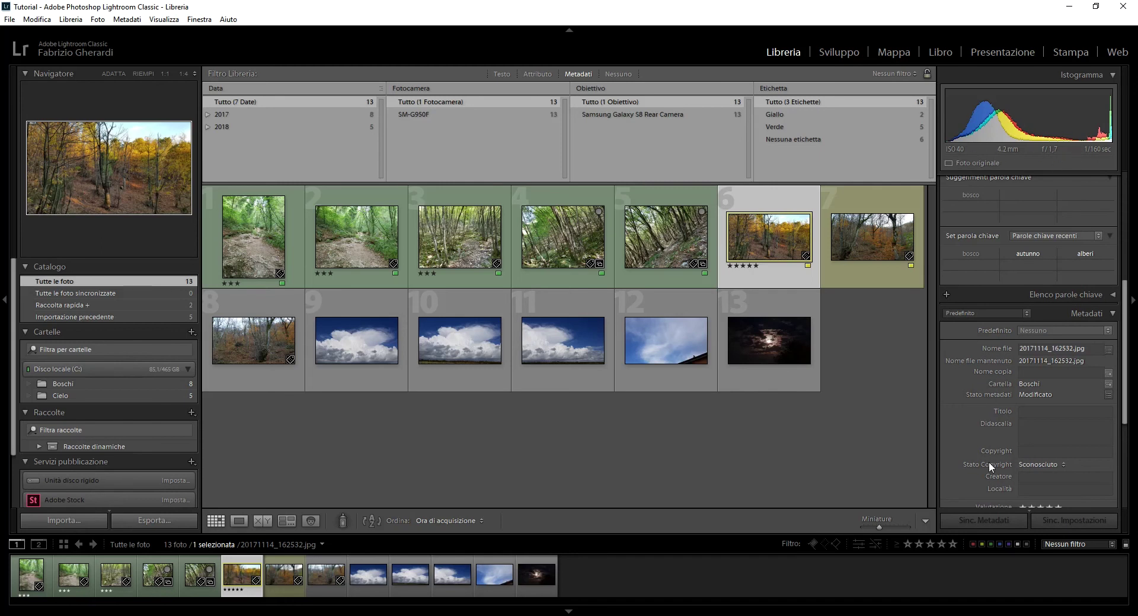
scroll(989, 461, down, 4)
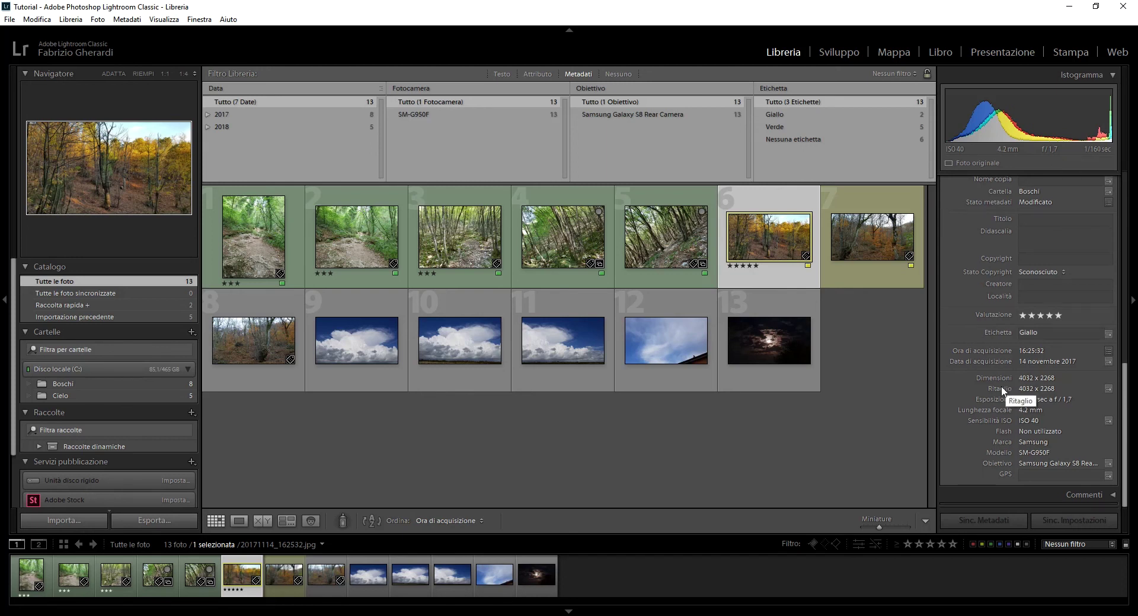
- Enlarge grid thumbnails to six per row and deselect photo 6
mouse_move(880, 528)
mouse_down()
mouse_move(893, 528)
mouse_move(873, 530)
mouse_move(883, 530)
mouse_up()
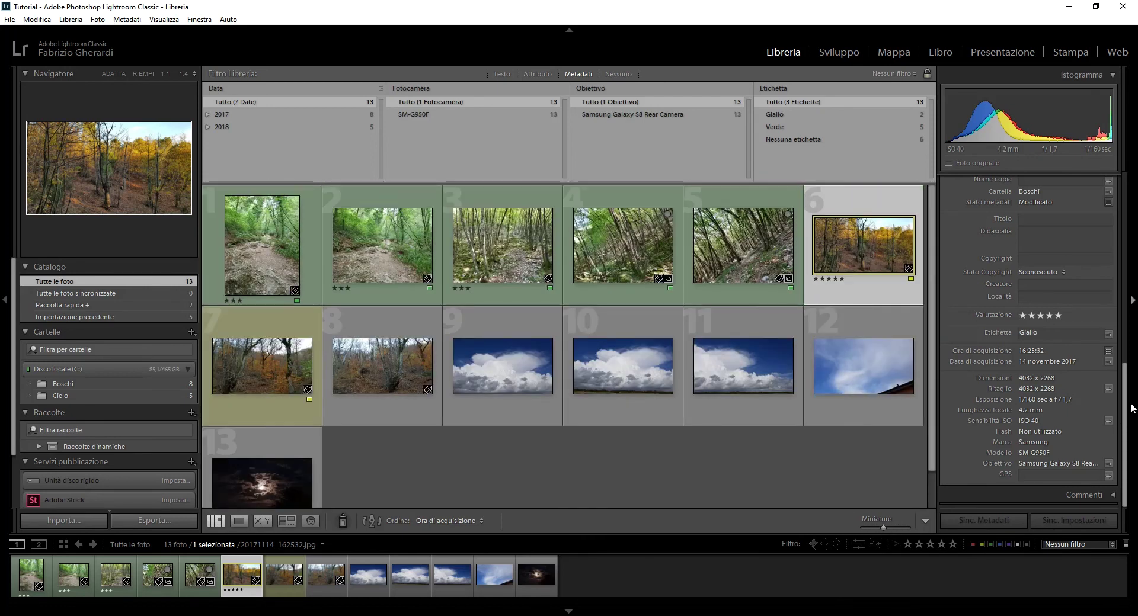
drag(1124, 407, 1125, 222)
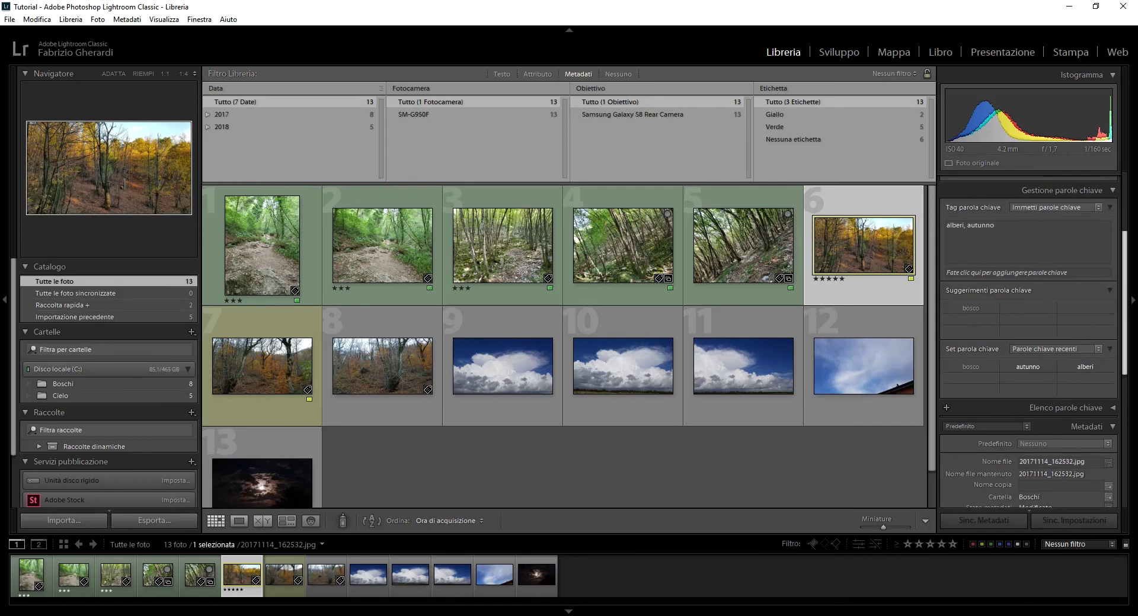
scroll(1083, 250, up, 2)
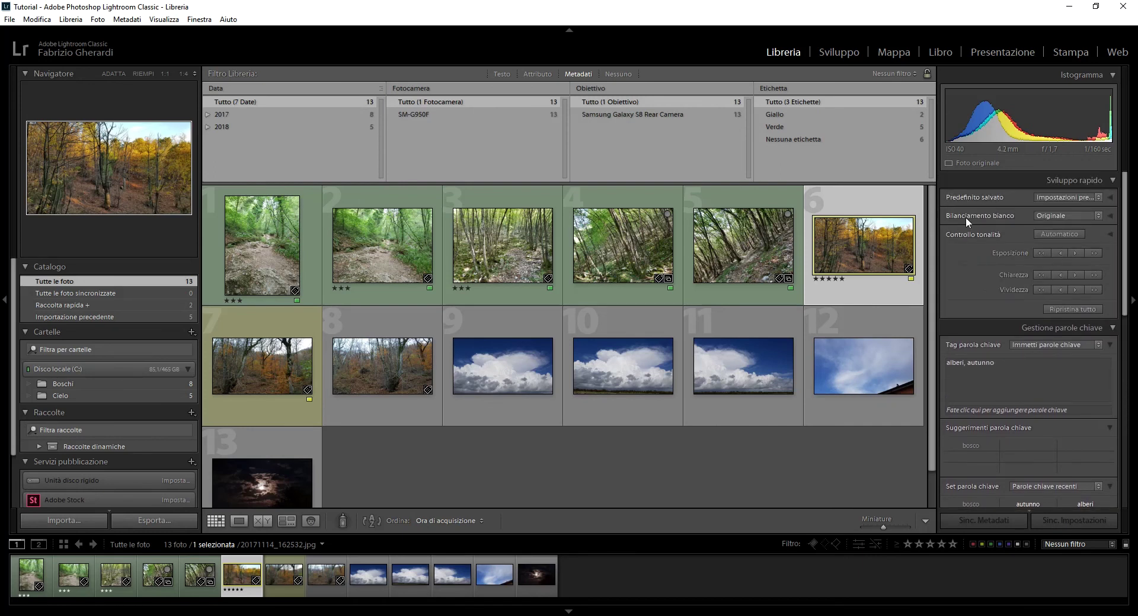
click(495, 474)
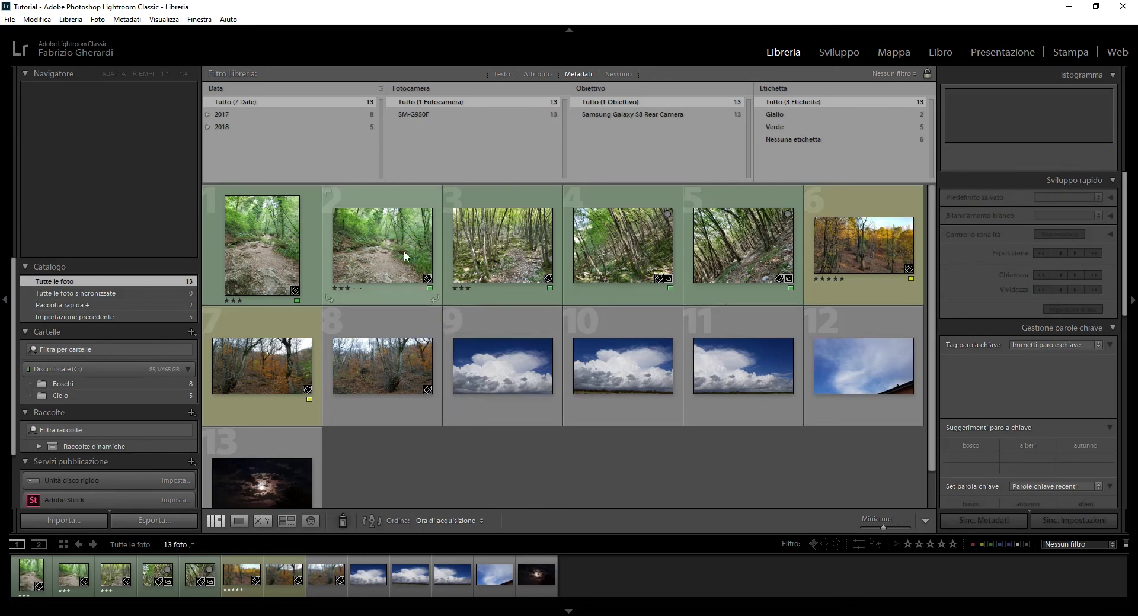
- Open forest photo 3 in Loupe, apply auto tone, and nudge exposure up and down
double_click(503, 253)
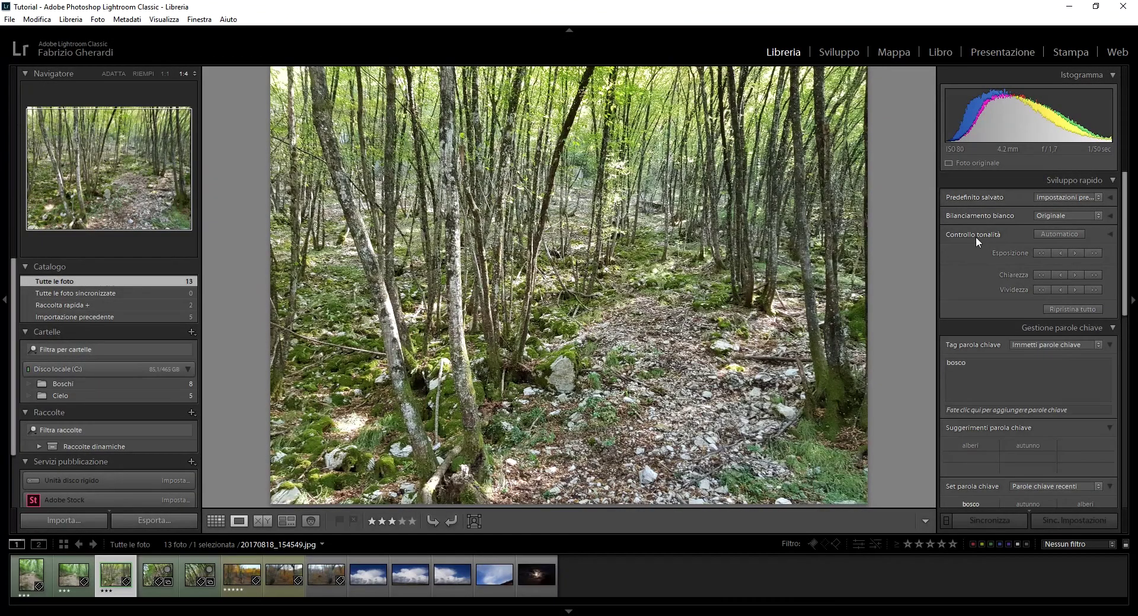
click(1071, 236)
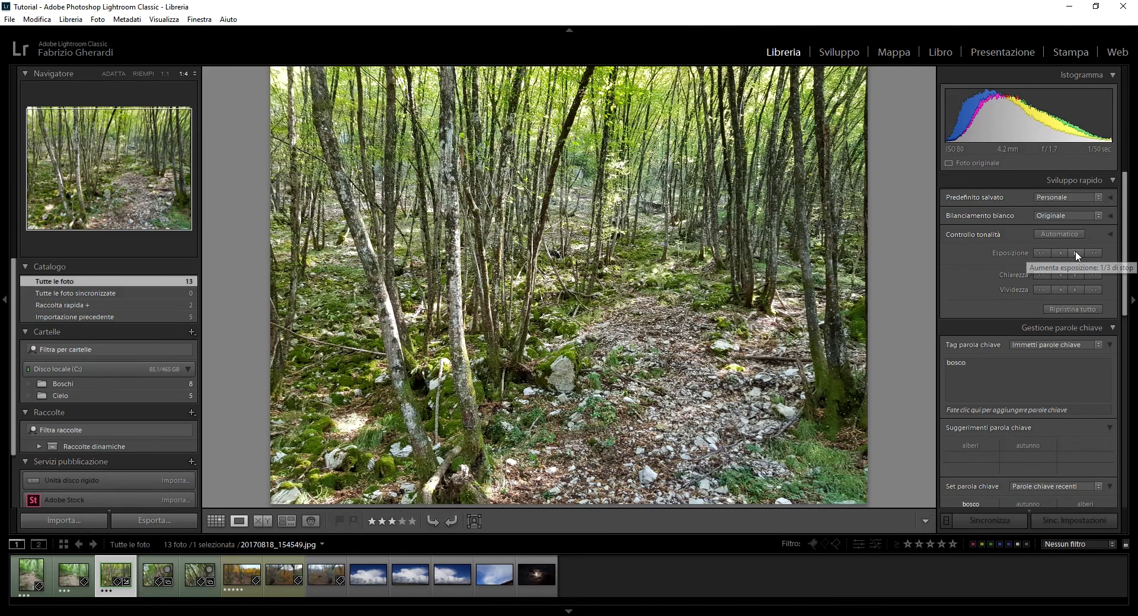
click(1076, 254)
click(1061, 254)
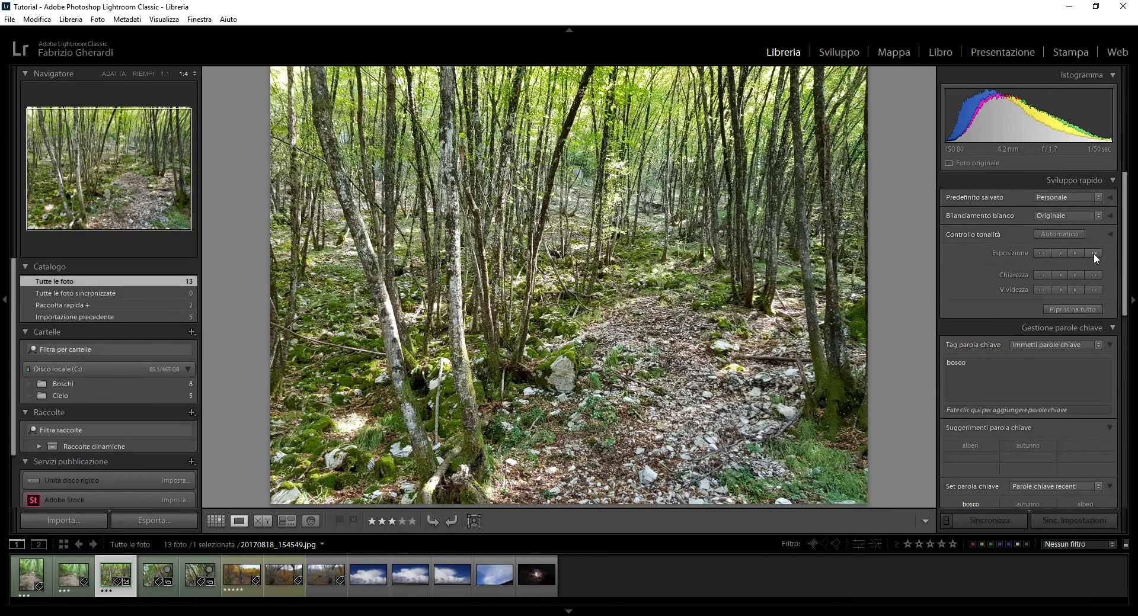
click(1094, 254)
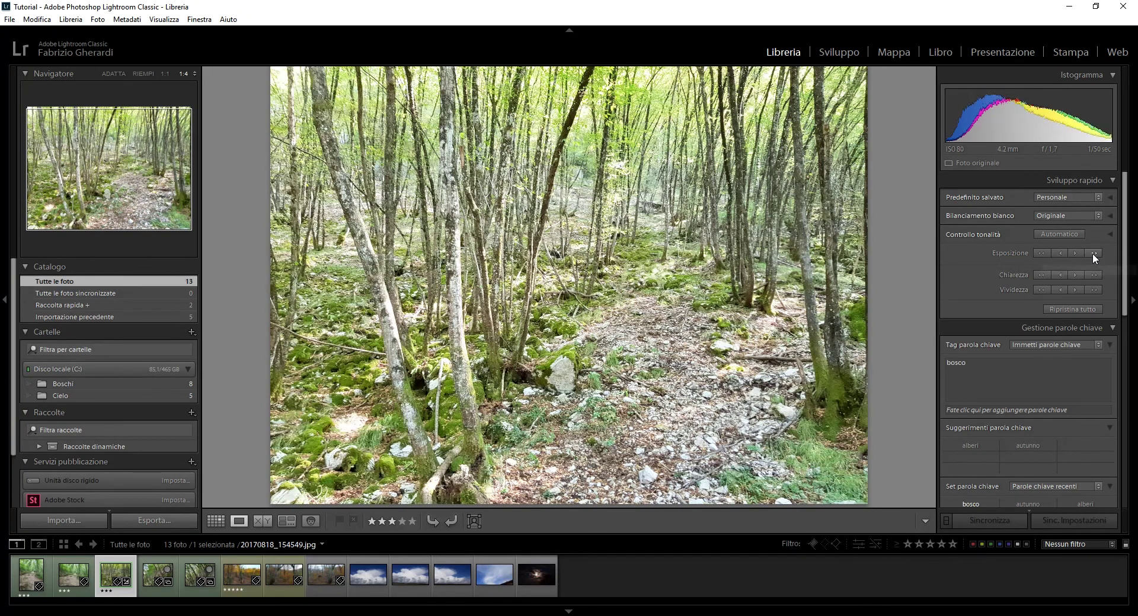
click(1041, 253)
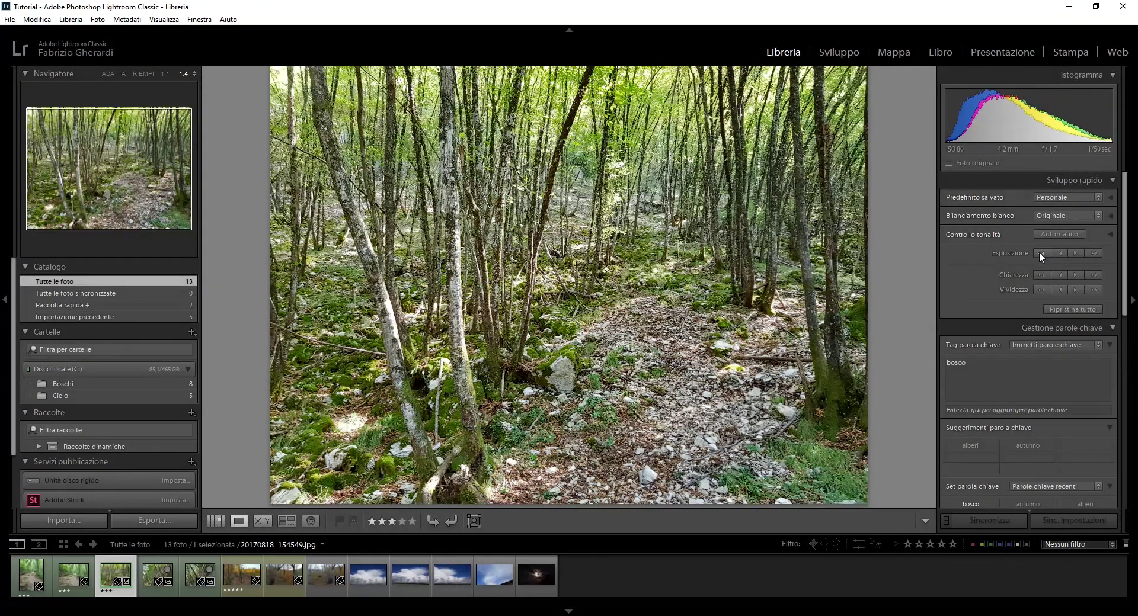
- Boost clarity, vibrance and exposure, then reset all Quick Develop adjustments
click(1093, 275)
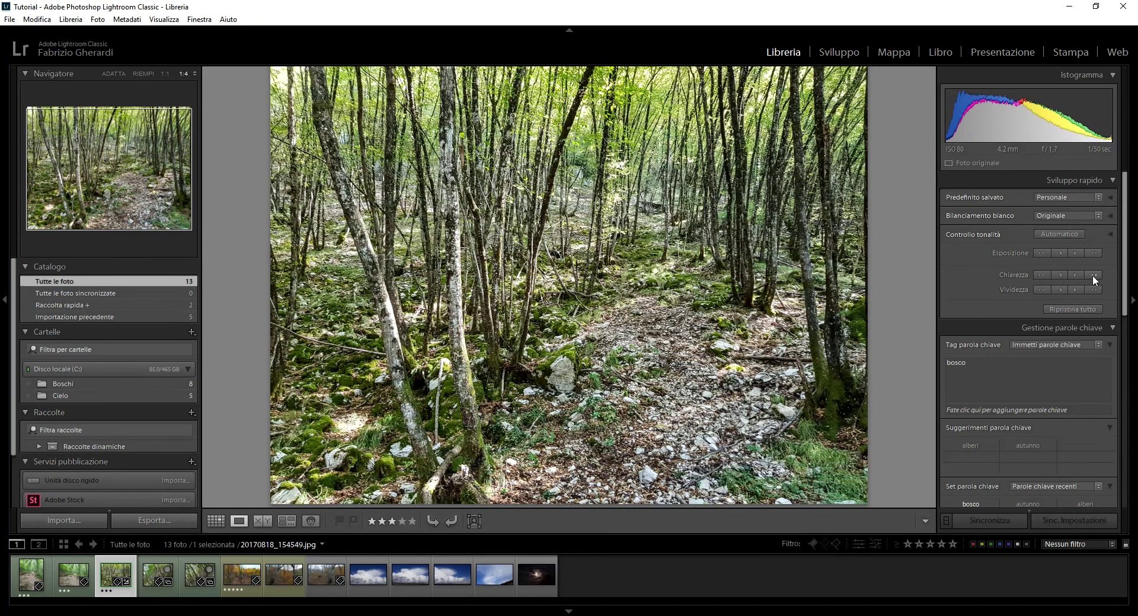
click(1093, 291)
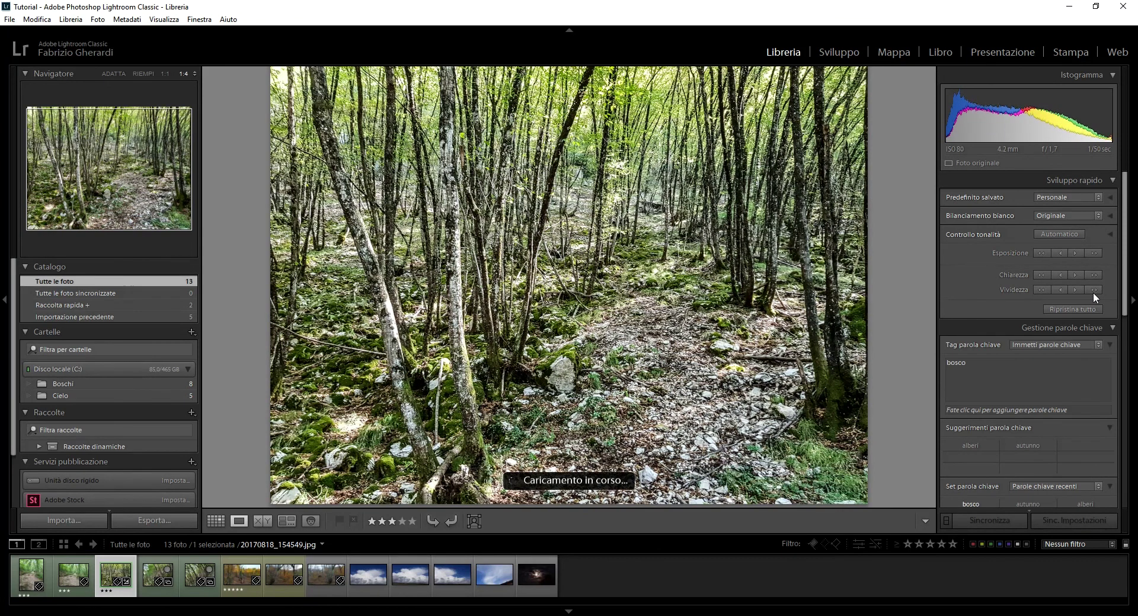
click(1094, 255)
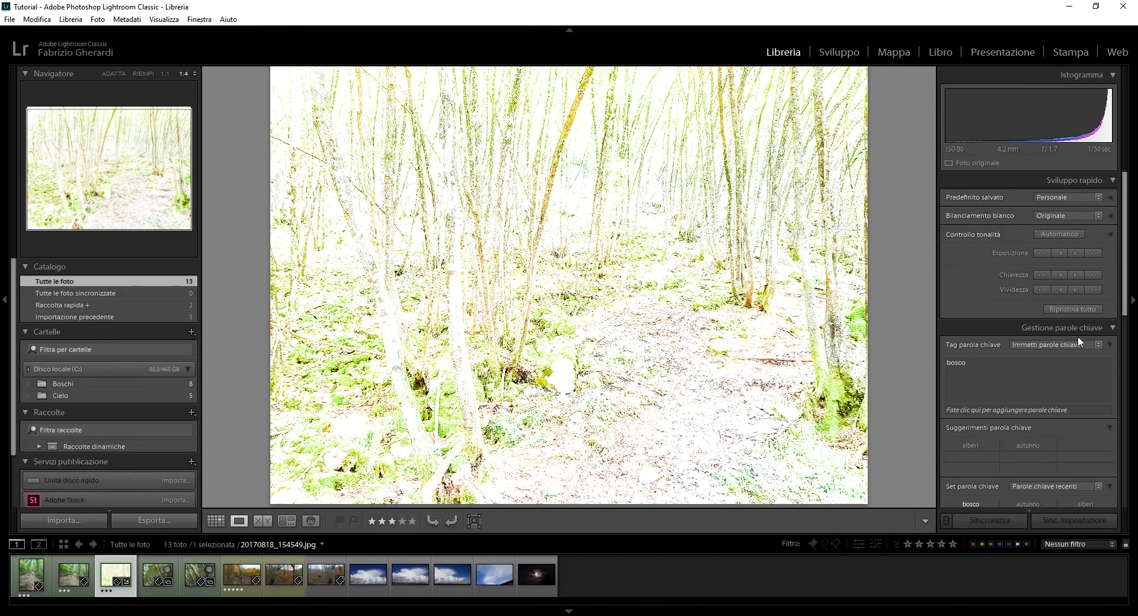
click(1072, 310)
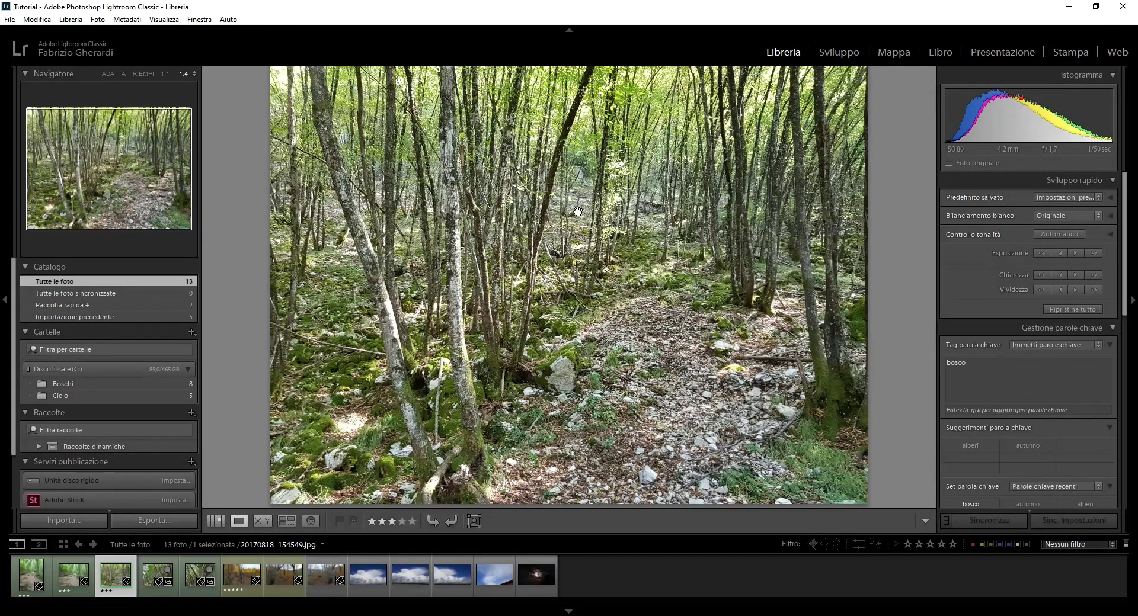
- Try Automatico and Personale white balance, restore Originale, and rotate the forest photo back upright
click(29, 21)
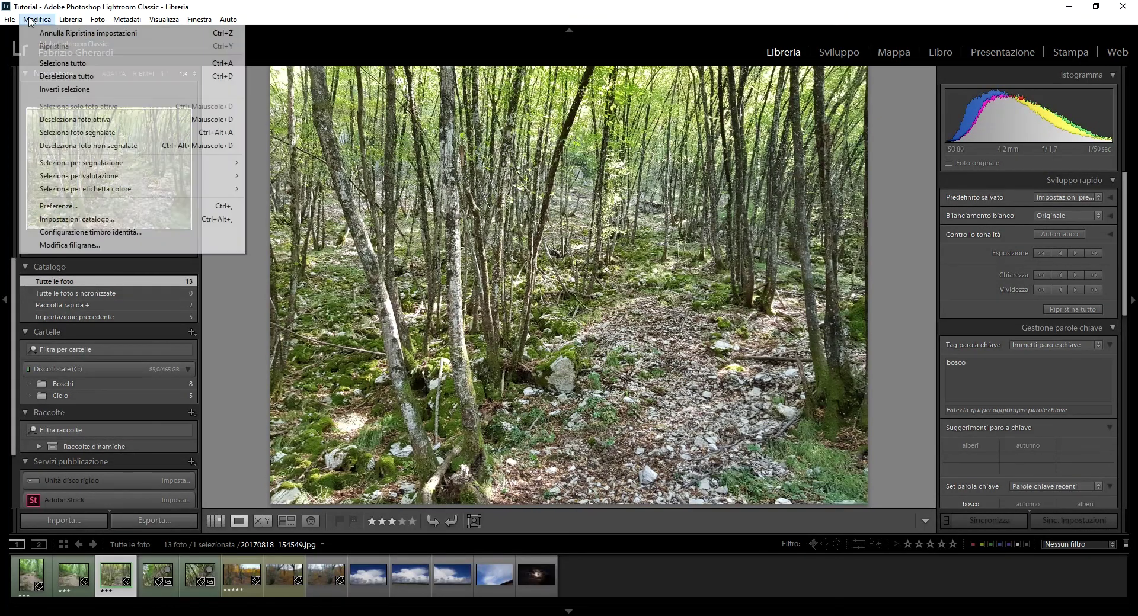
click(474, 6)
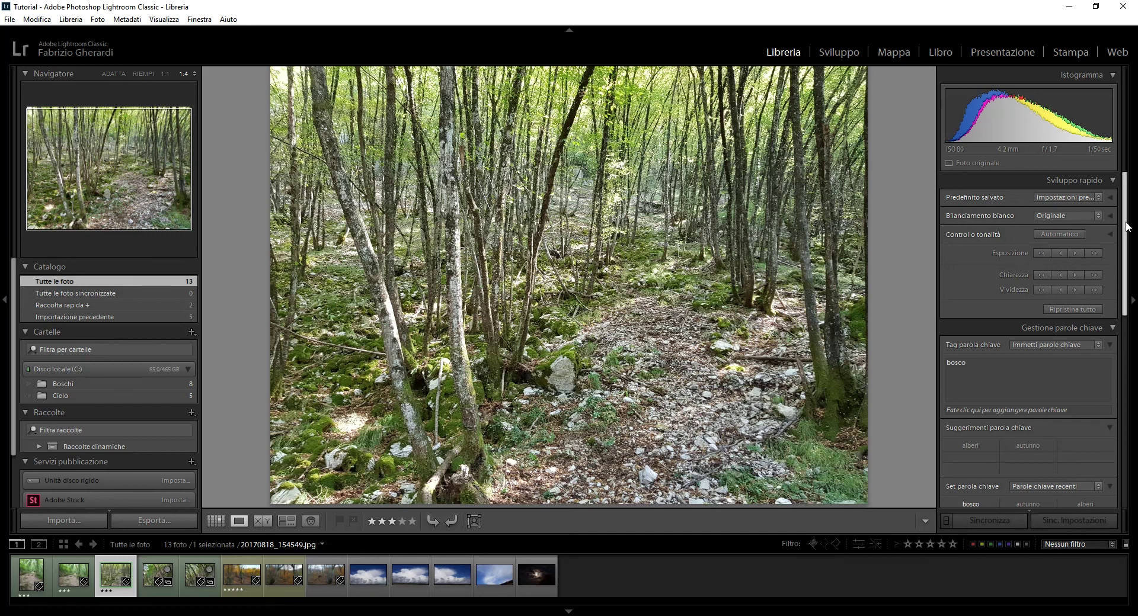
click(1097, 216)
click(1084, 241)
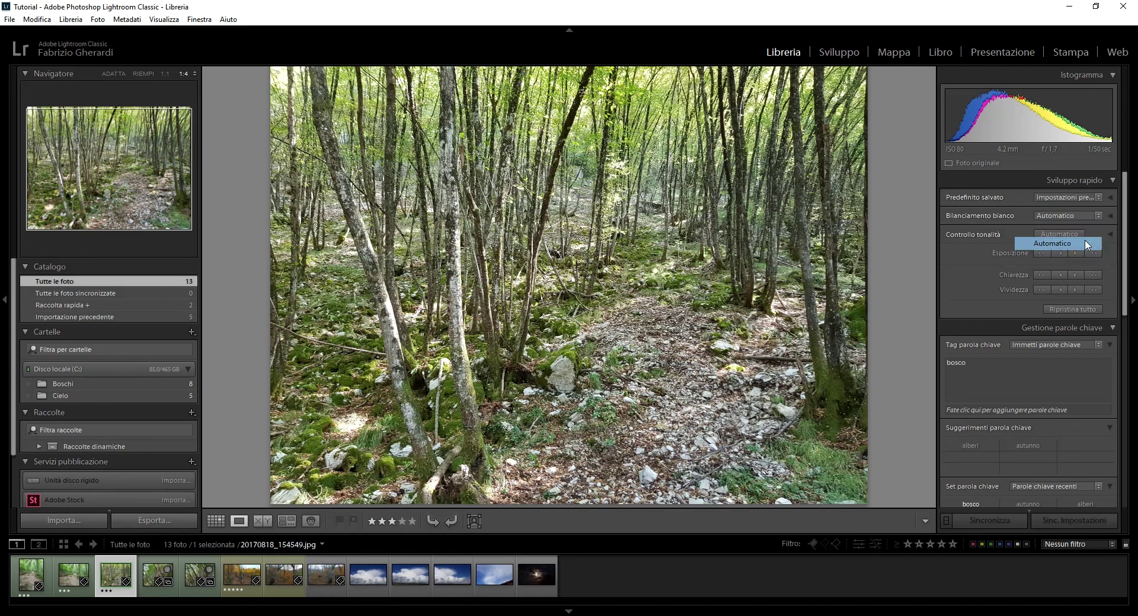
click(1090, 218)
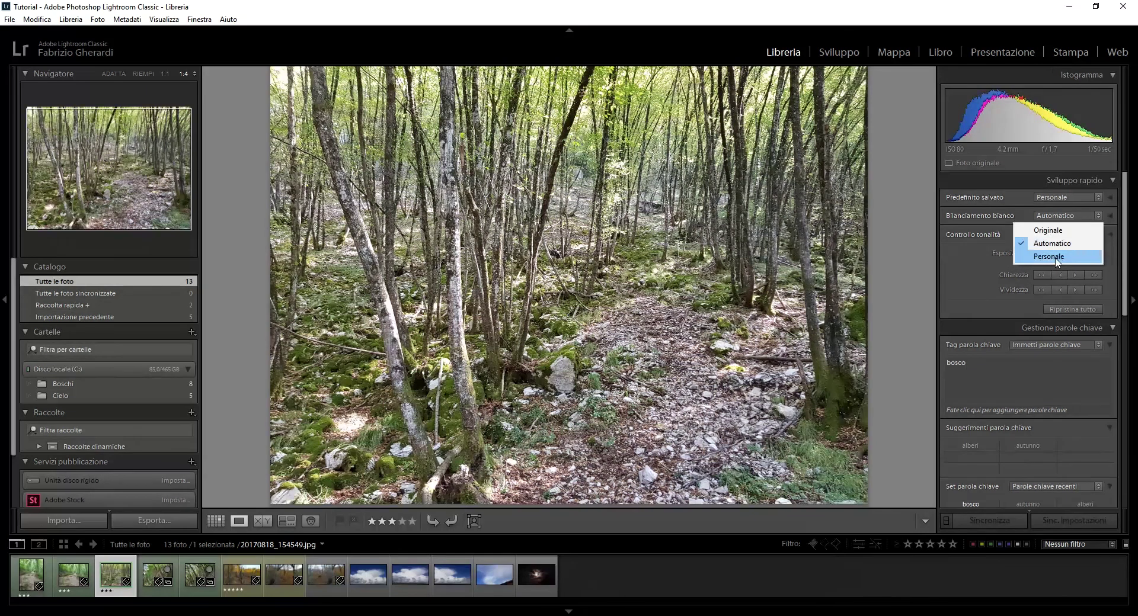
click(1055, 258)
click(1097, 217)
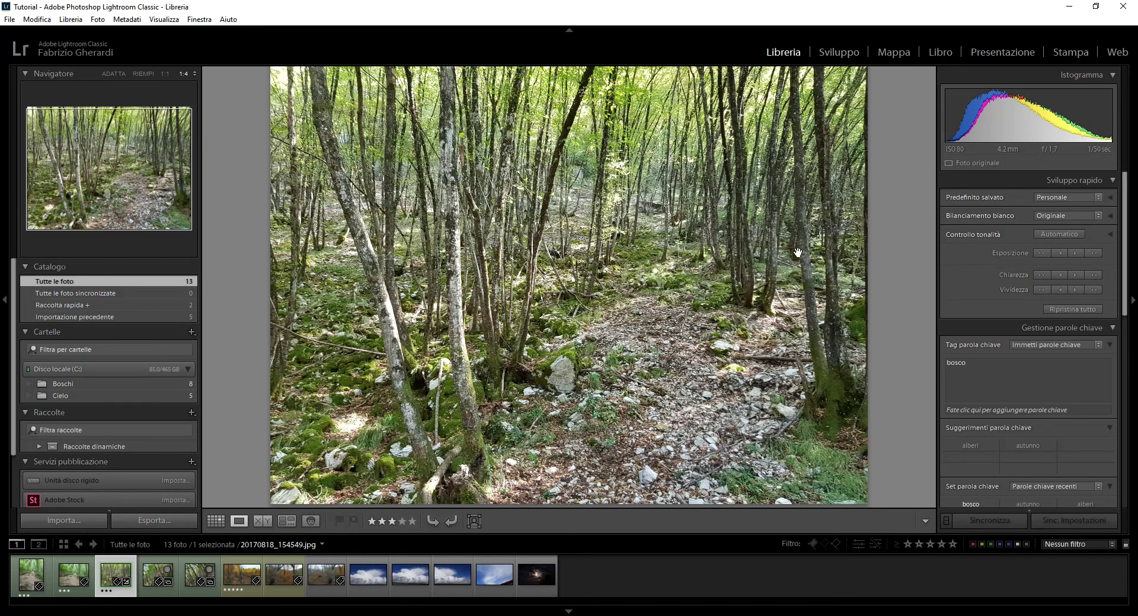
click(451, 521)
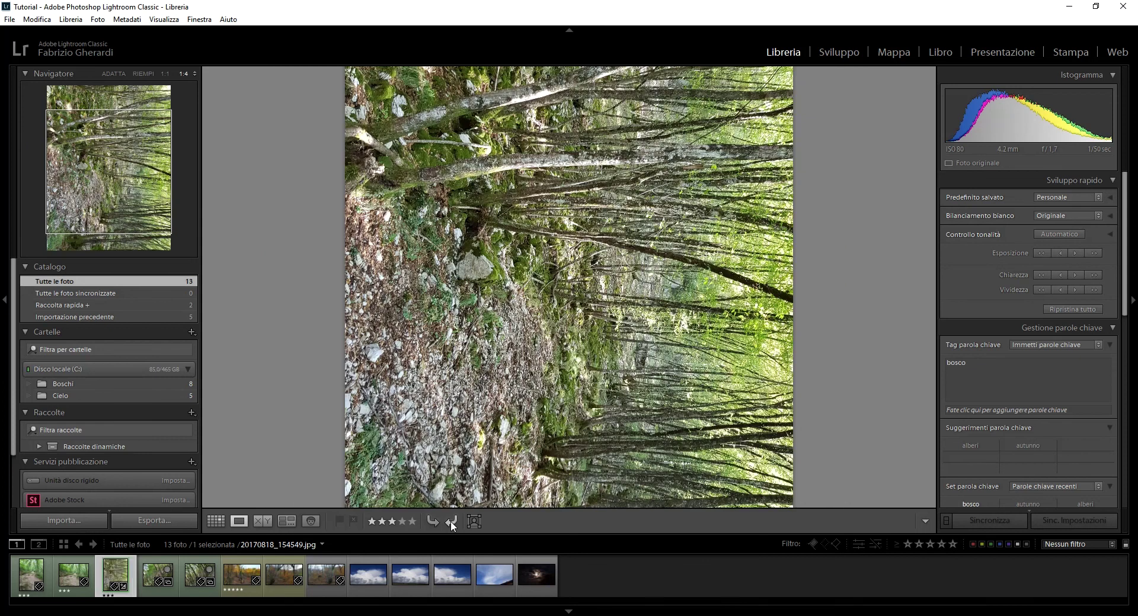
click(450, 521)
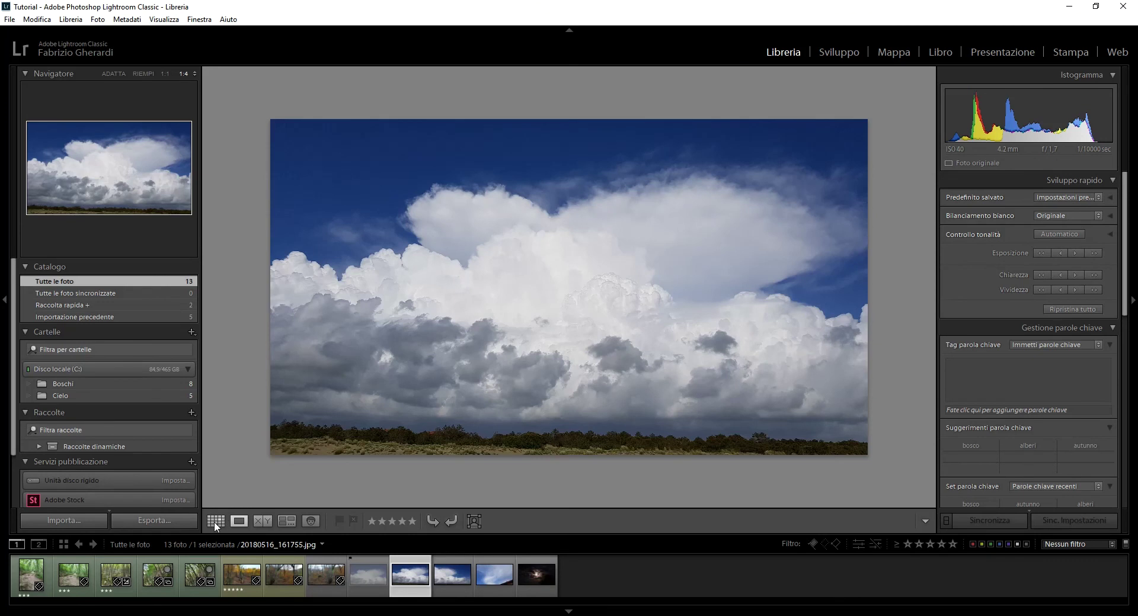
- Return to the grid and create a virtual copy of moon photo 13
click(216, 521)
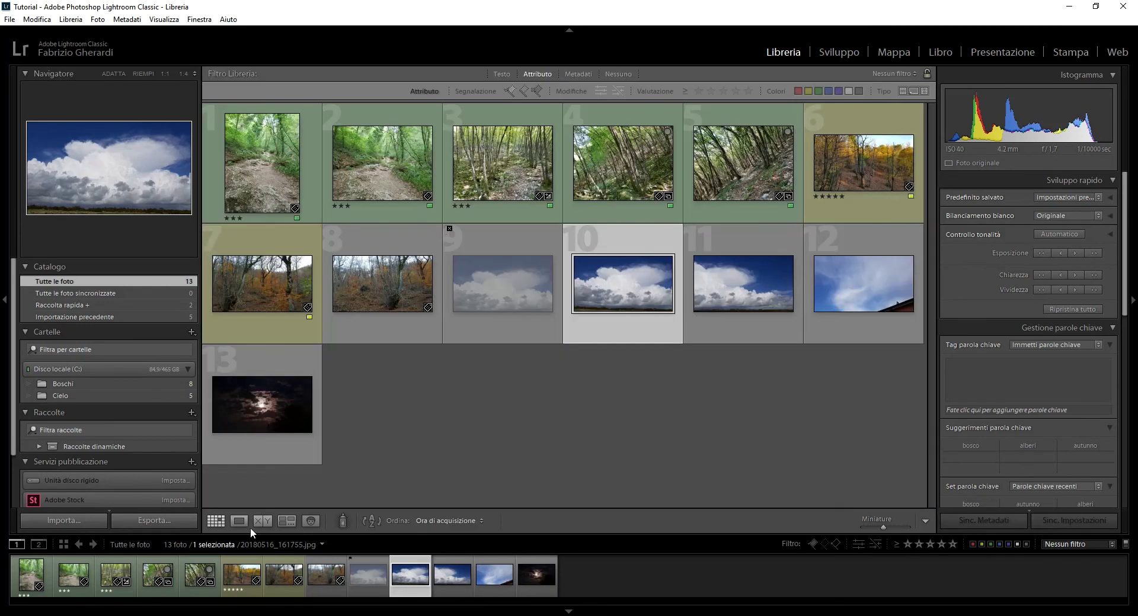
click(645, 461)
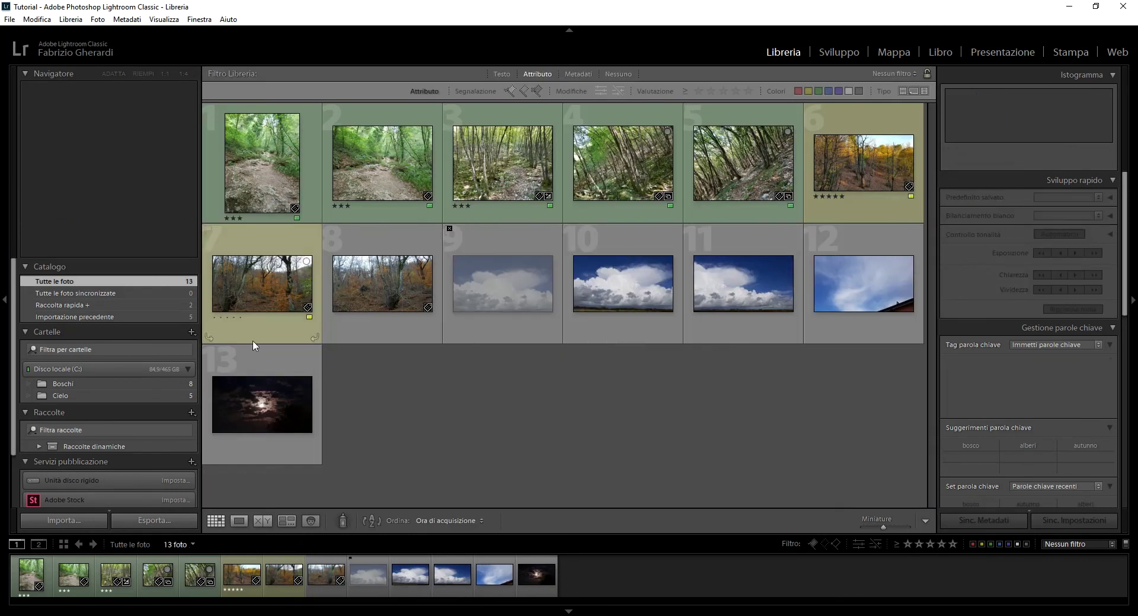
right_click(267, 407)
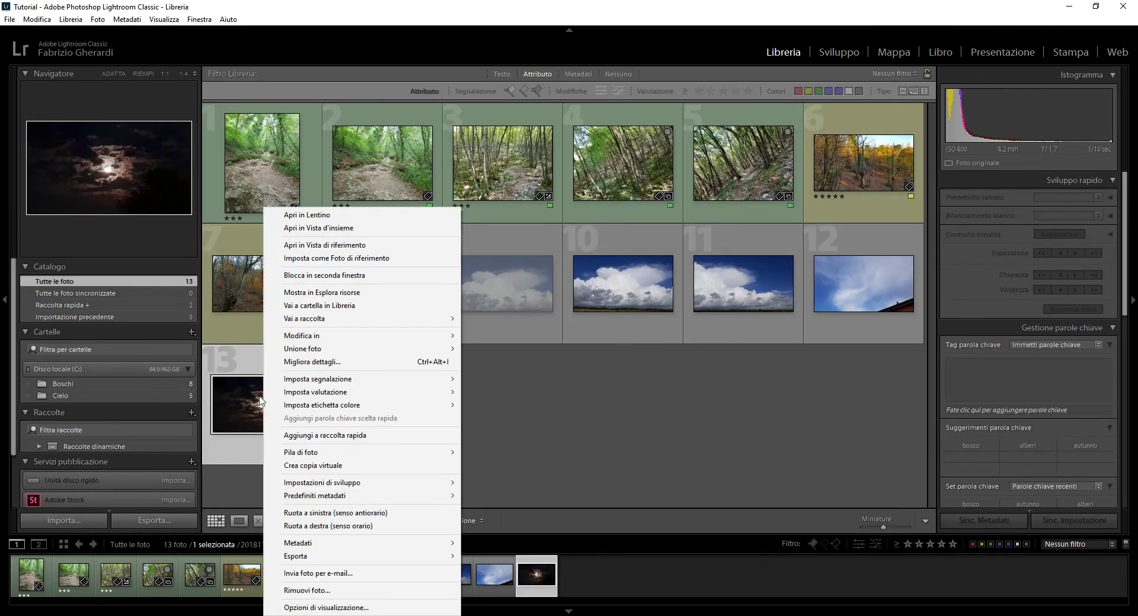
click(330, 466)
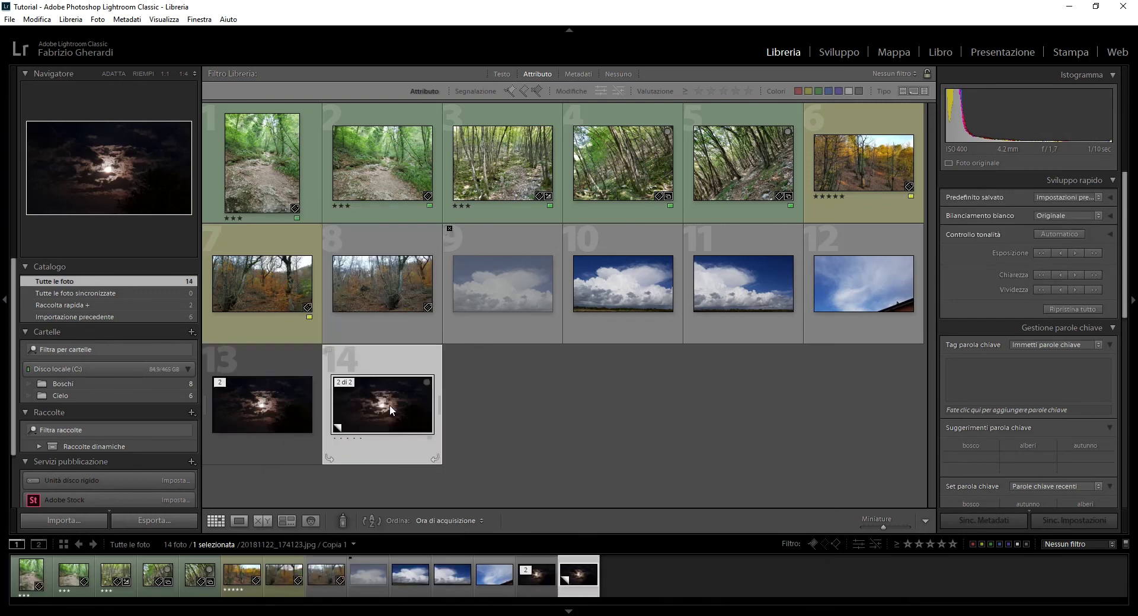
mouse_move(382, 407)
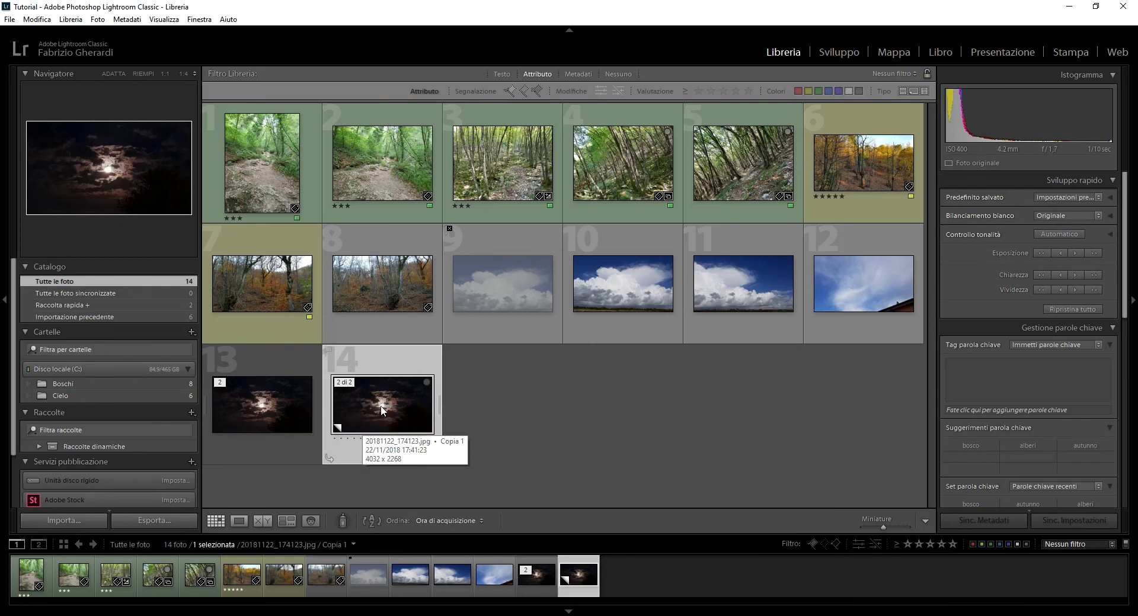
- Start removing the virtual copy, cancel, and select the original moon photo
right_click(383, 409)
click(431, 593)
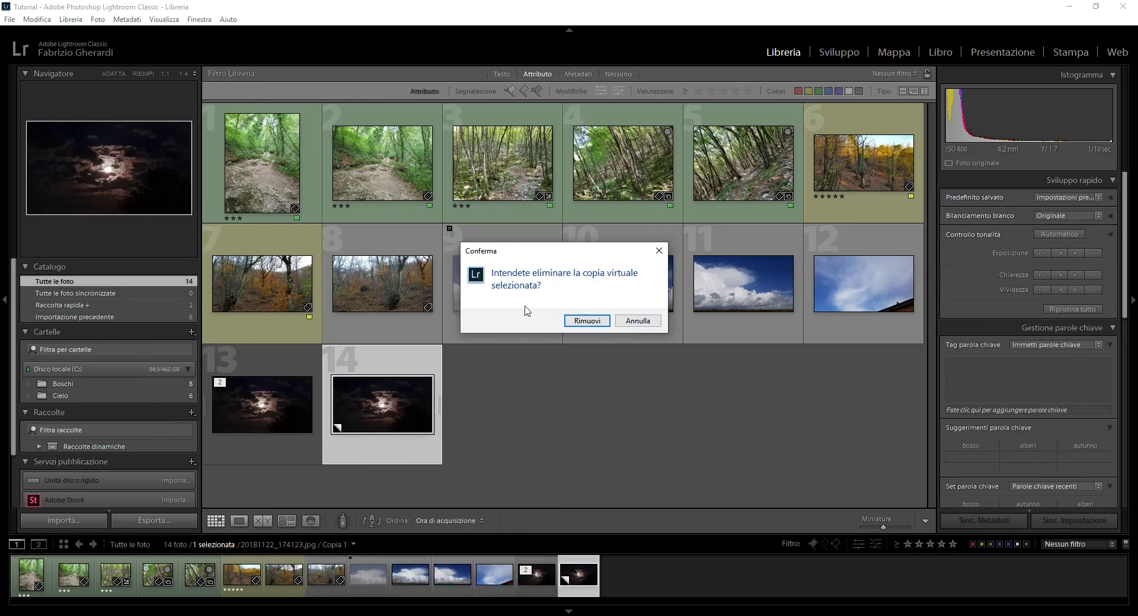
click(587, 321)
click(277, 404)
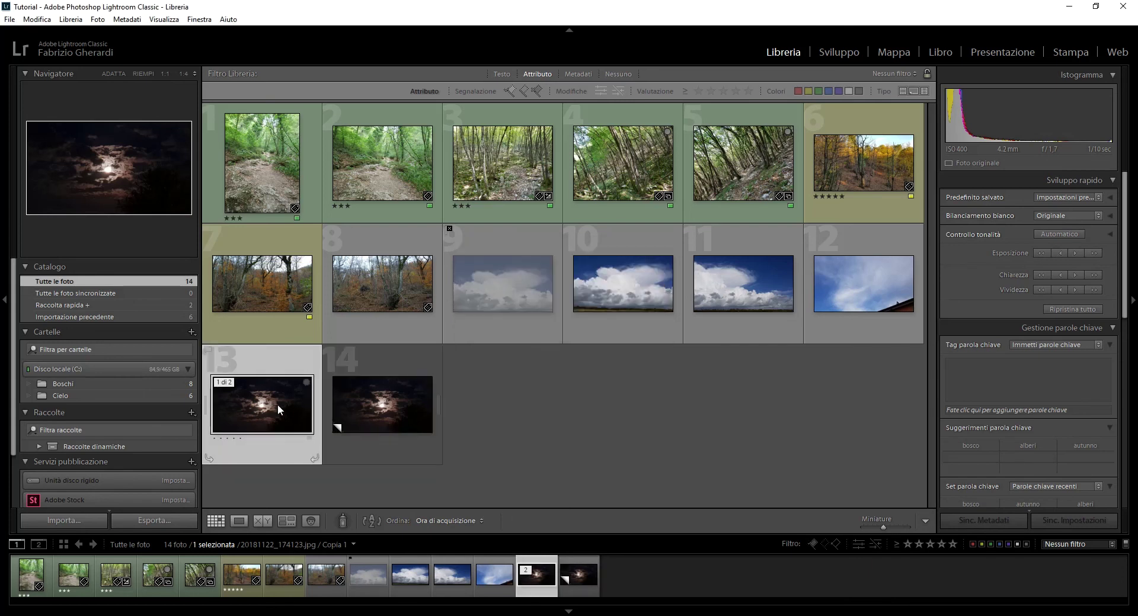
- Raise the moon photo's exposure two steps, then return to the grid
double_click(277, 404)
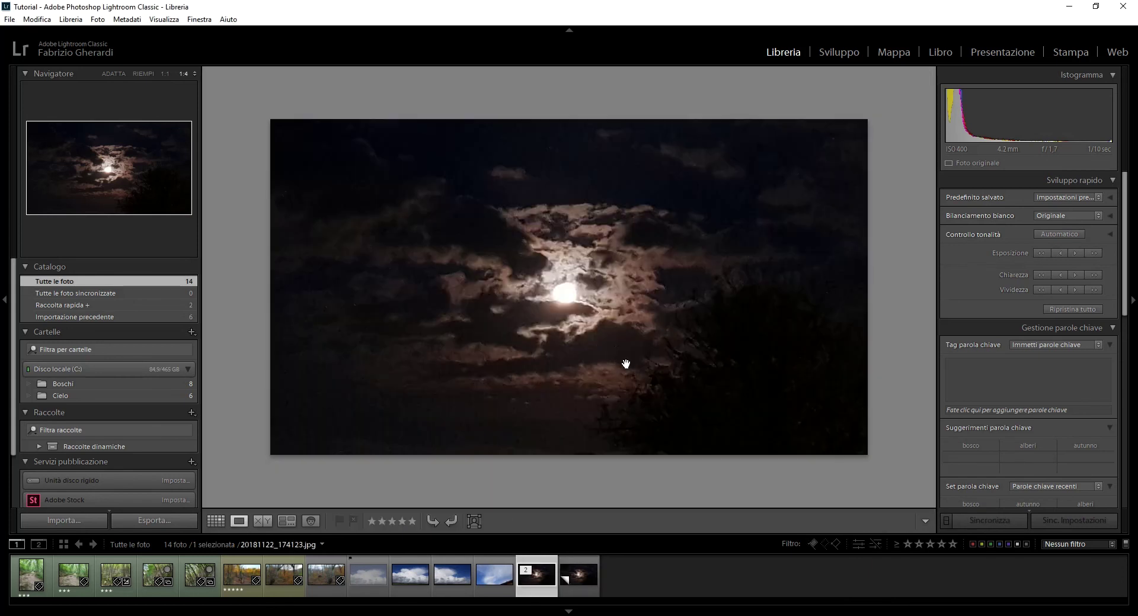
click(1101, 254)
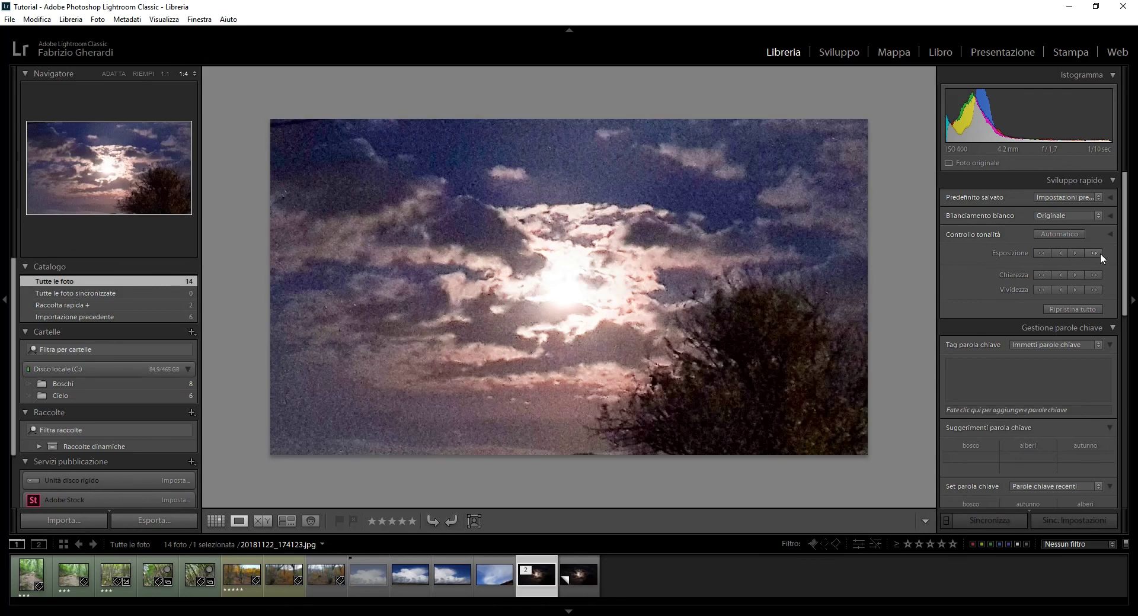
click(1101, 255)
key(g)
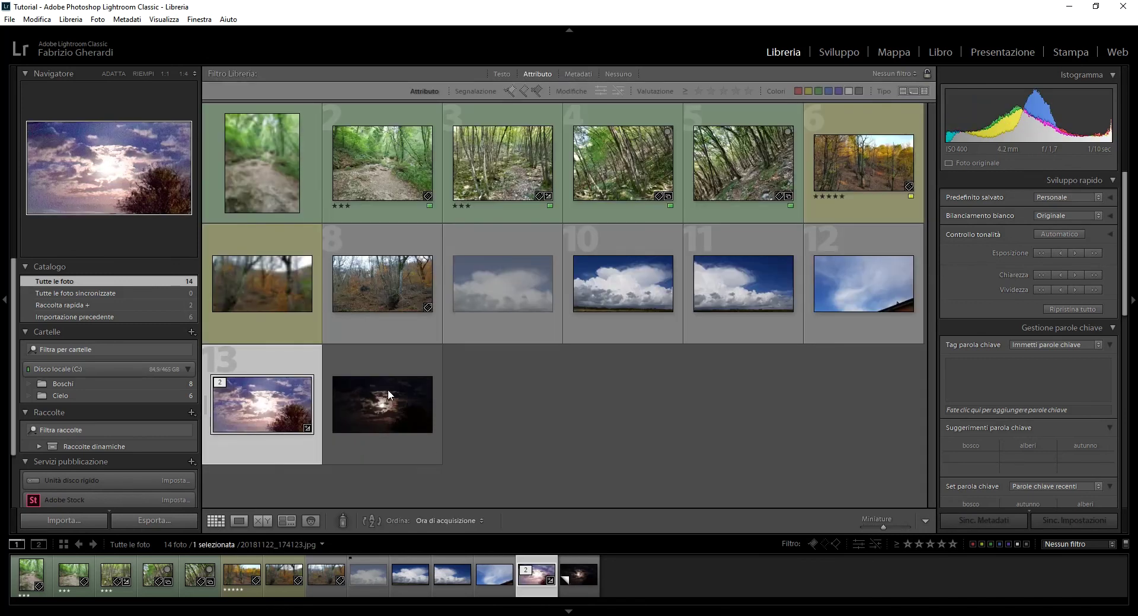
- Remove the moon photo's virtual copy, leaving 13 photos
click(388, 389)
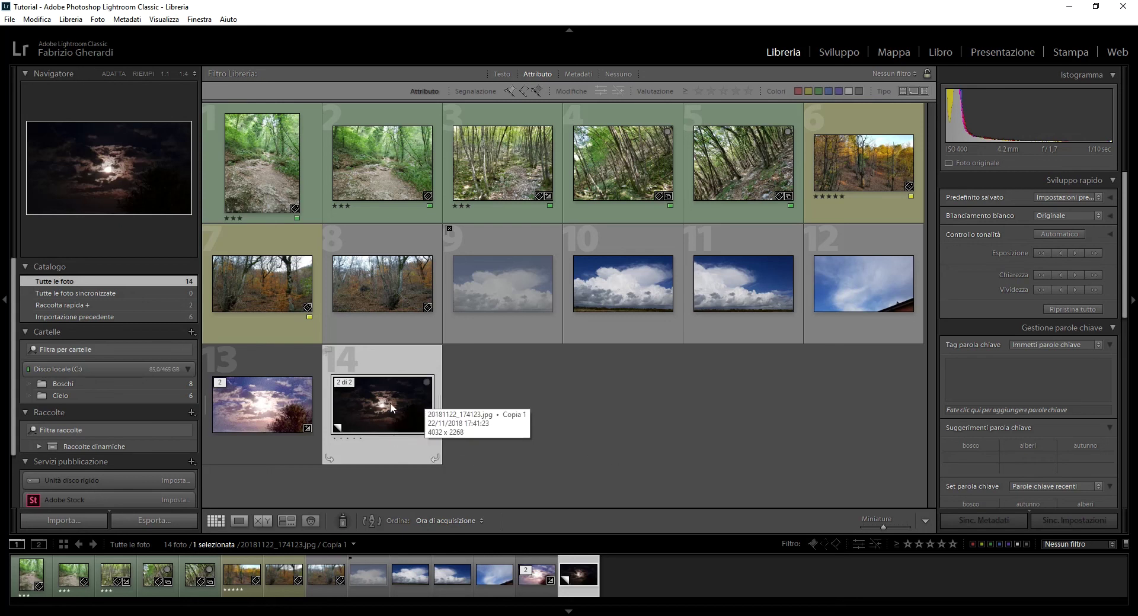
right_click(377, 406)
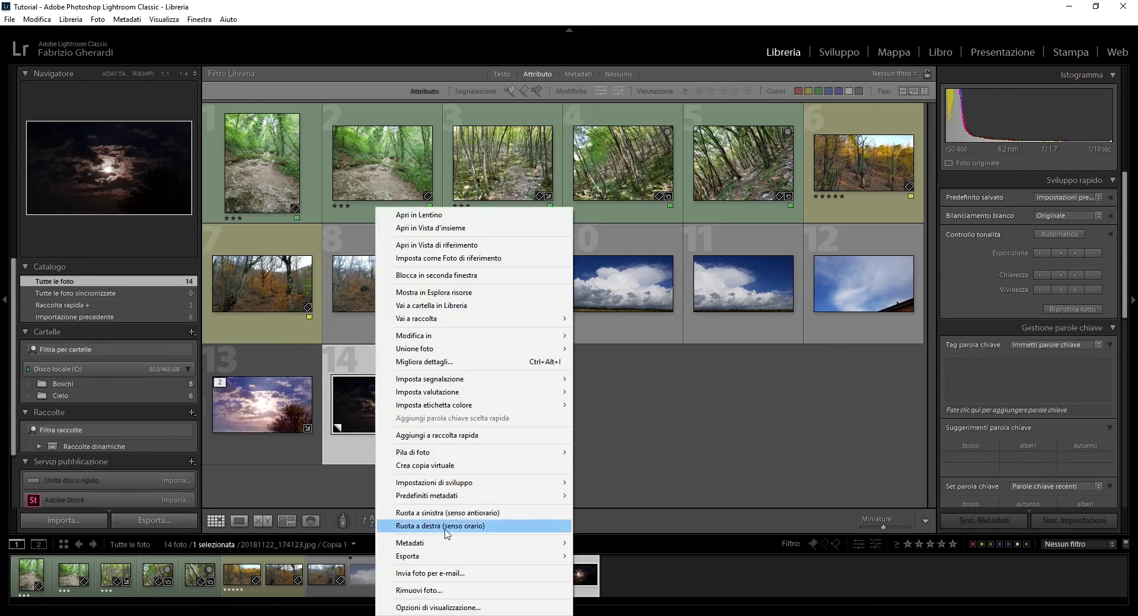
click(445, 591)
click(586, 320)
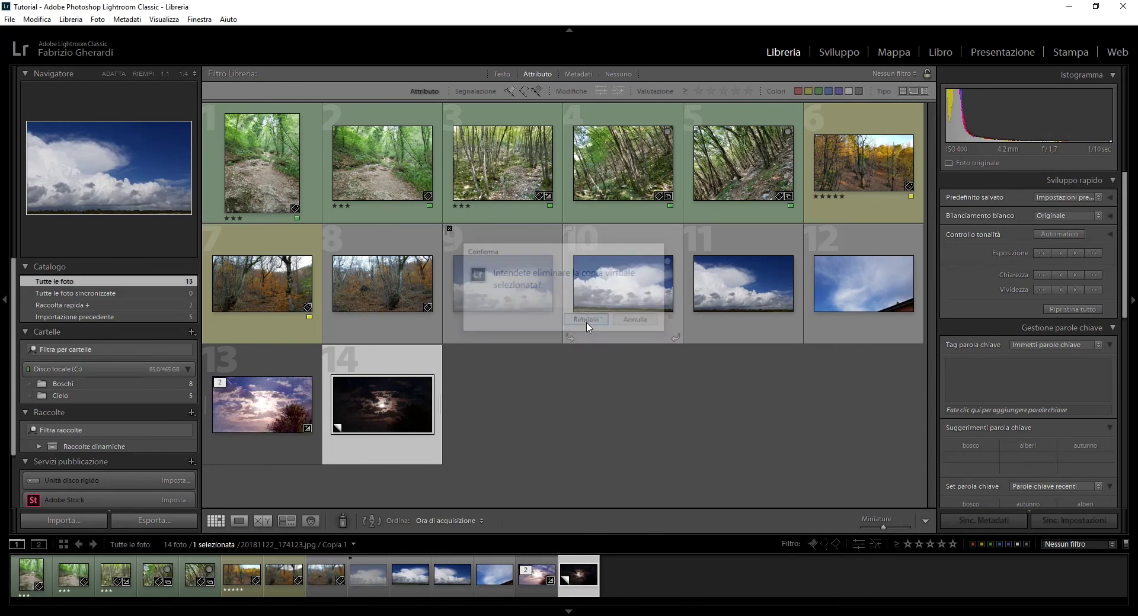
- Reset the moon photo to original settings and view it in Sviluppo
double_click(268, 388)
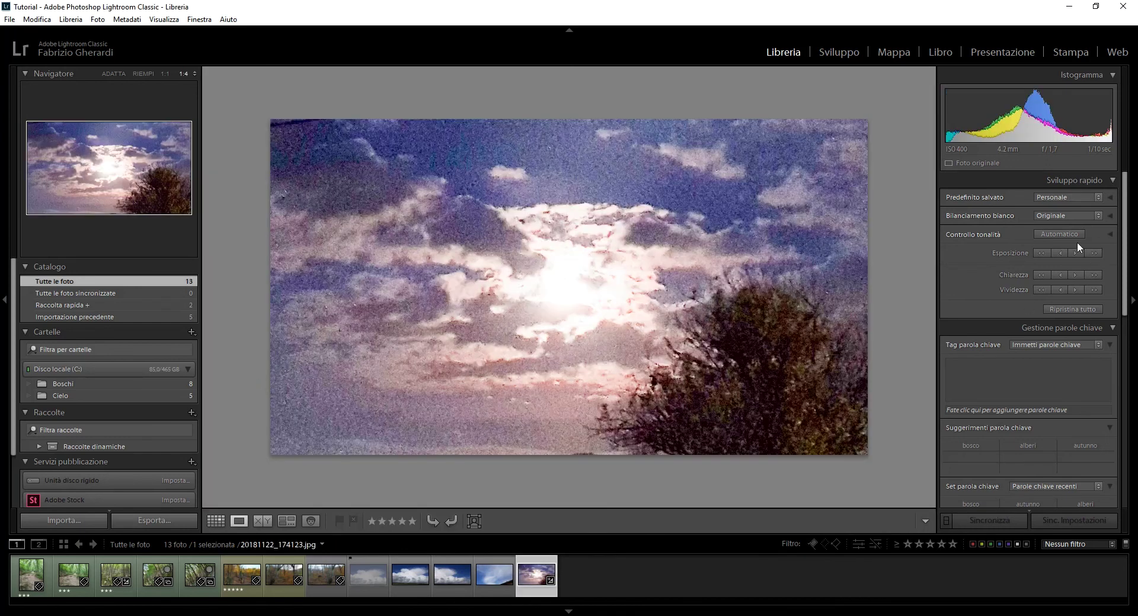
click(1080, 311)
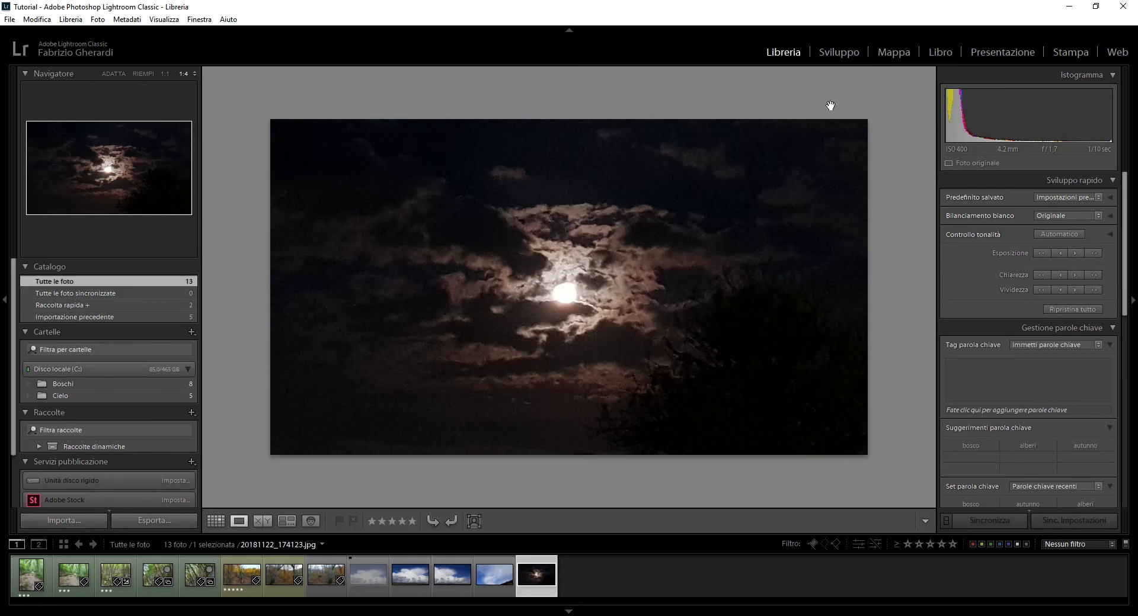
click(841, 53)
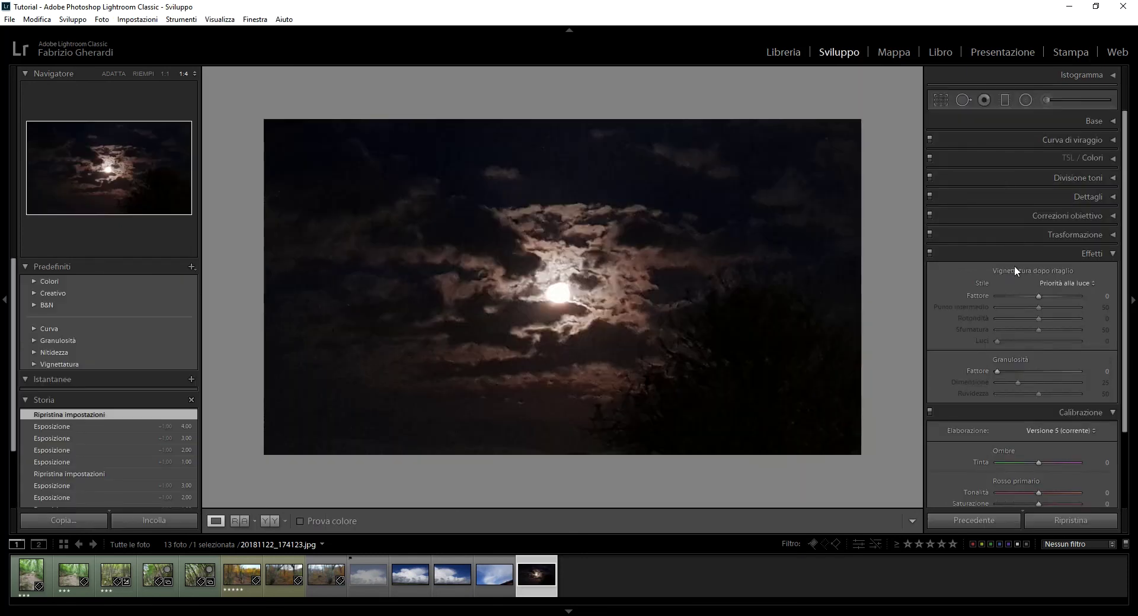